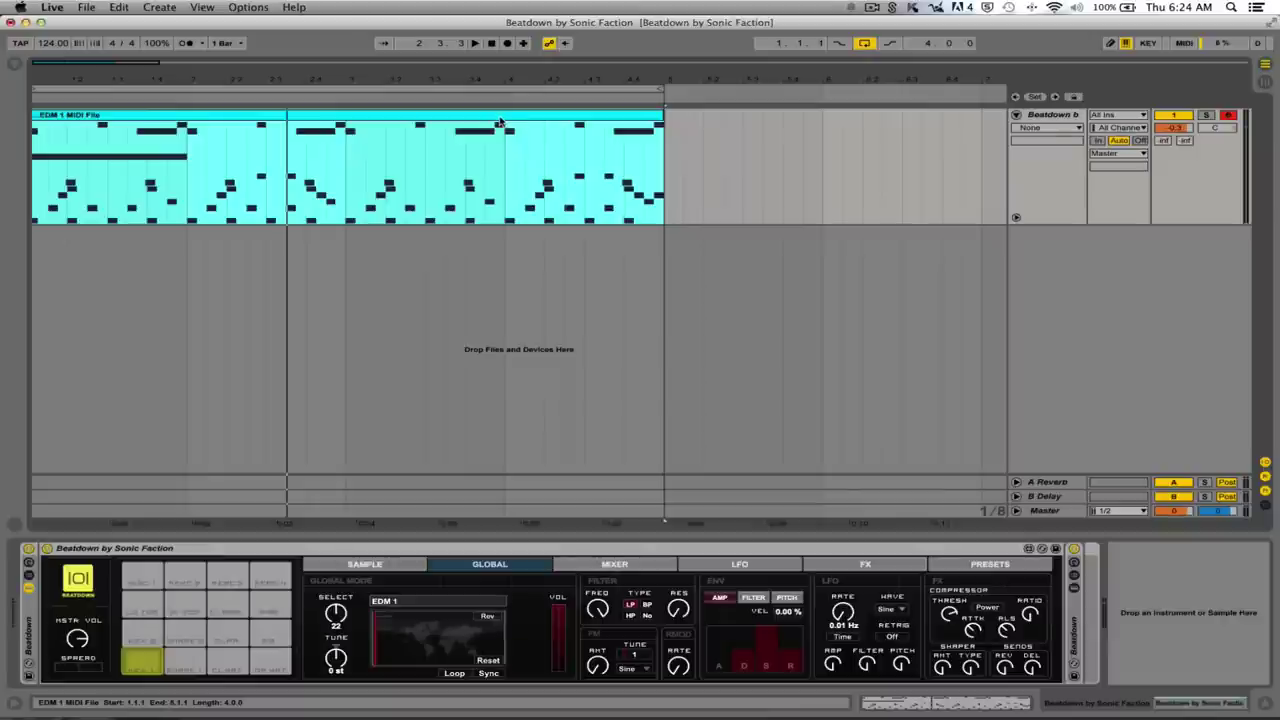
Step: Start playback of the EDM 1 drum clip through Beatdown
key("space")
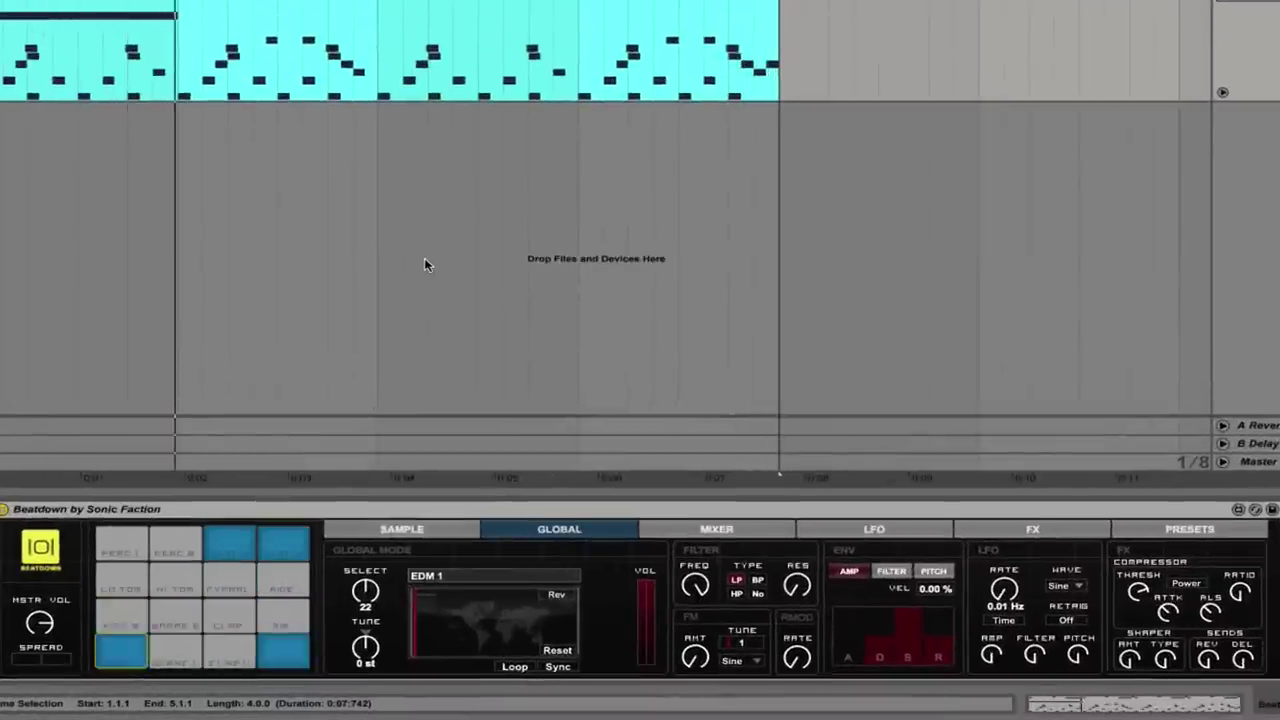
Step: Change Beatdown's kit from Tech 1 up to 808 (select 7), briefly checking the SAMPLE page
left_click(503, 579)
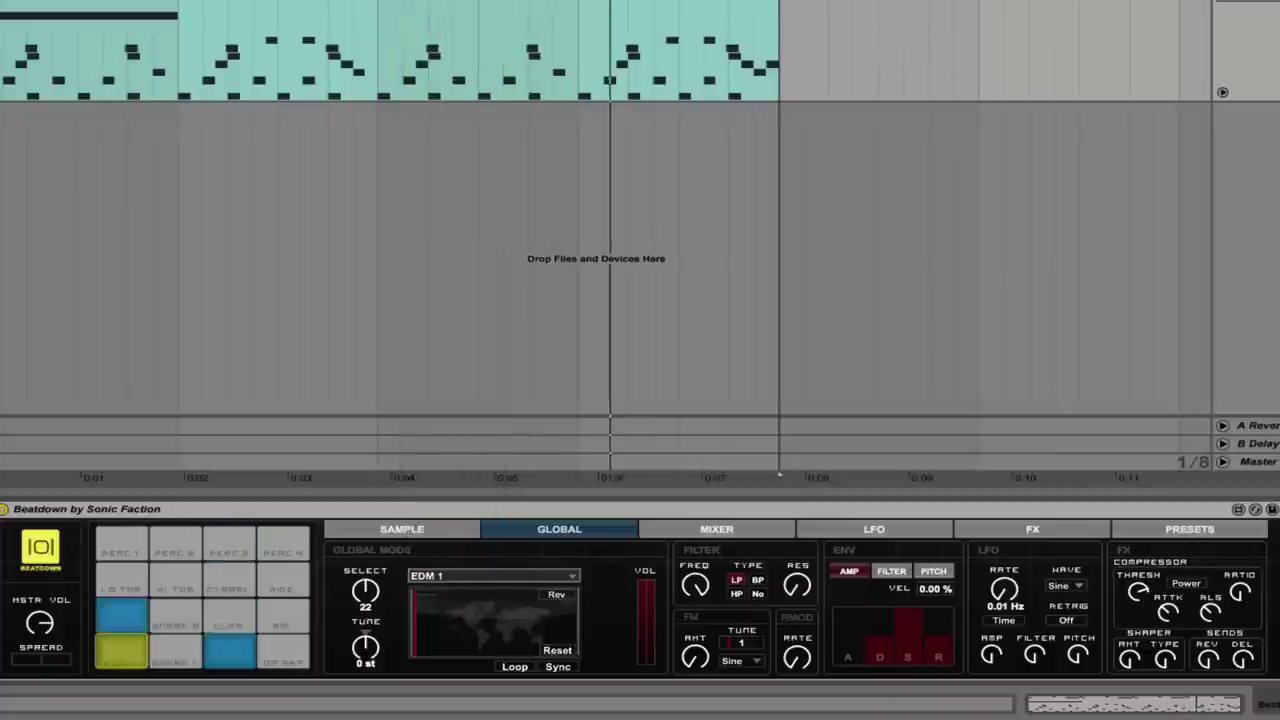
key("t")
key("Return")
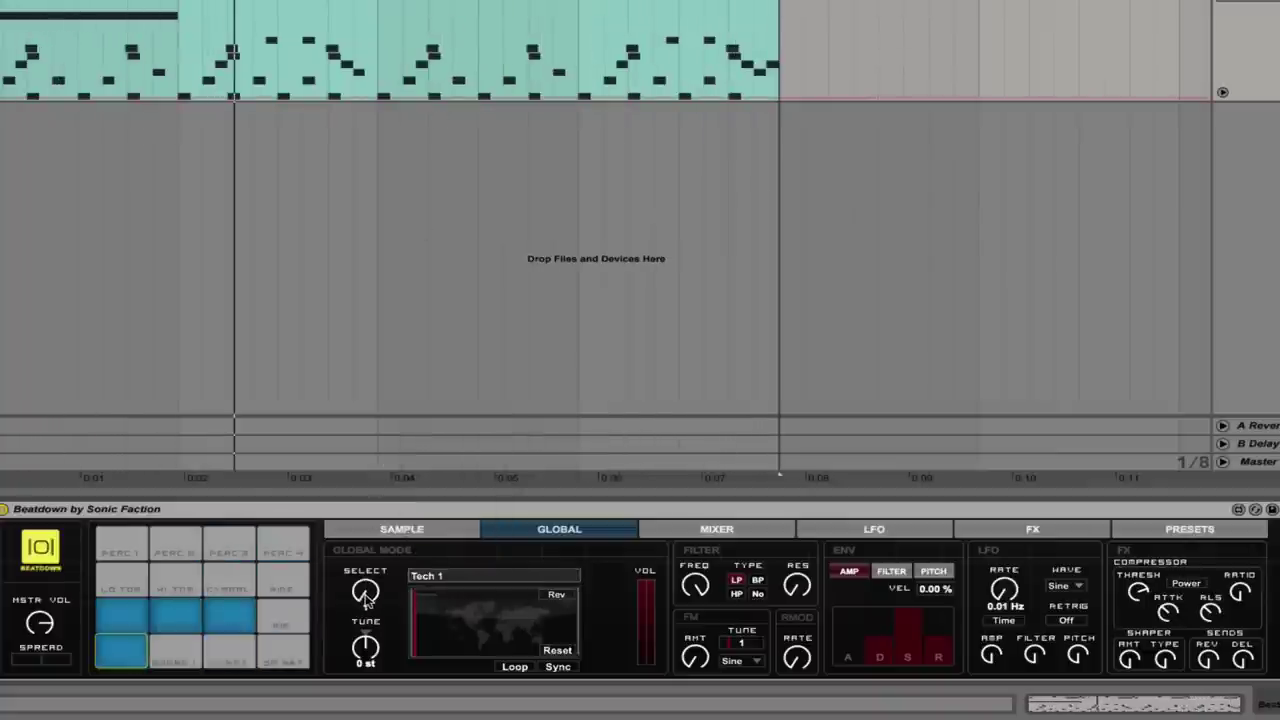
scroll(352, 594, "up", 1)
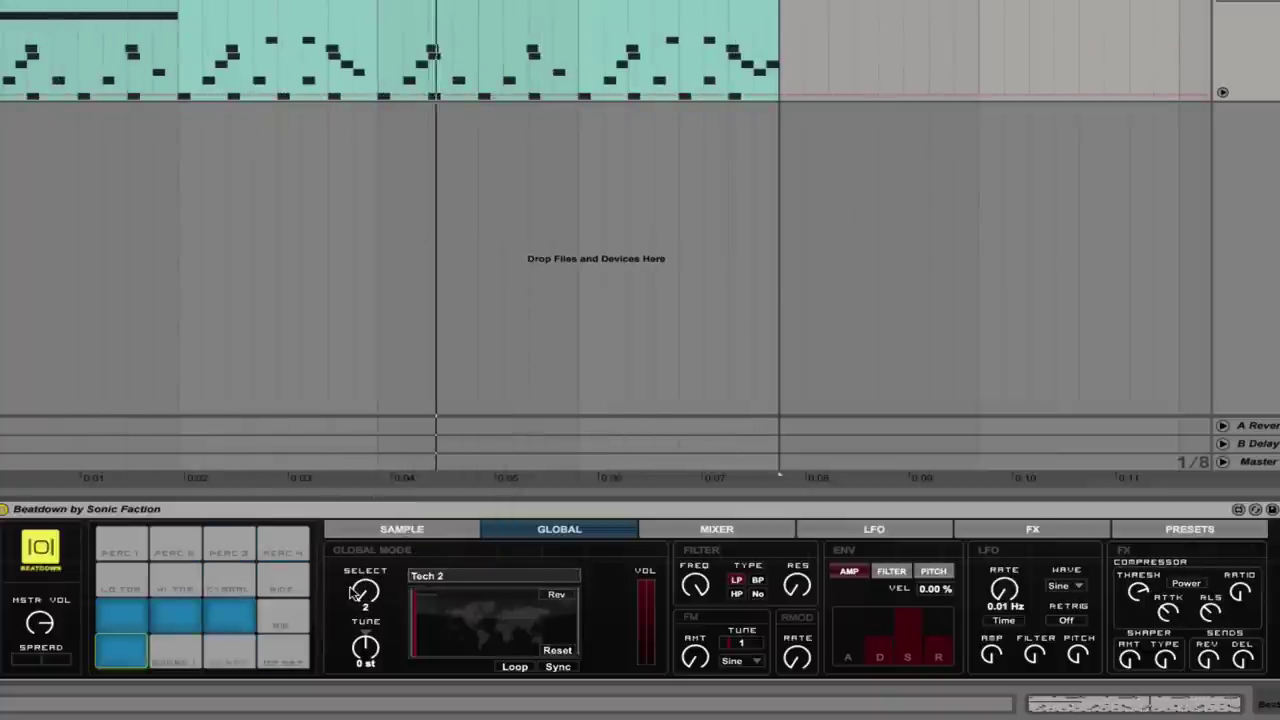
scroll(352, 594, "up", 1)
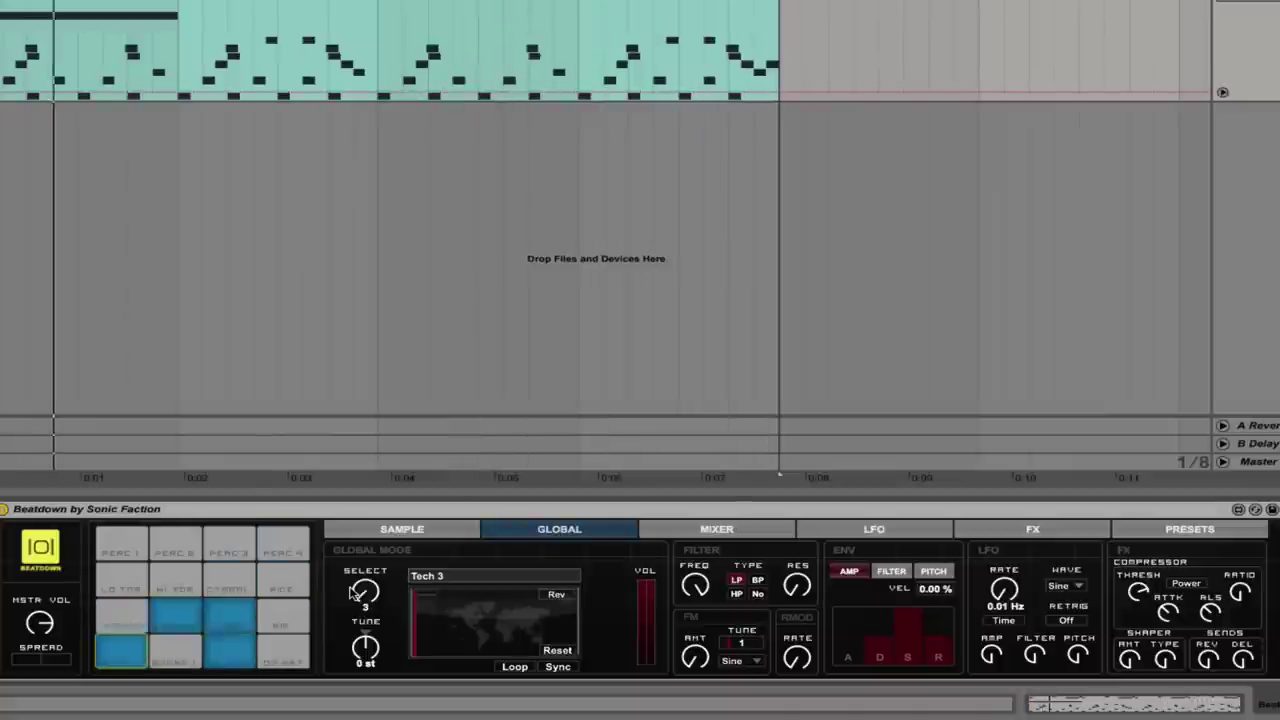
scroll(352, 594, "up", 1)
scroll(352, 594, "up", 1)
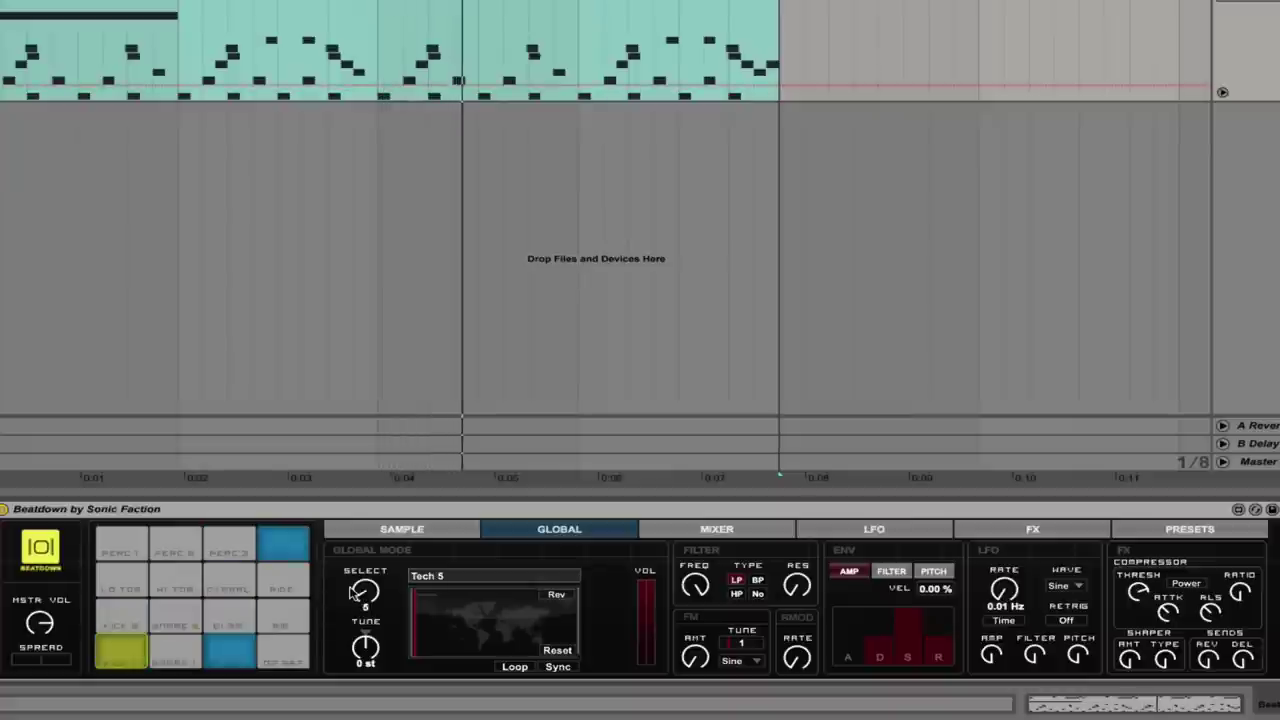
scroll(352, 594, "up", 1)
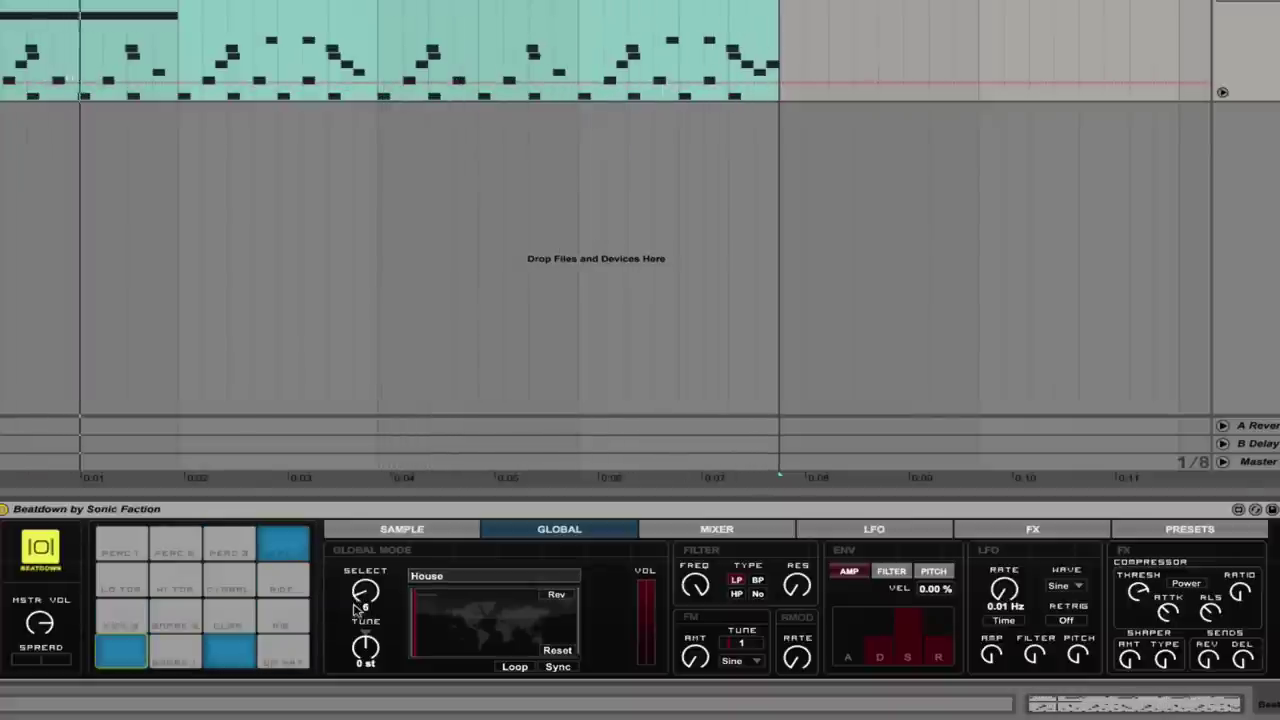
scroll(357, 612, "up", 1)
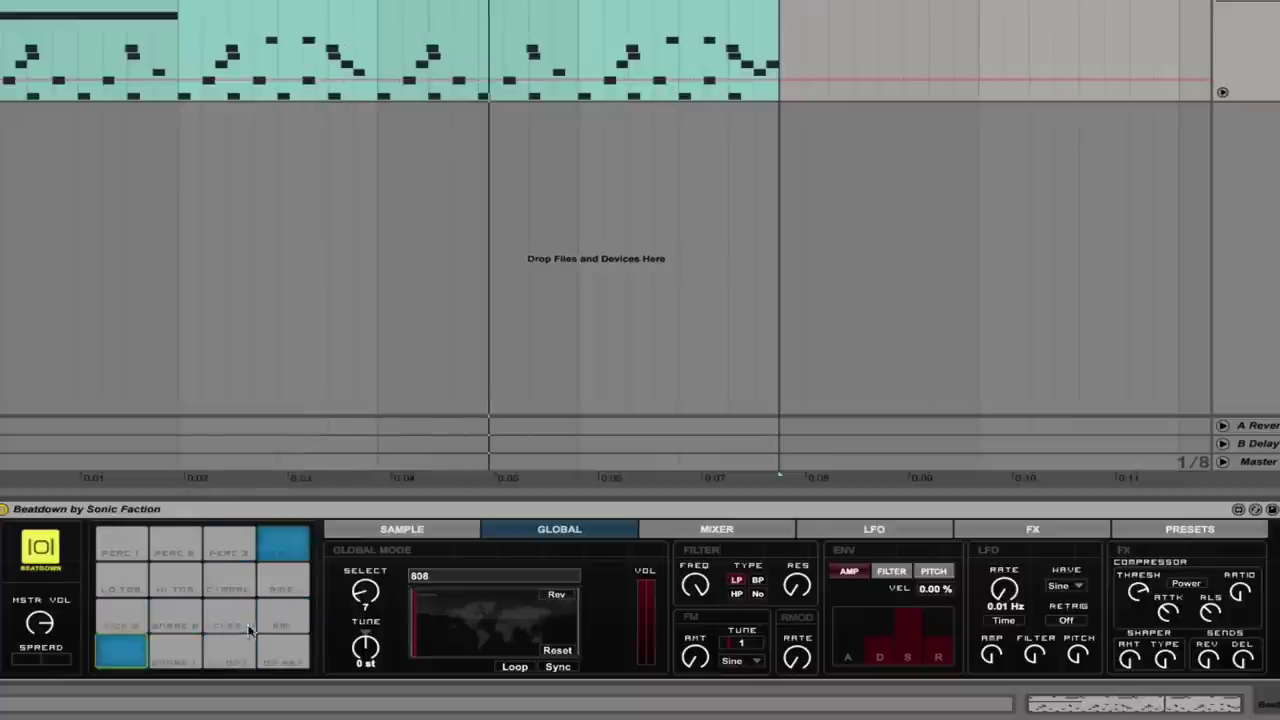
left_click(410, 533)
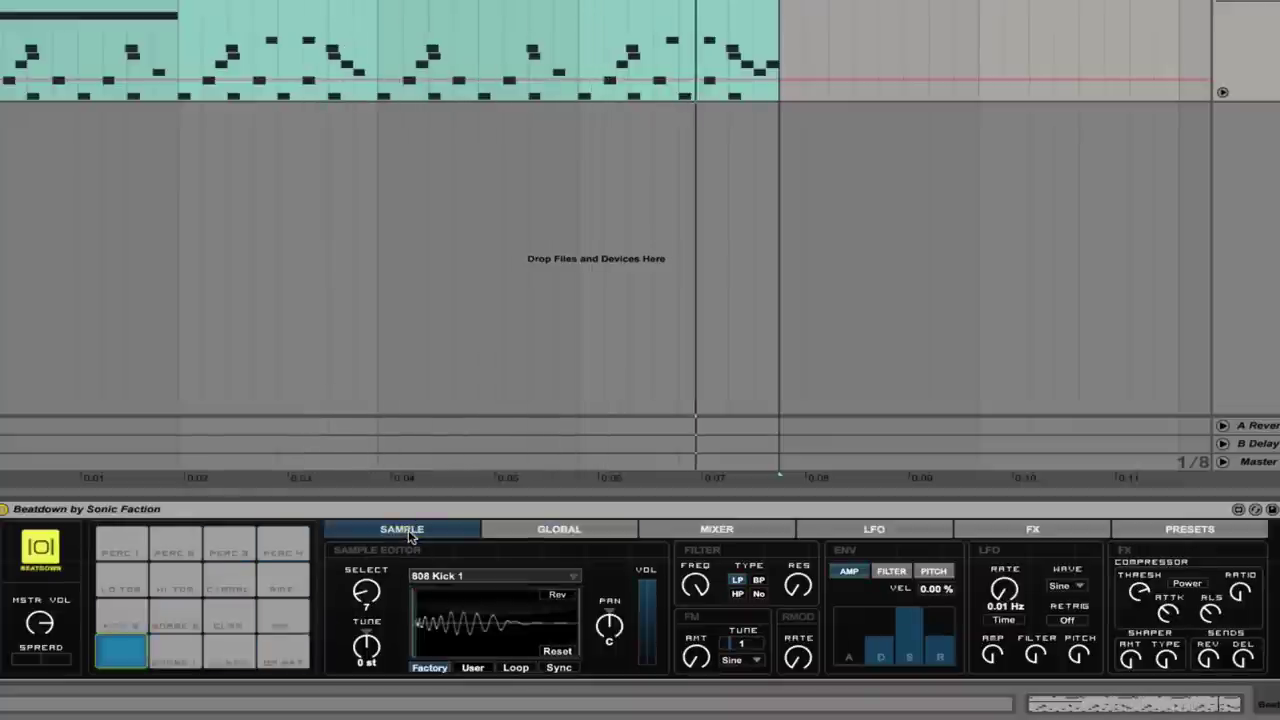
left_click(533, 533)
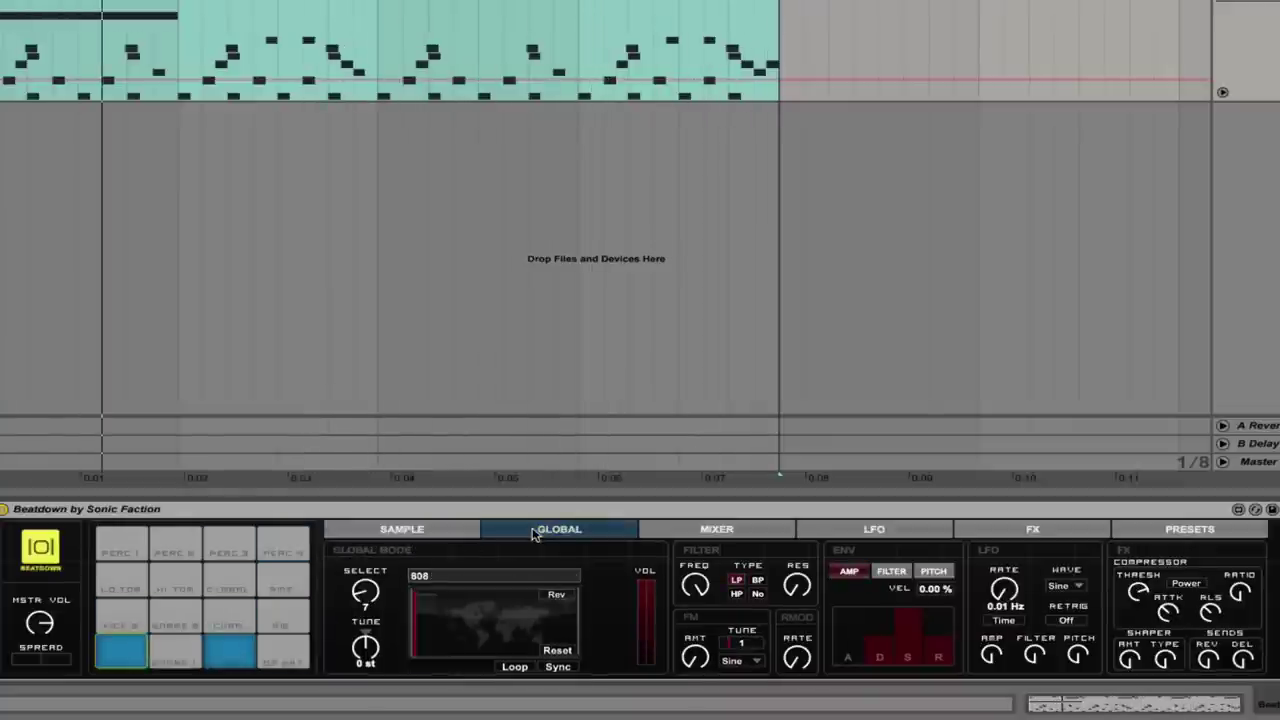
Step: Switch the kit back to EDM 1, deselect the MIDI clip and try the Rev button
left_click(503, 578)
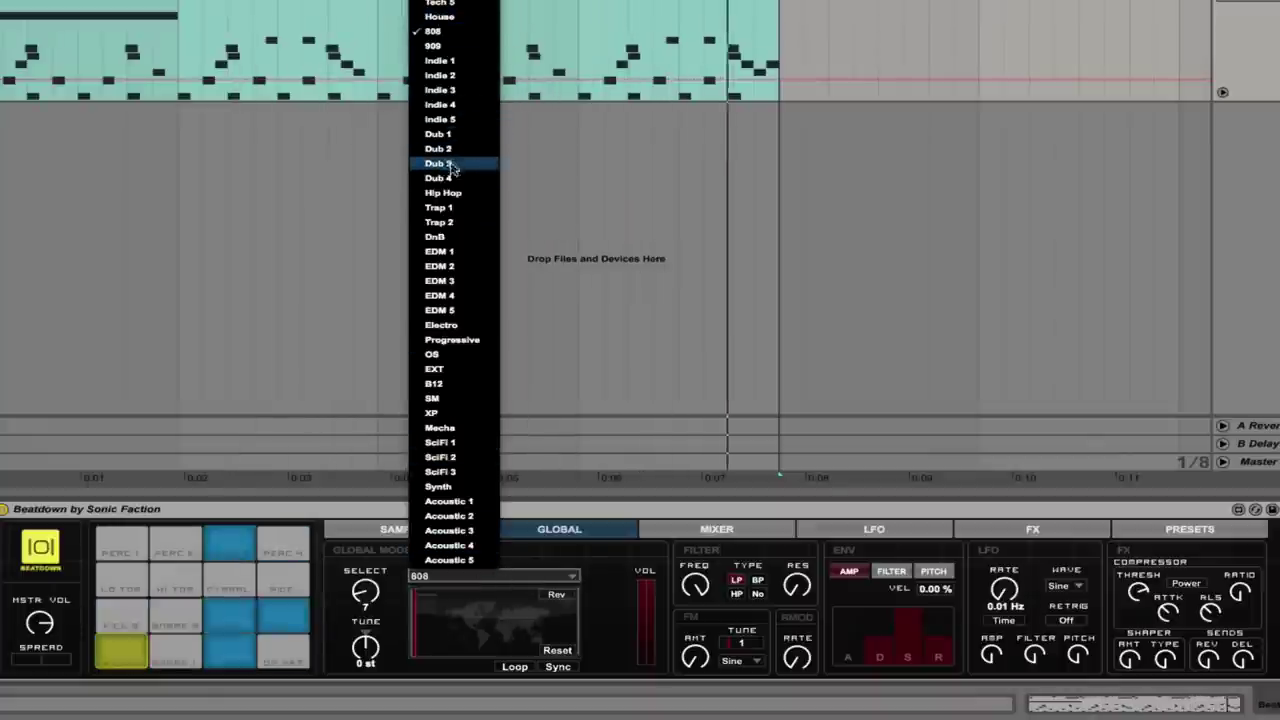
left_click(447, 253)
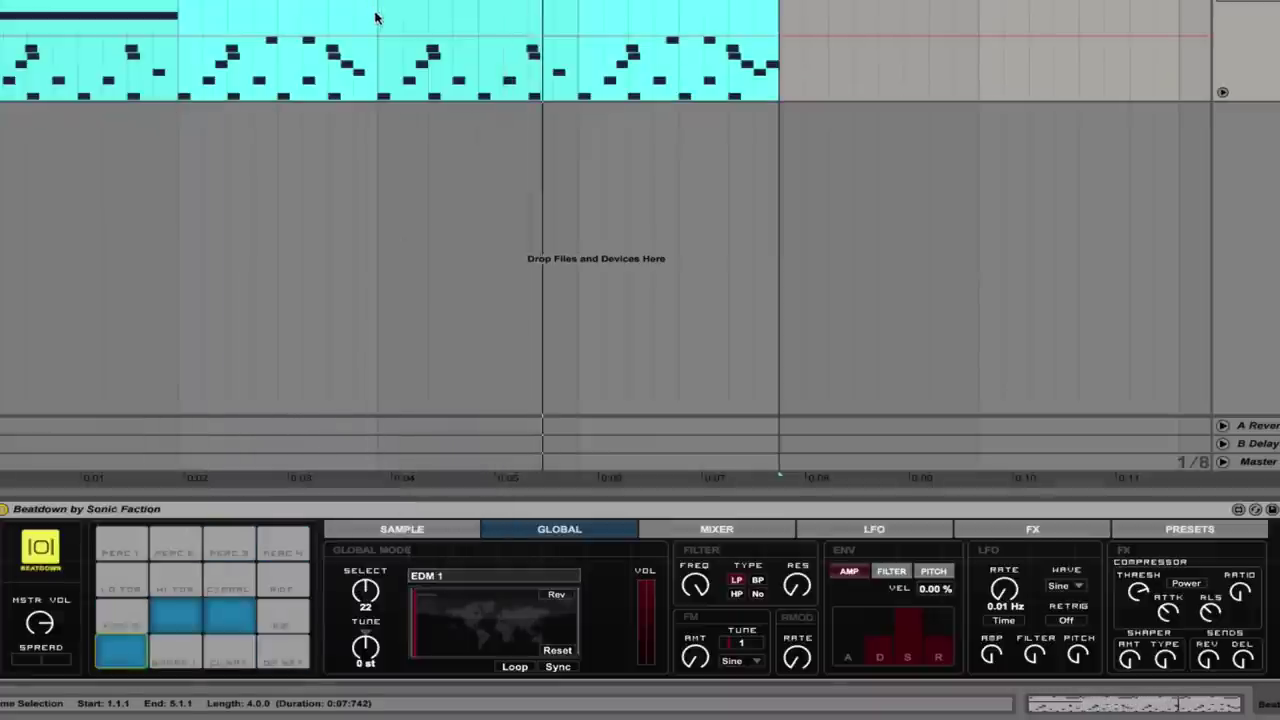
left_click(460, 400)
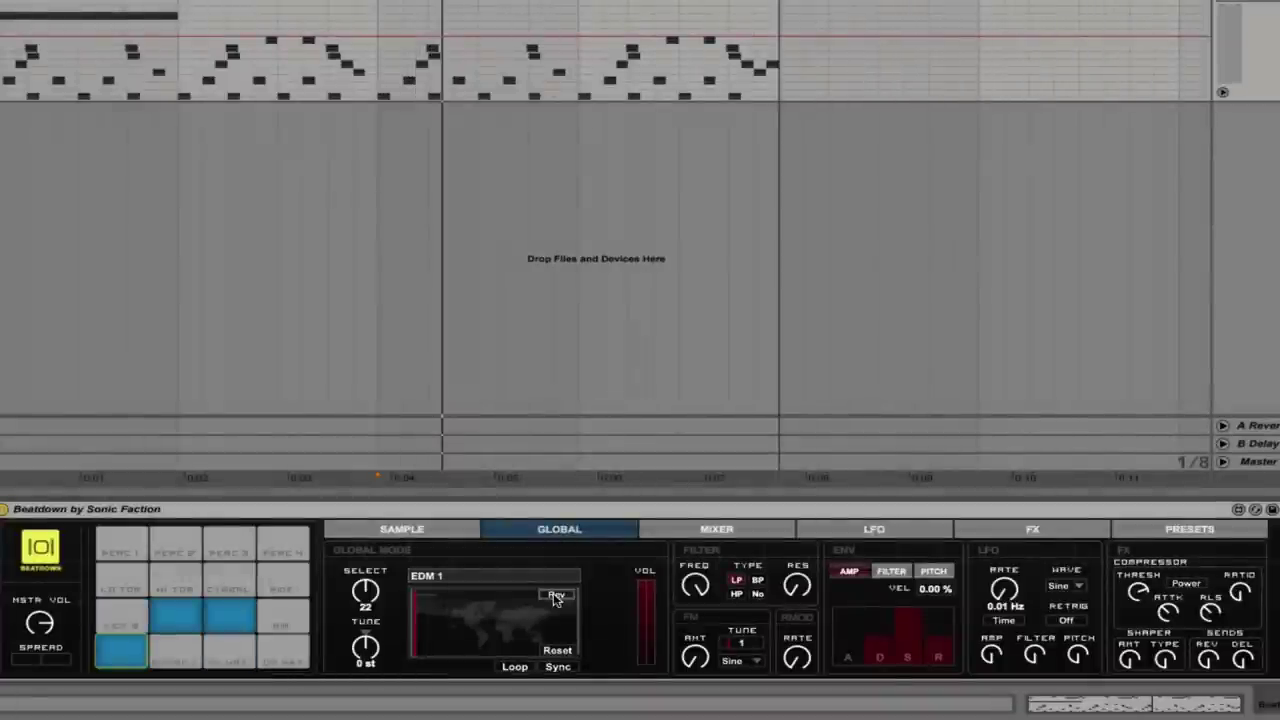
left_click(556, 596)
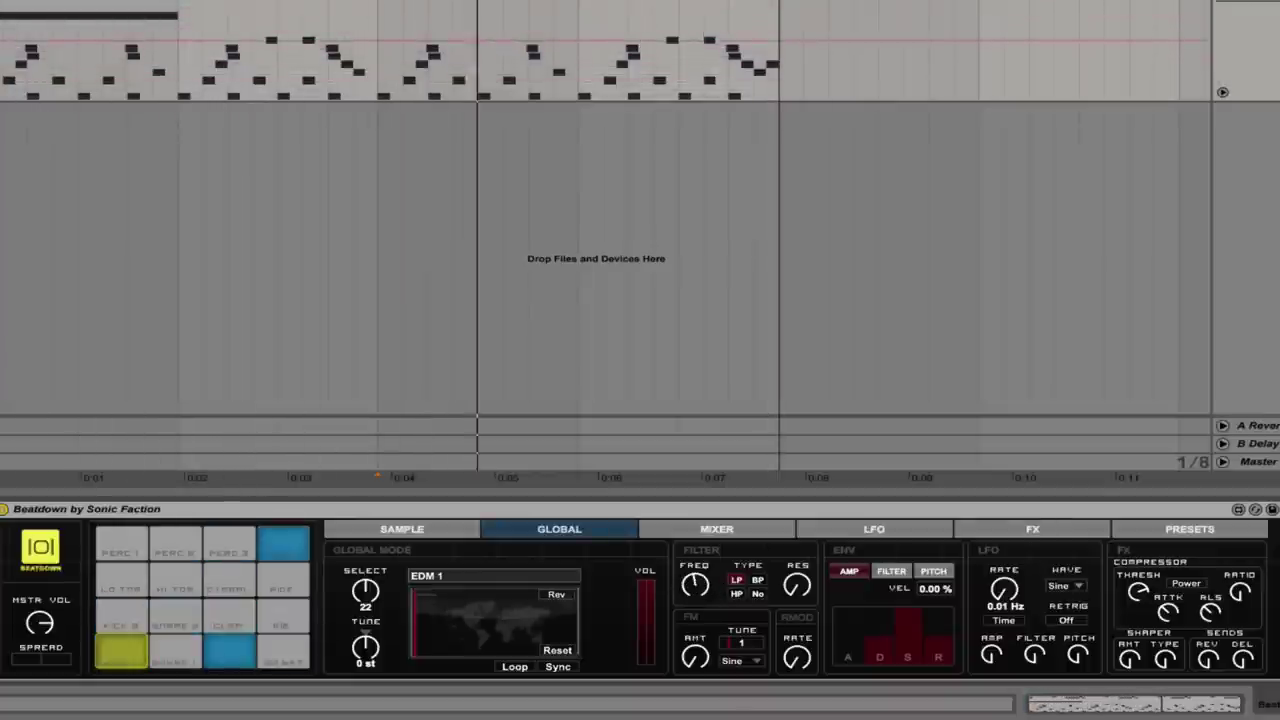
Step: Try a high-pass filter before returning to low-pass, adjust FM amount, and set FM wave to Sine-4
left_click(737, 594)
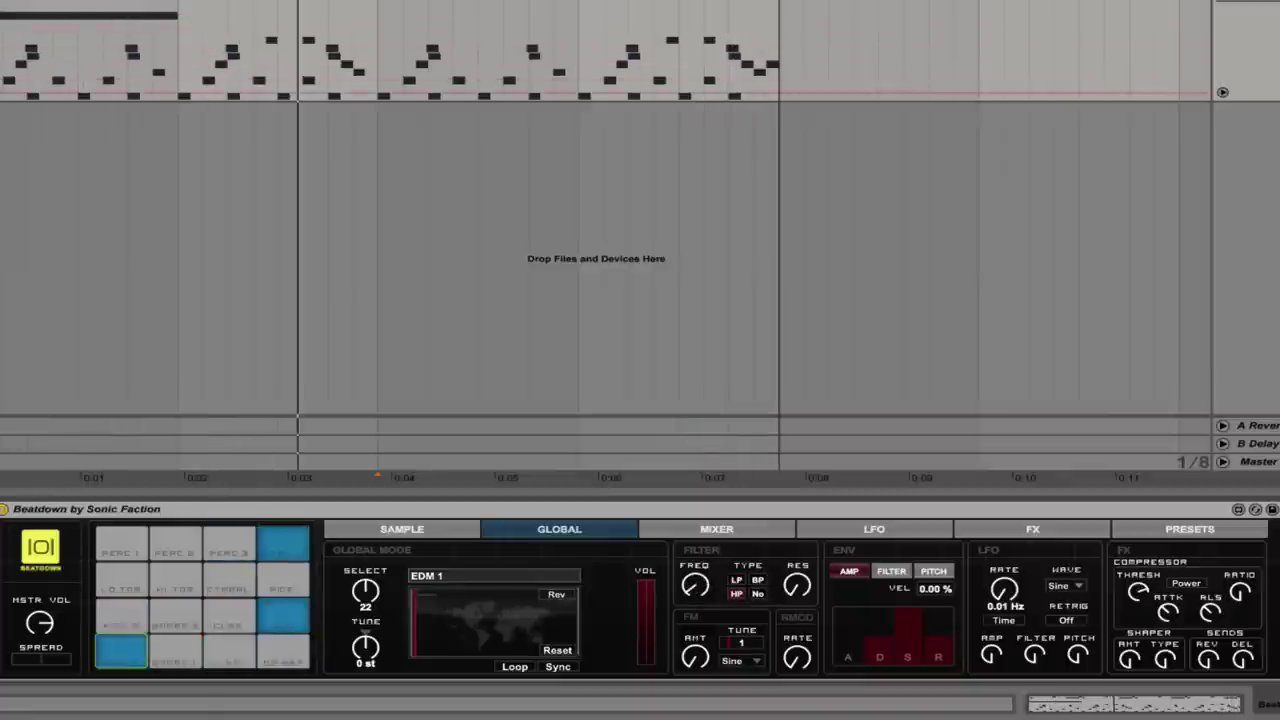
left_click(738, 581)
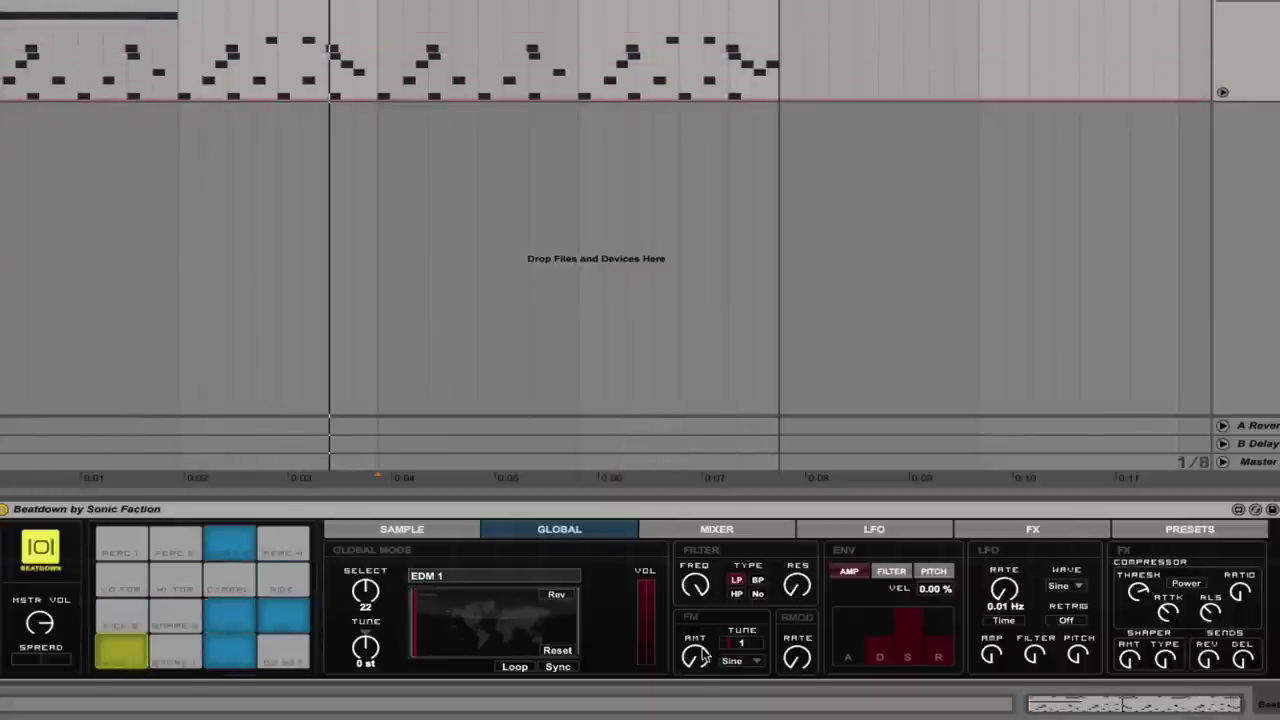
left_click_drag(695, 660, 695, 640)
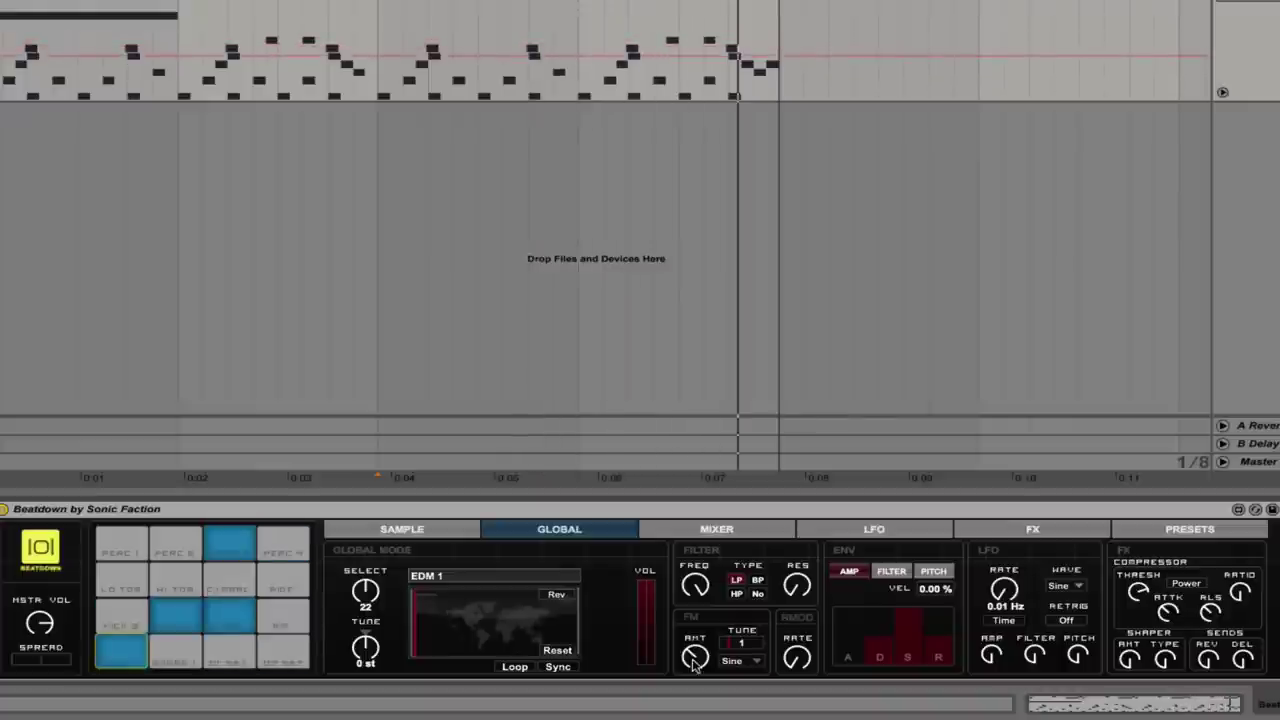
left_click(742, 661)
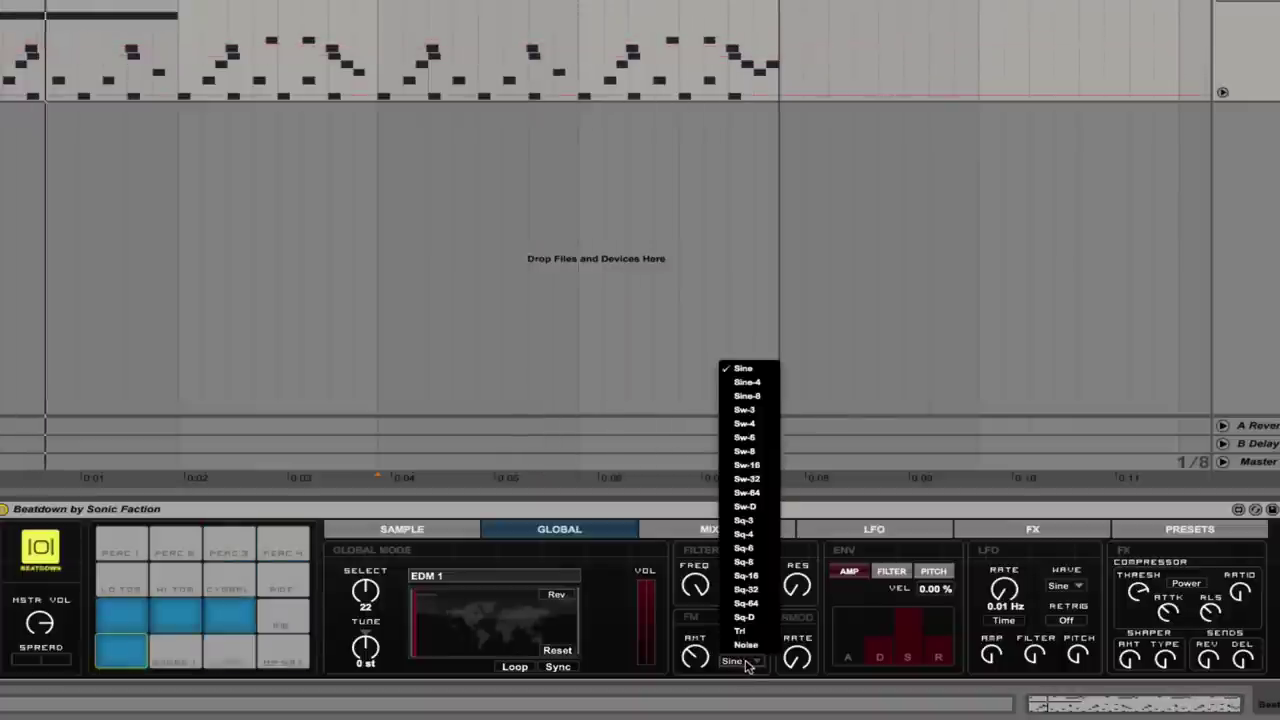
left_click(746, 383)
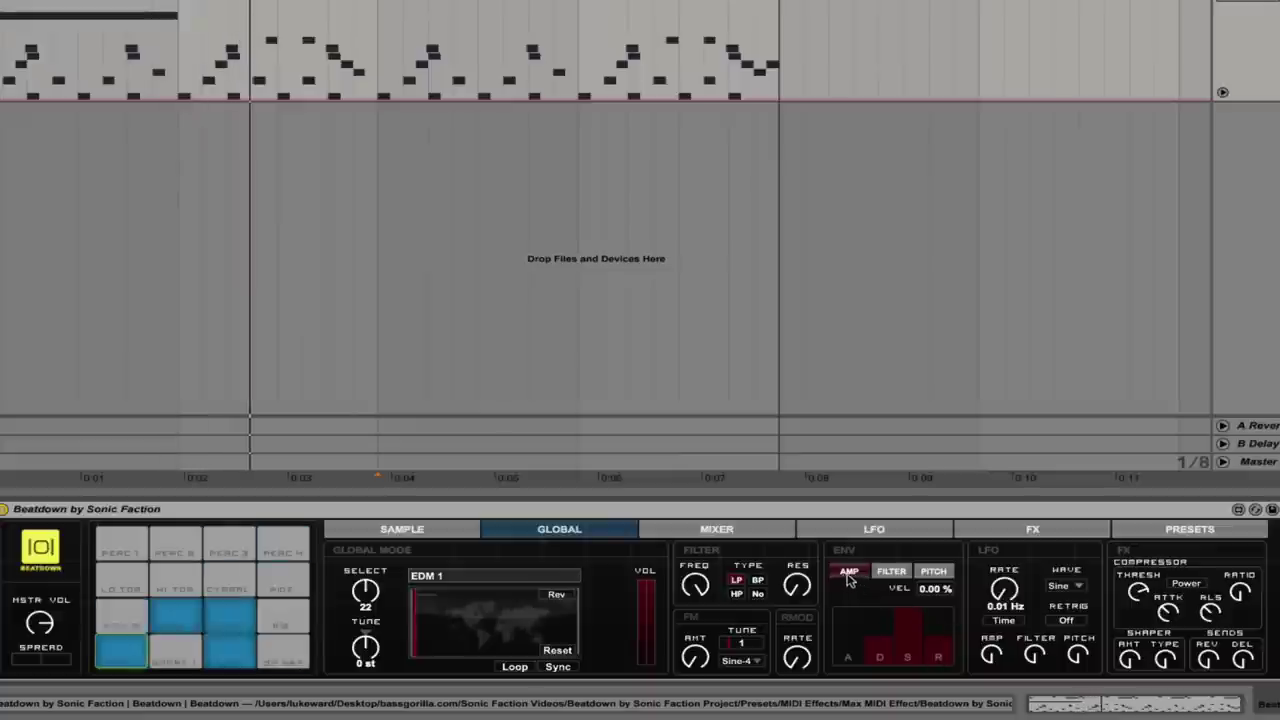
left_click(882, 574)
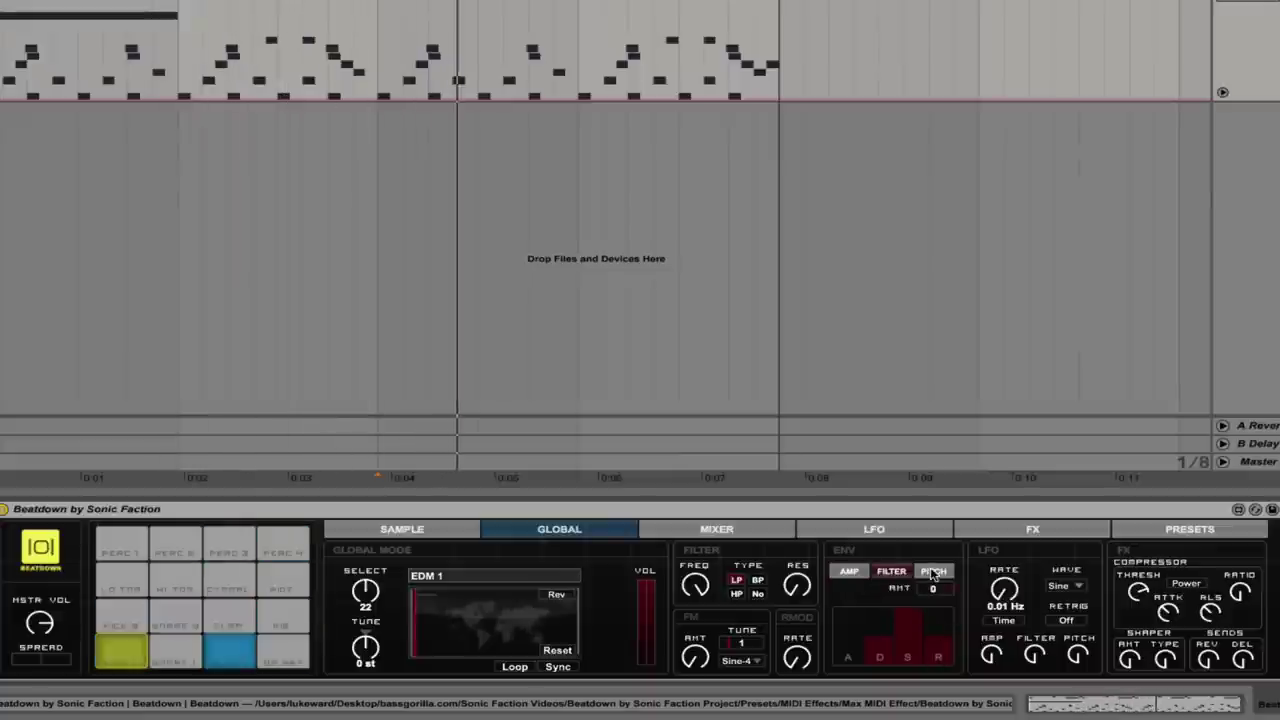
left_click(933, 572)
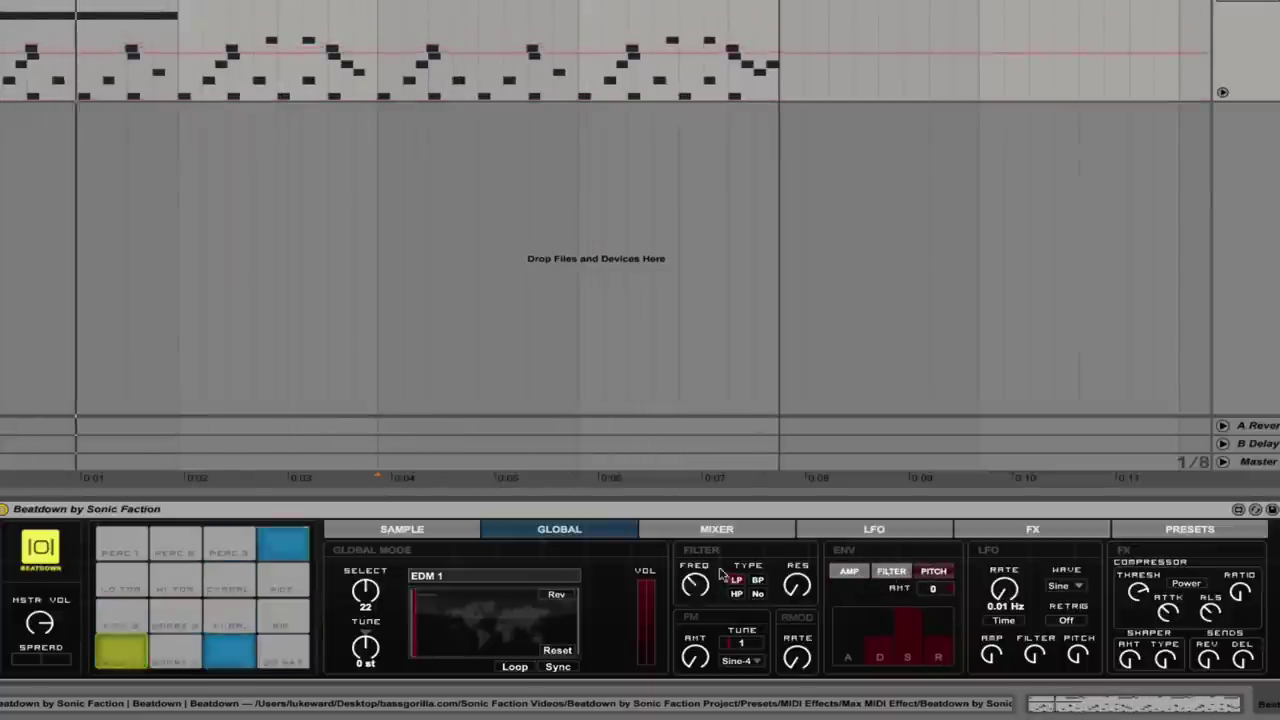
left_click(886, 573)
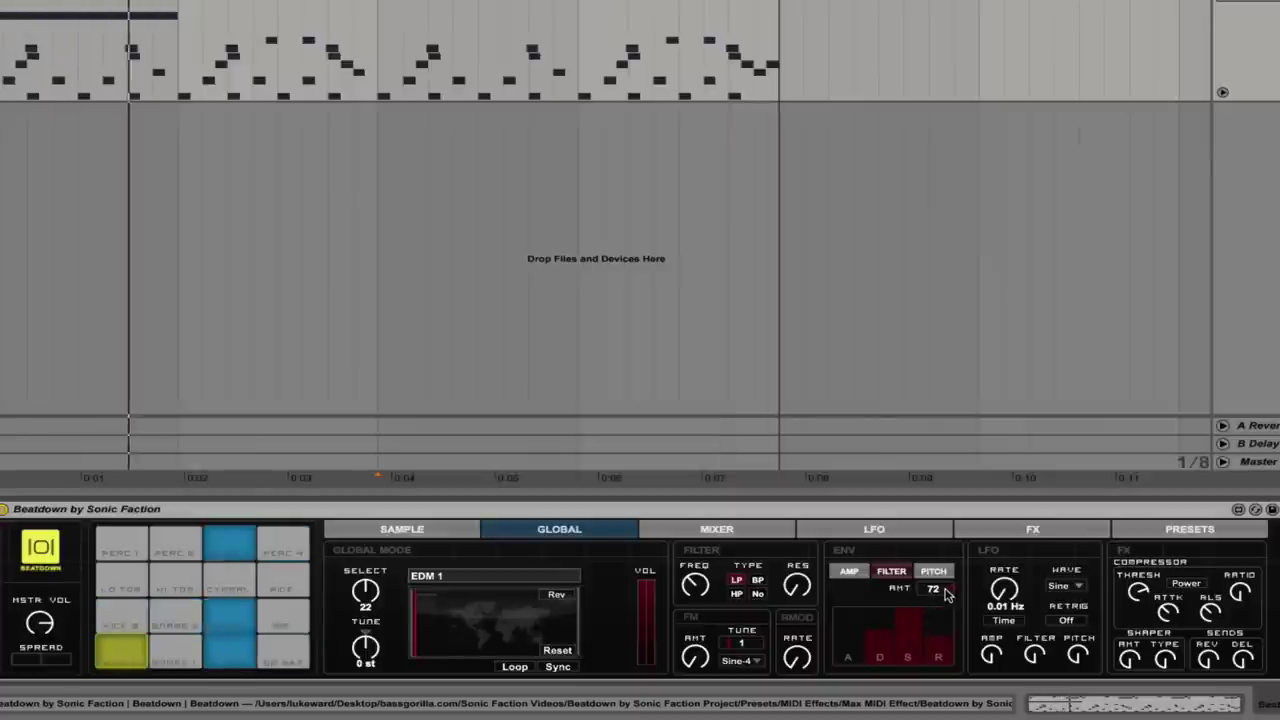
left_click_drag(933, 589, 948, 596)
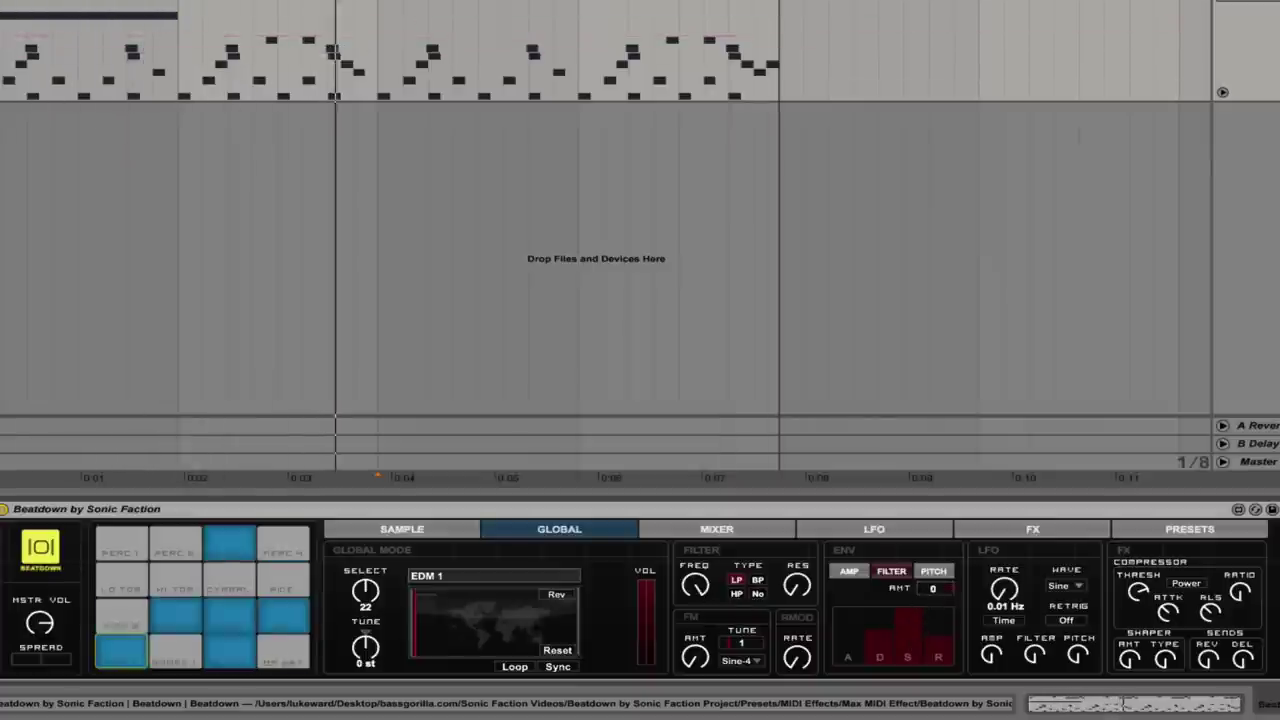
left_click(933, 572)
left_click_drag(910, 650, 910, 630)
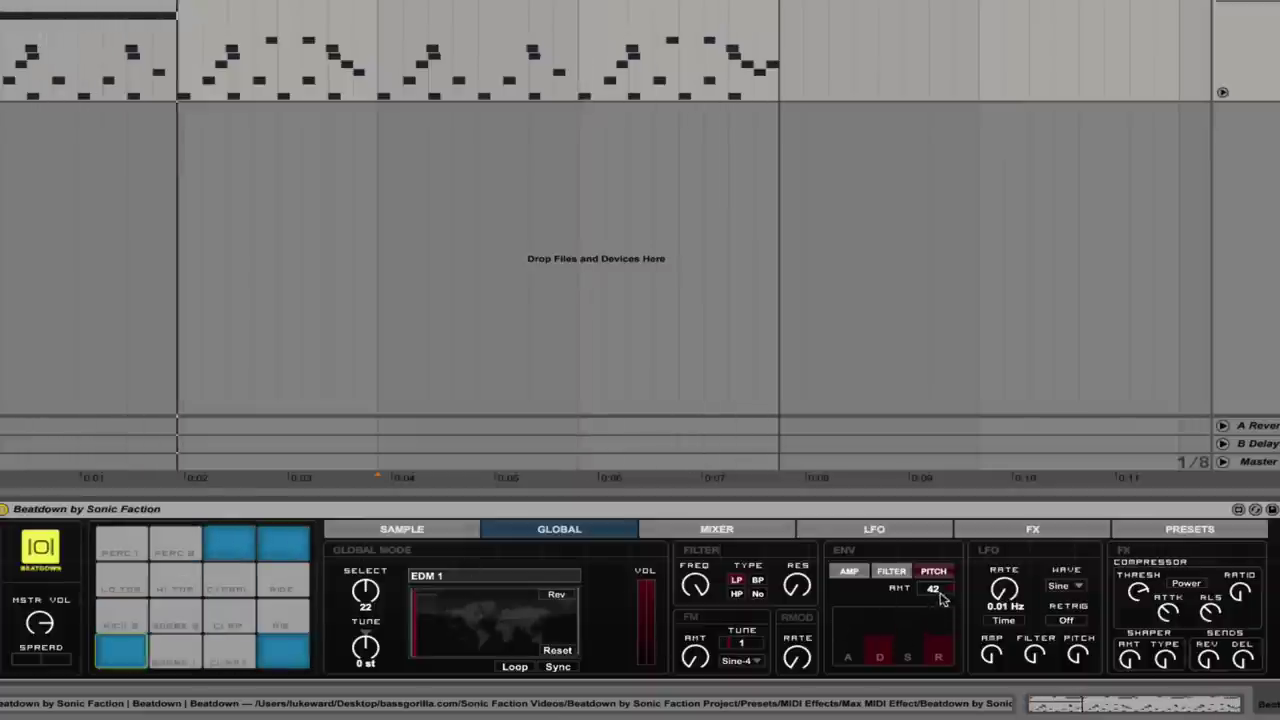
left_click_drag(950, 594, 950, 640)
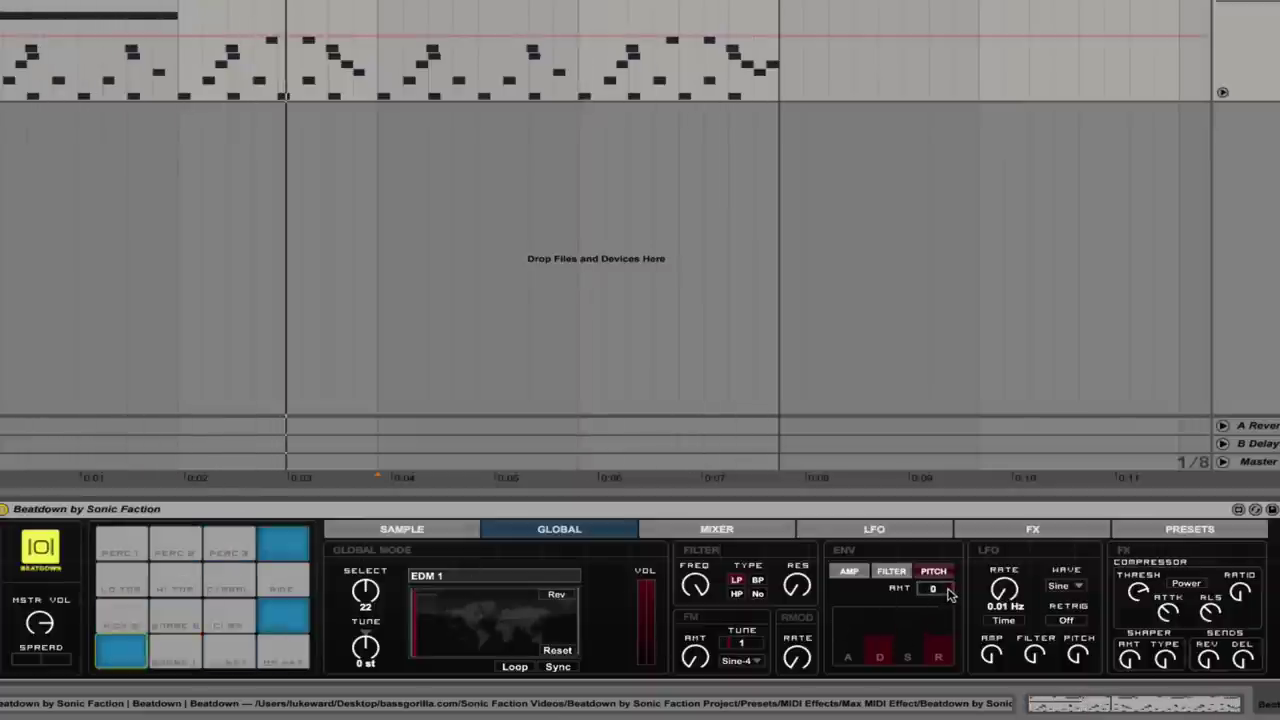
left_click(848, 572)
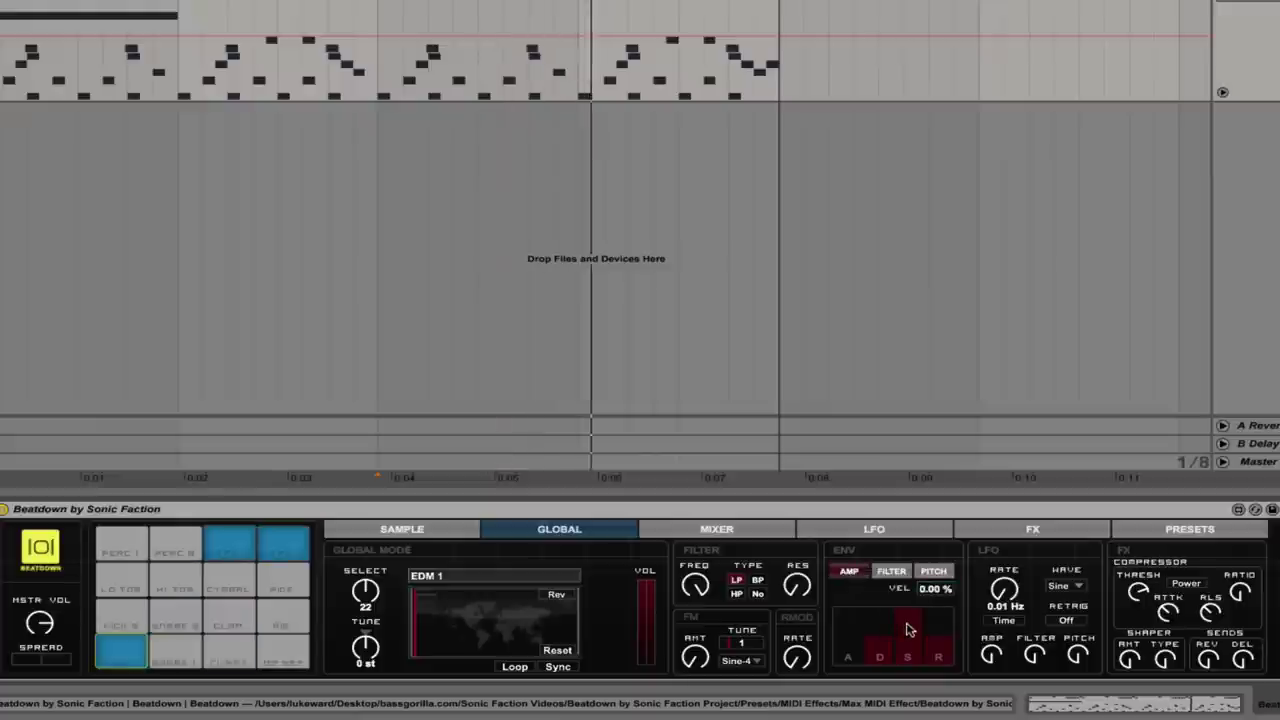
mouse_move(937, 590)
left_mouse_down()
mouse_move(937, 535)
mouse_move(937, 568)
left_mouse_up()
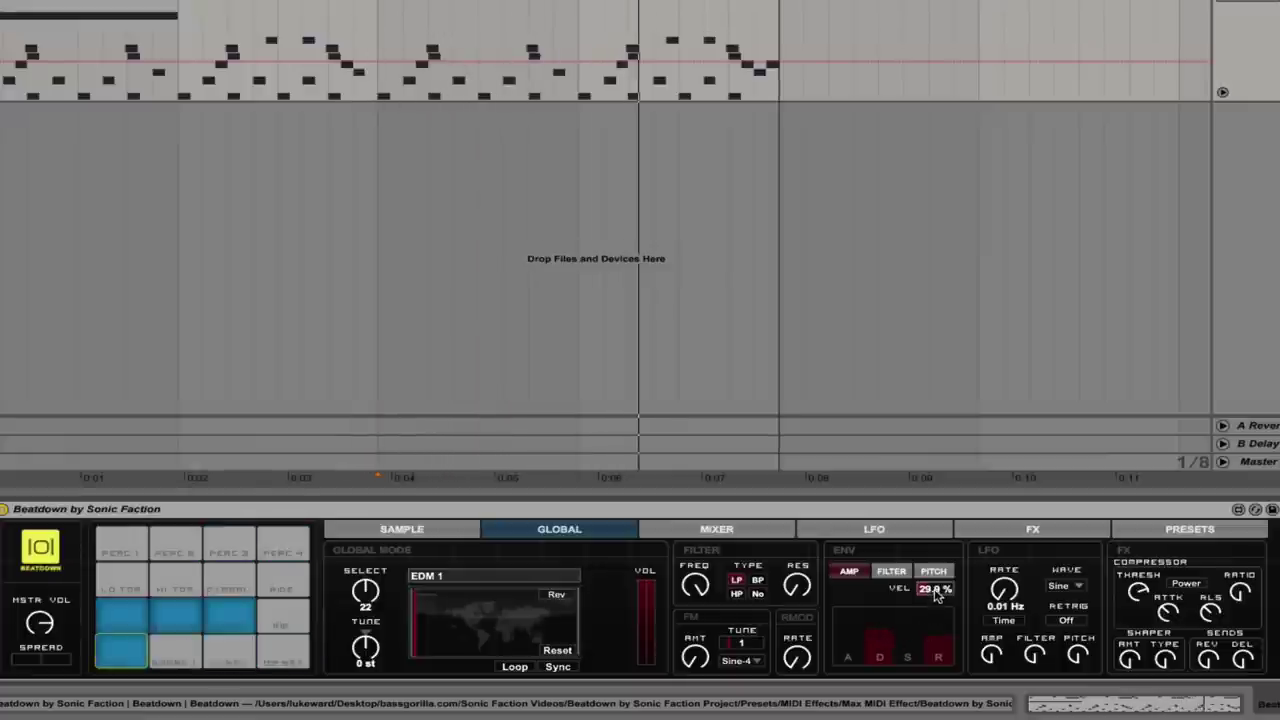
left_click_drag(937, 594, 922, 612)
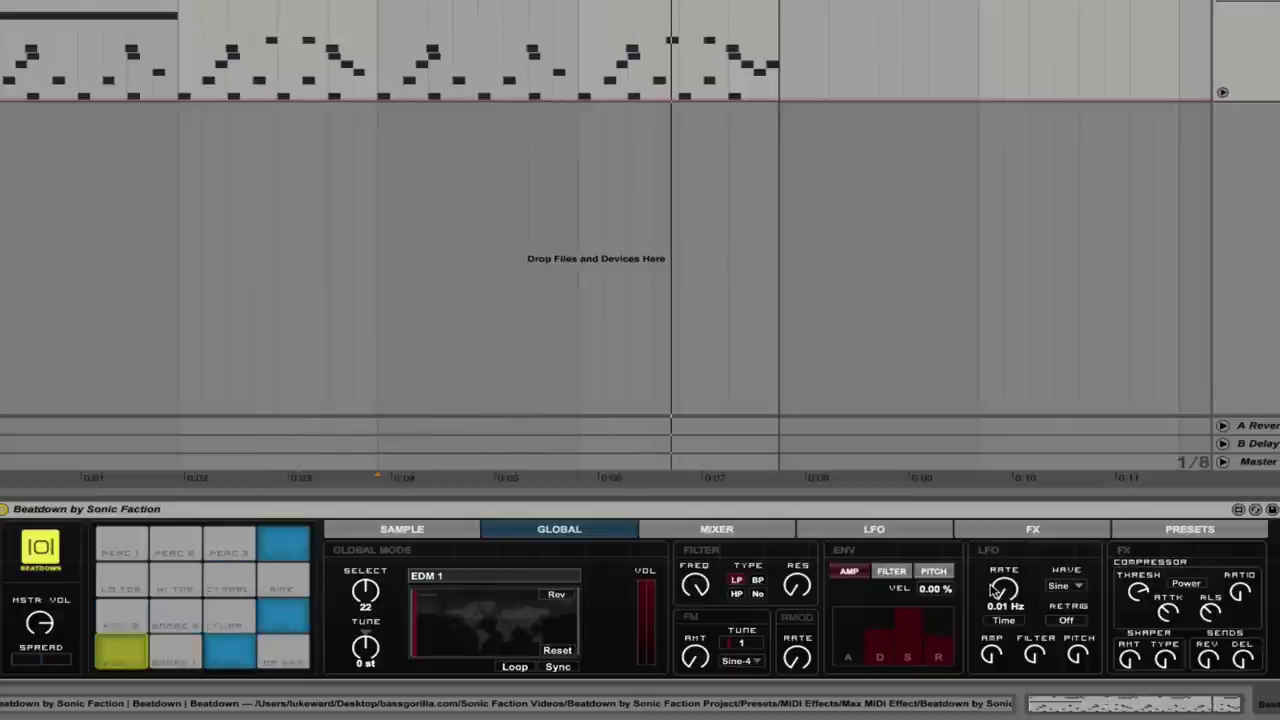
Step: Sync the LFO rate and turn it from 5/16 to 1/12, keeping the Sine wave
mouse_move(1005, 594)
left_mouse_down()
mouse_move(1005, 576)
mouse_move(1005, 597)
left_mouse_up()
left_click(1003, 620)
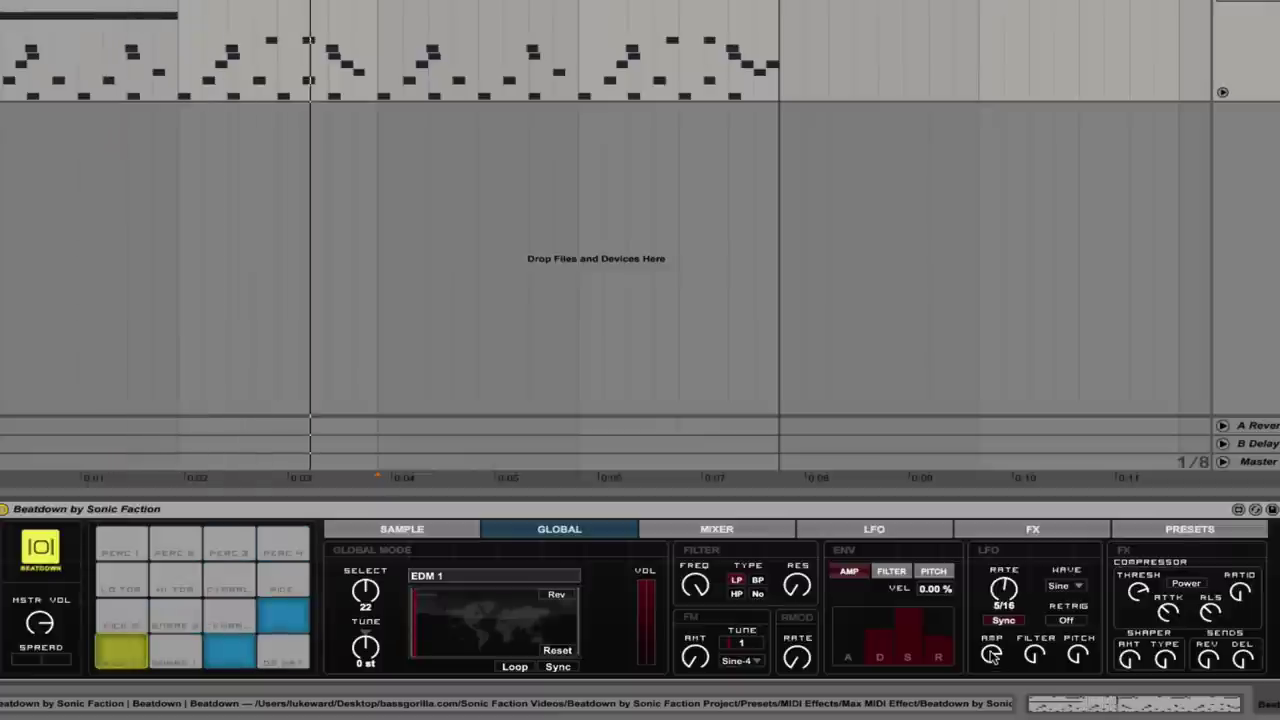
left_click_drag(1007, 592, 1007, 567)
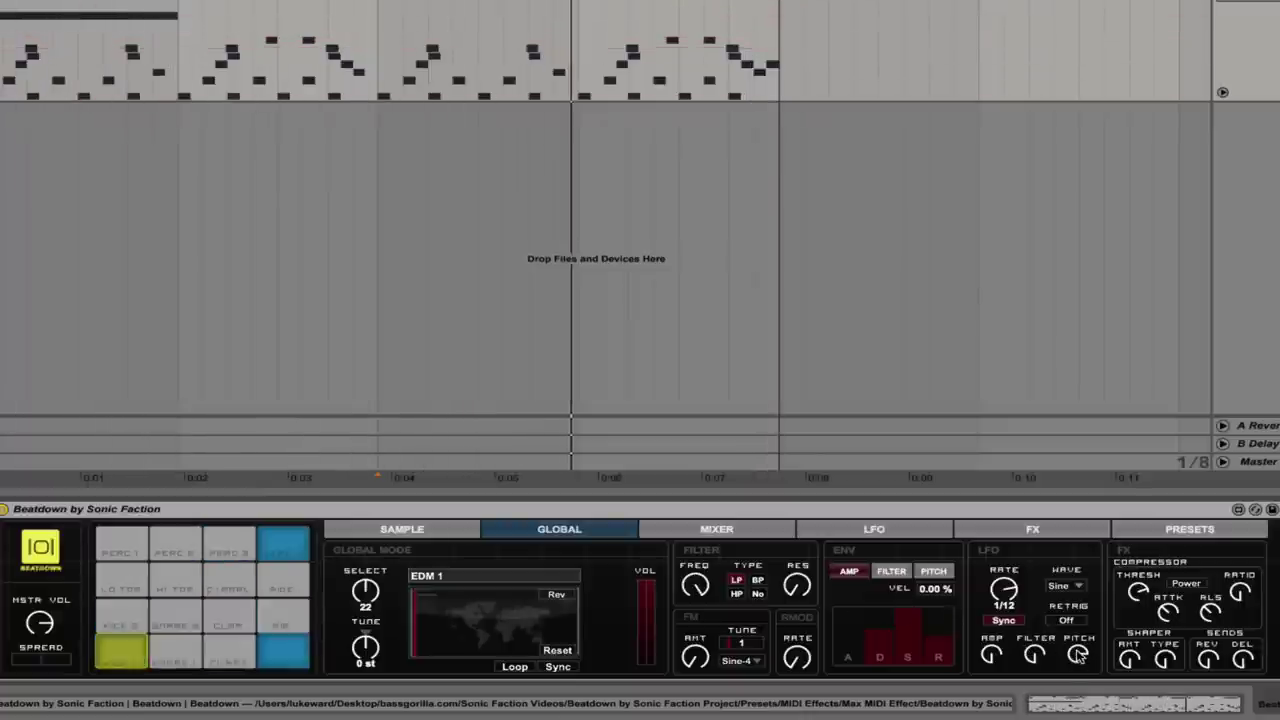
left_click(1066, 585)
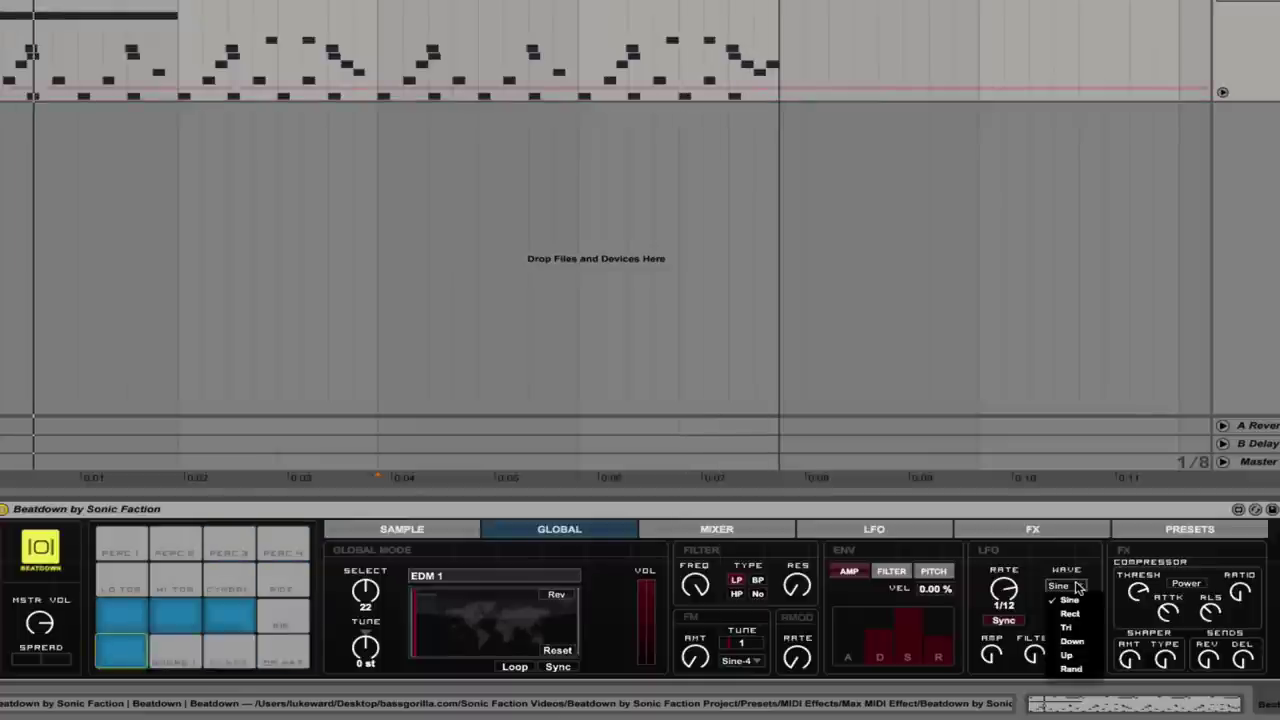
left_click(1025, 580)
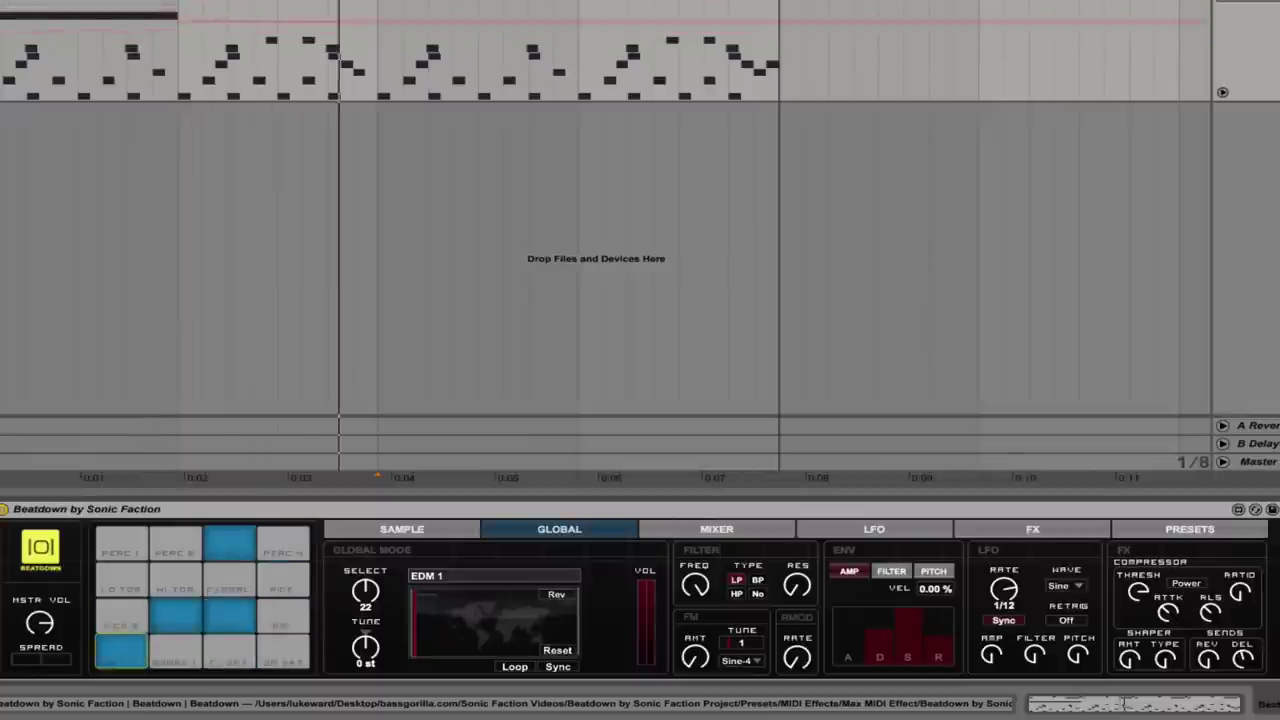
left_click(1030, 530)
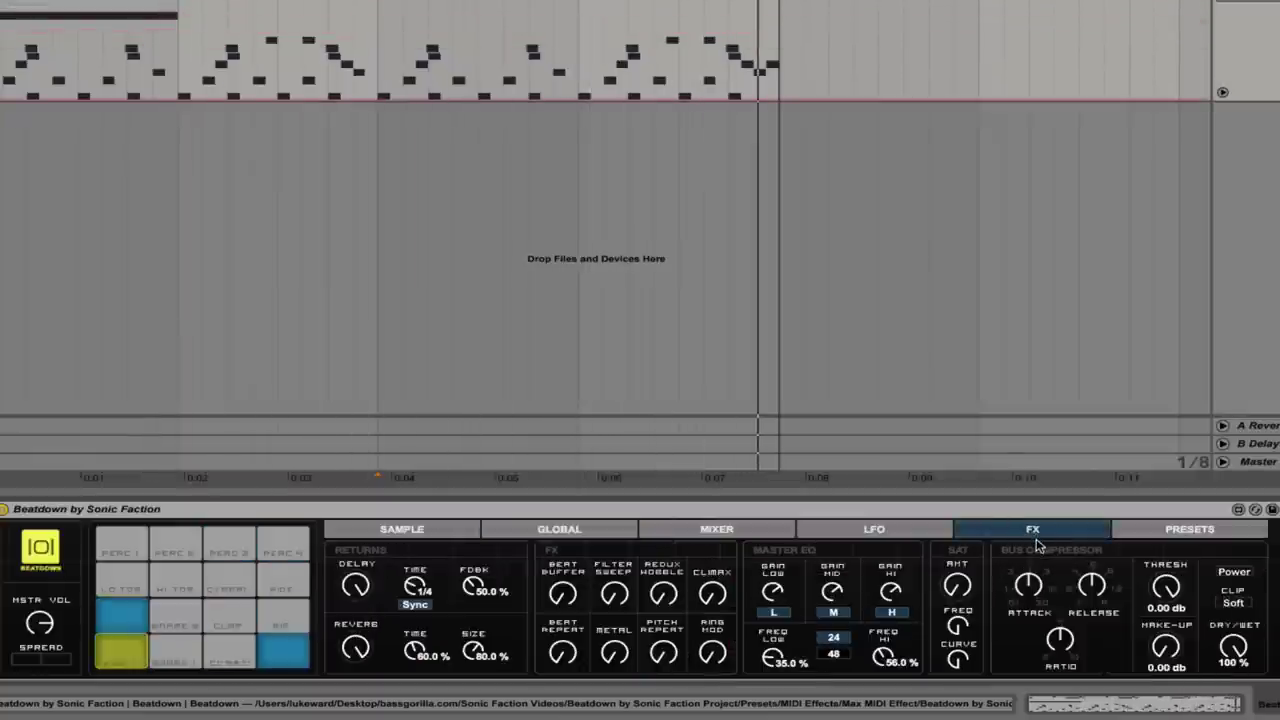
left_click(563, 537)
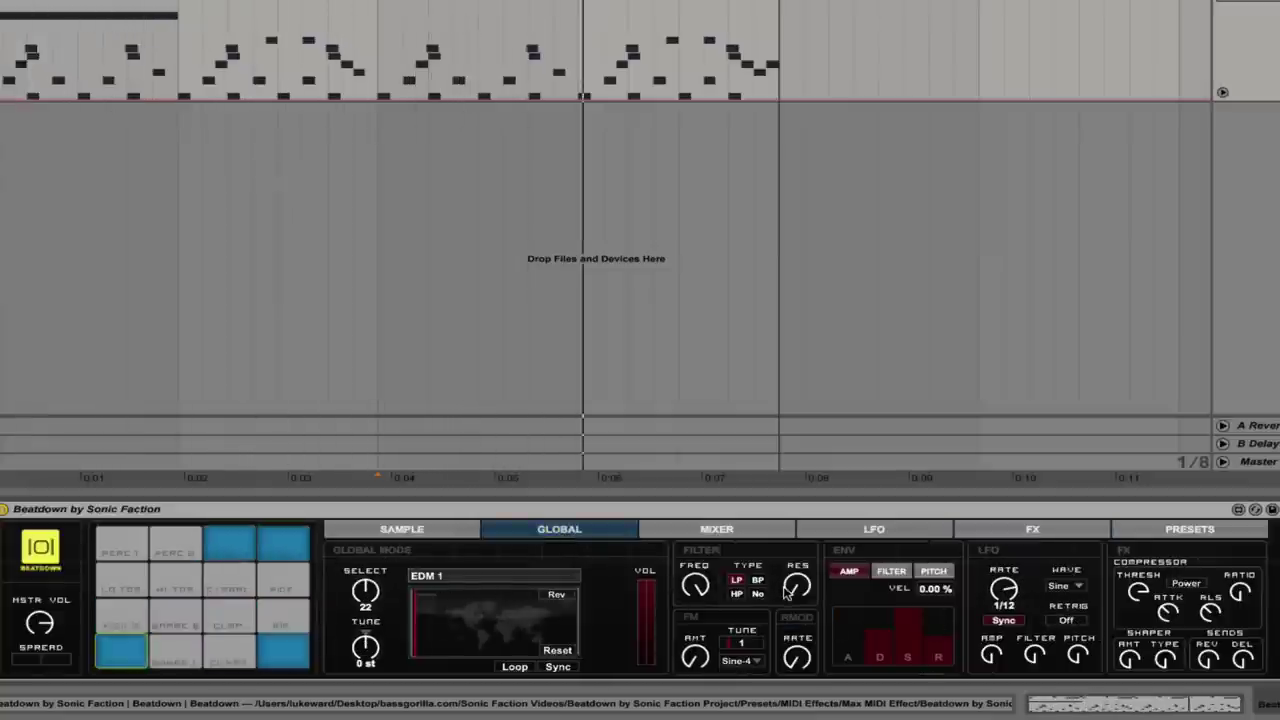
Step: Switch between the SAMPLE and GLOBAL pages, ending on the kick with EDM 1 Kick 1
left_click(402, 530)
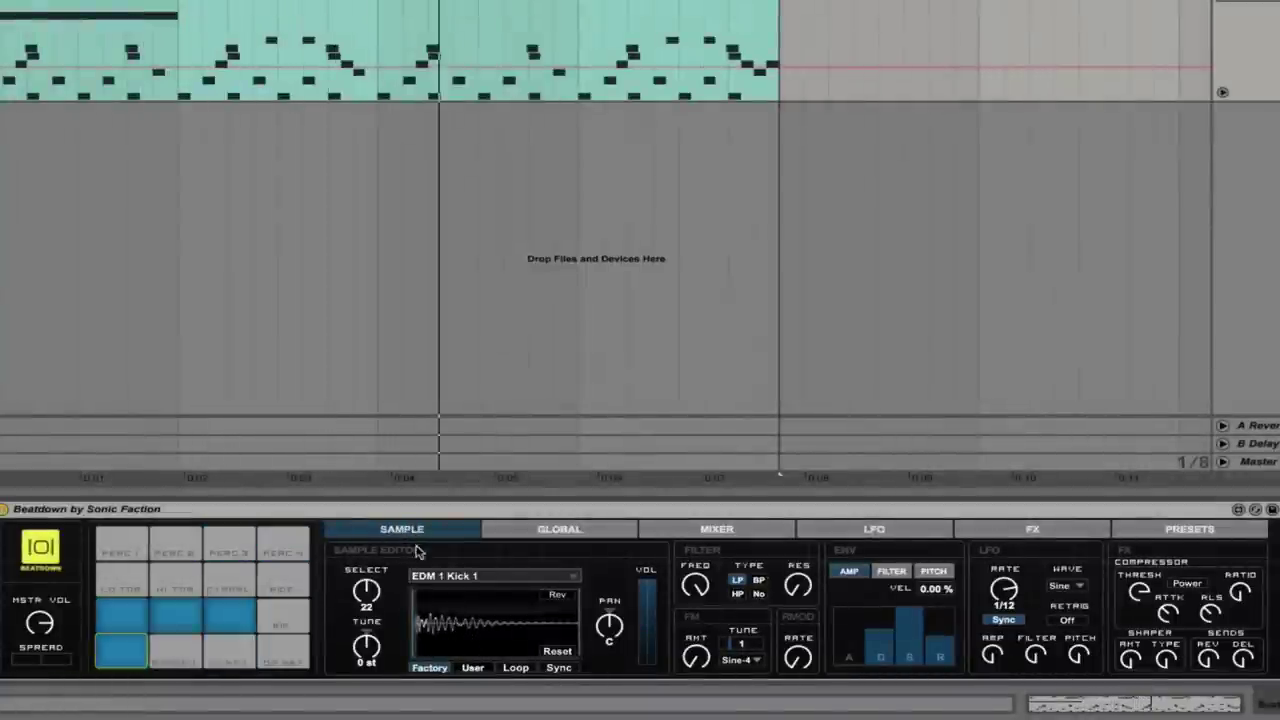
left_click(590, 530)
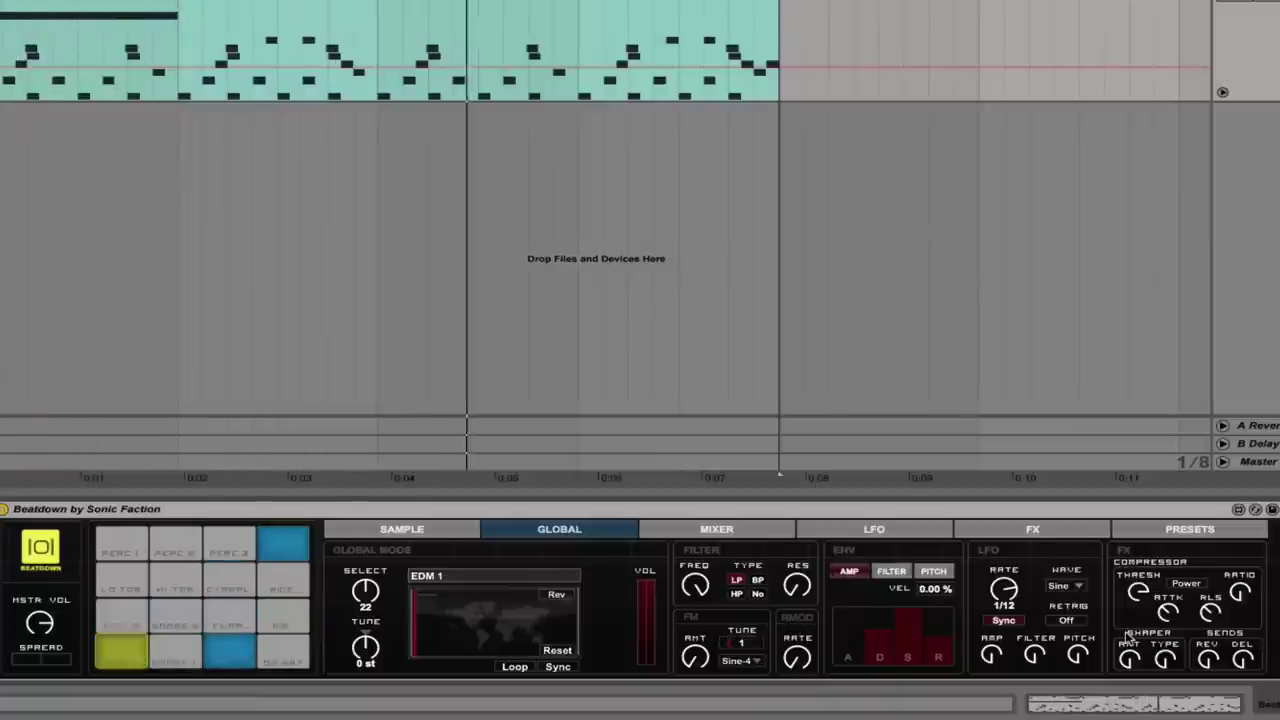
left_click(418, 529)
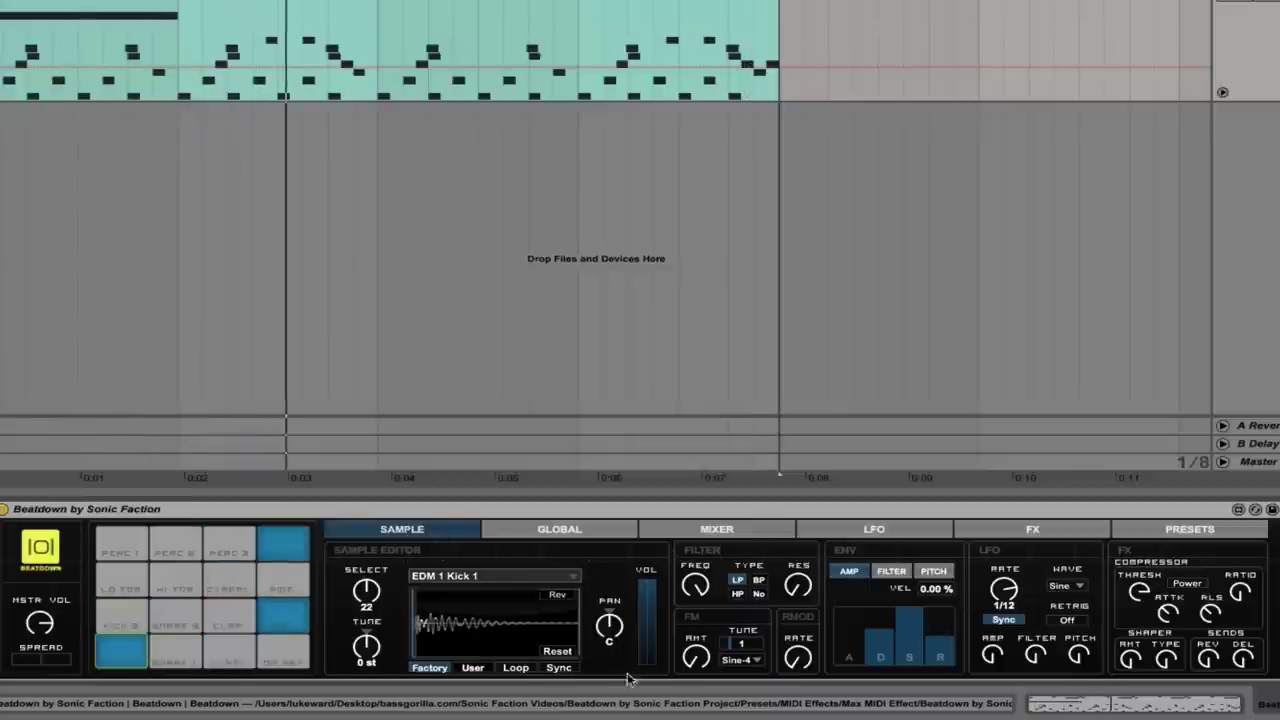
left_click(517, 535)
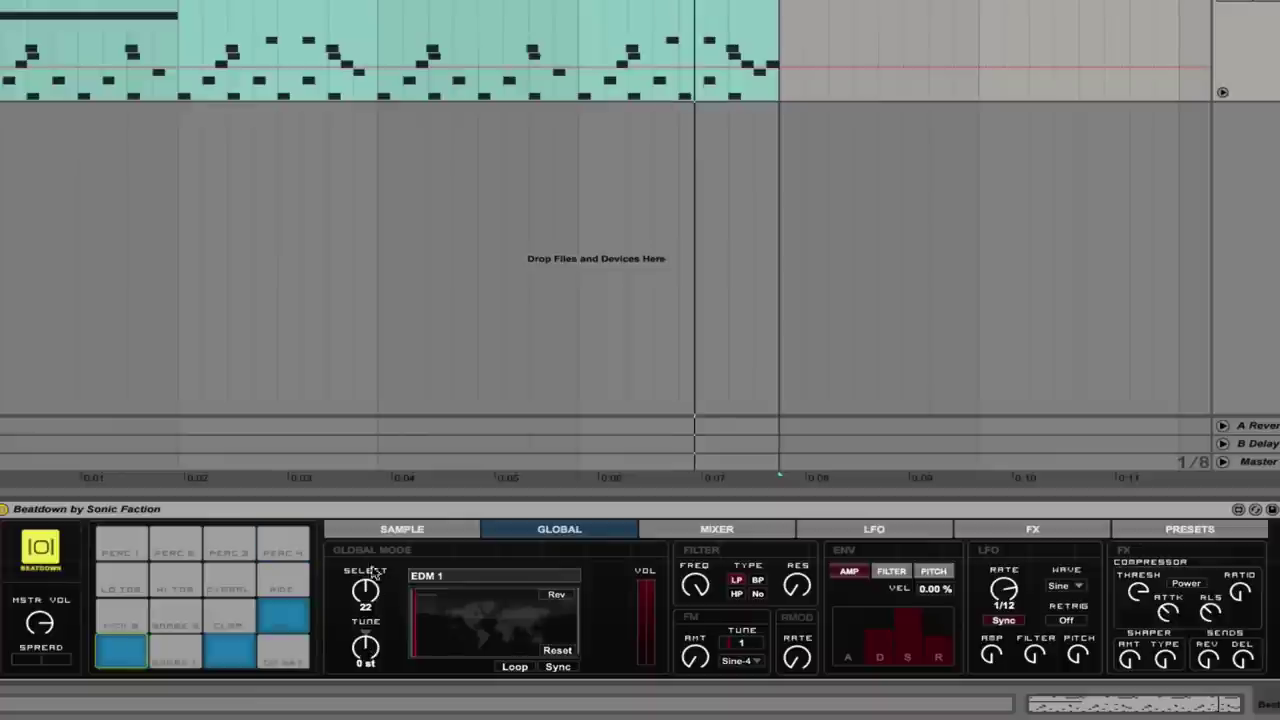
left_click(405, 533)
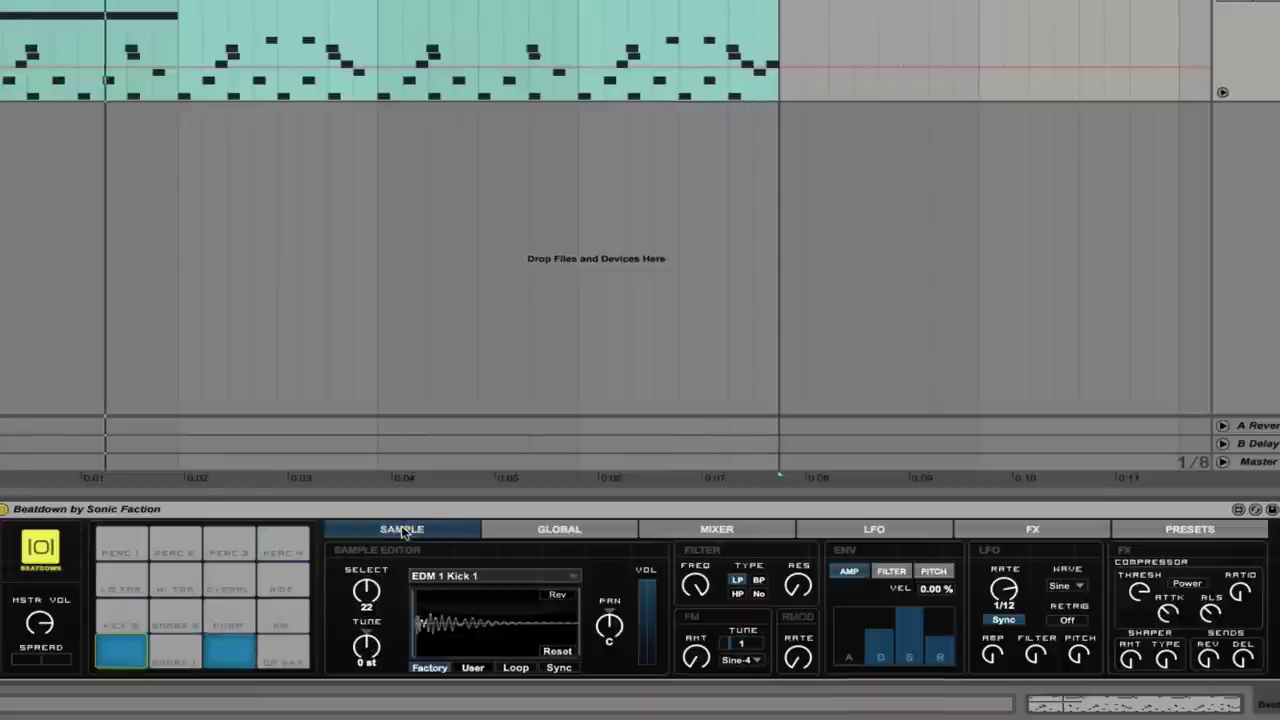
left_click(484, 577)
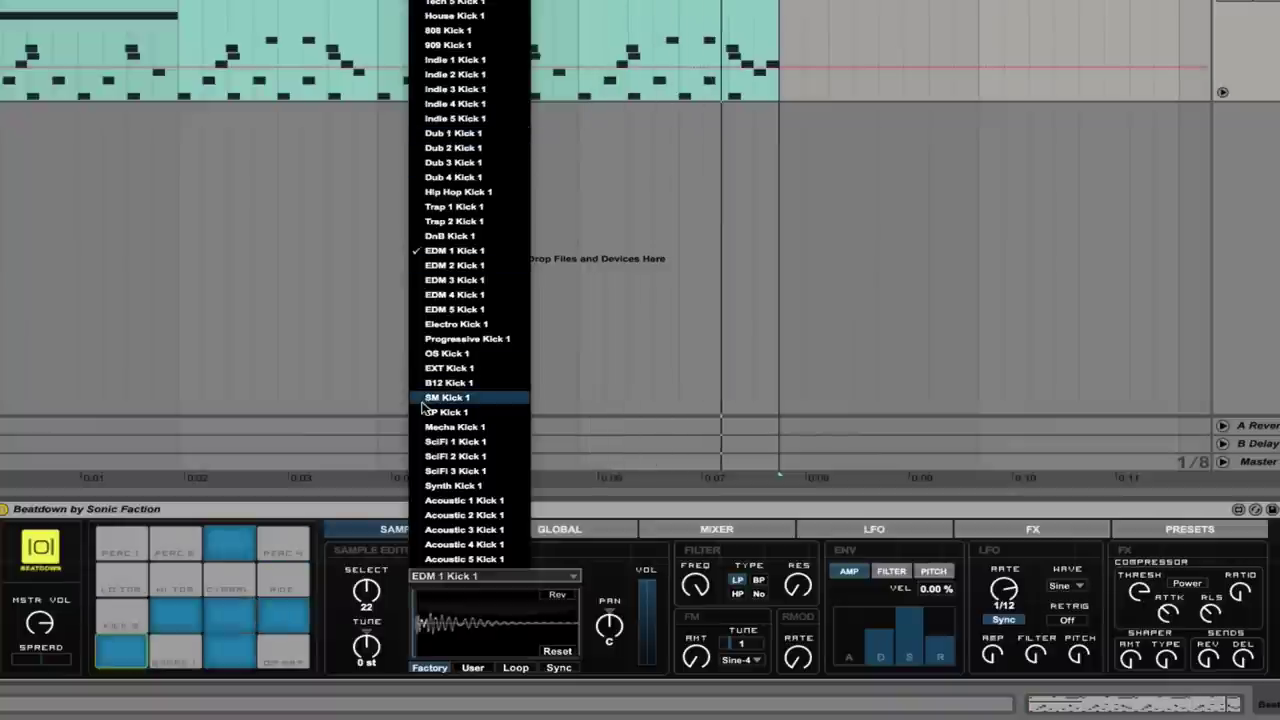
left_click(574, 557)
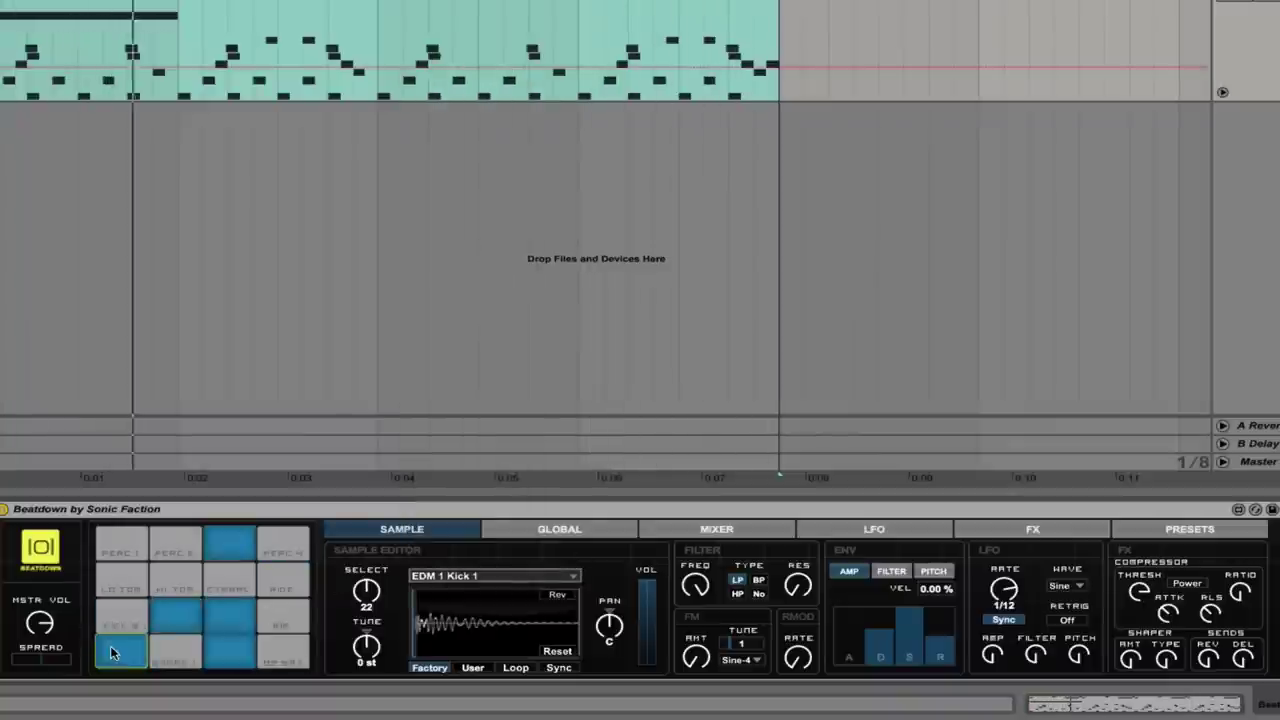
Step: Audition House Kick 1 and EXT Kick 1, restore EDM 1 Kick 1, then select the Perc 3 pad
left_click(474, 584)
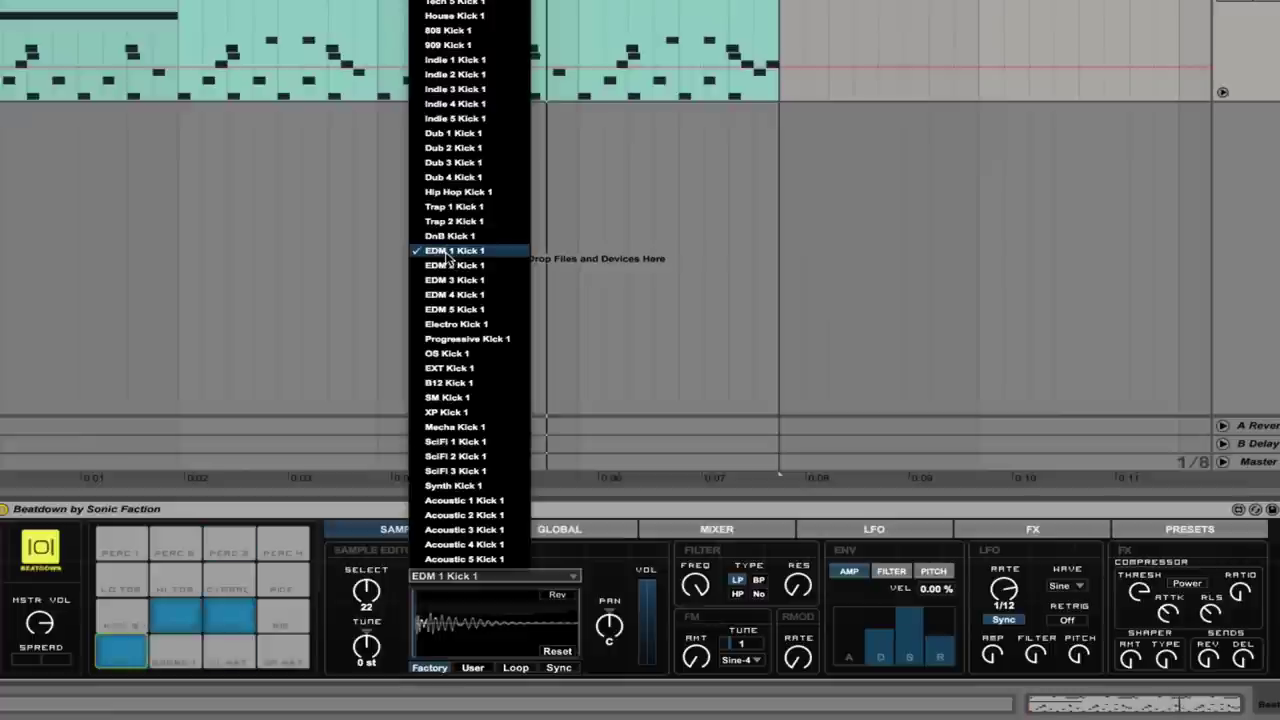
left_click(458, 28)
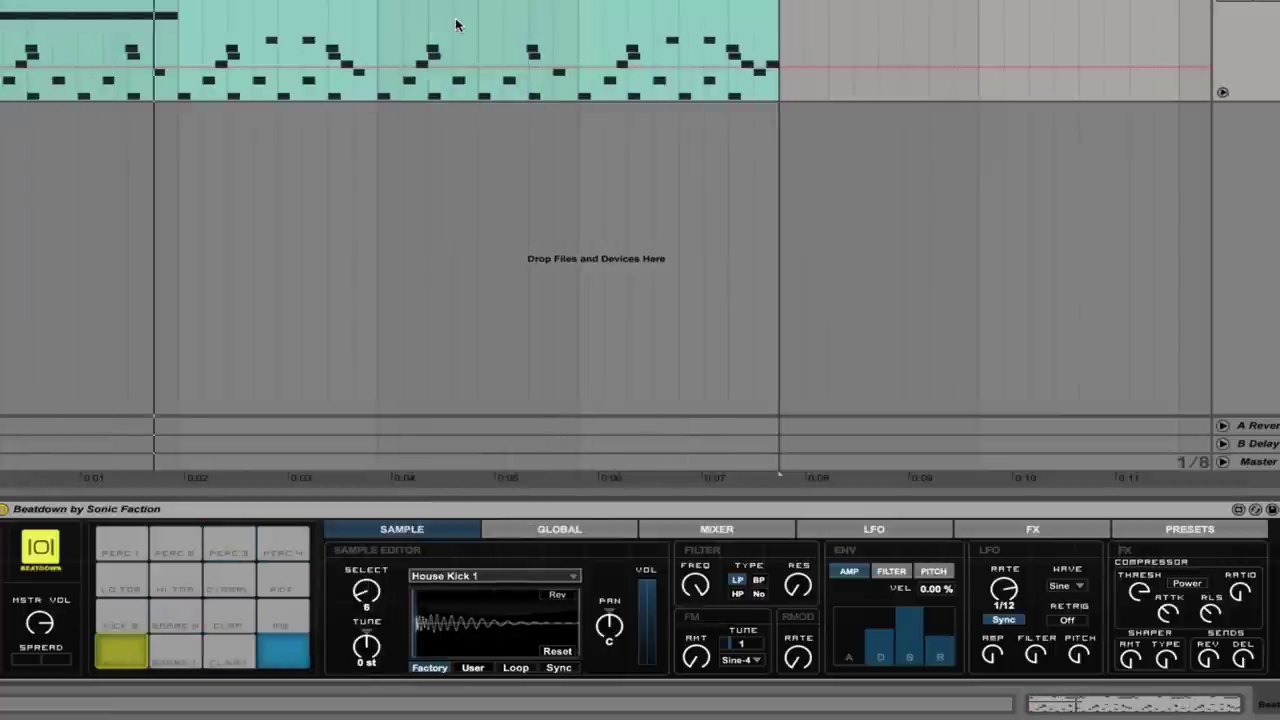
left_click(502, 576)
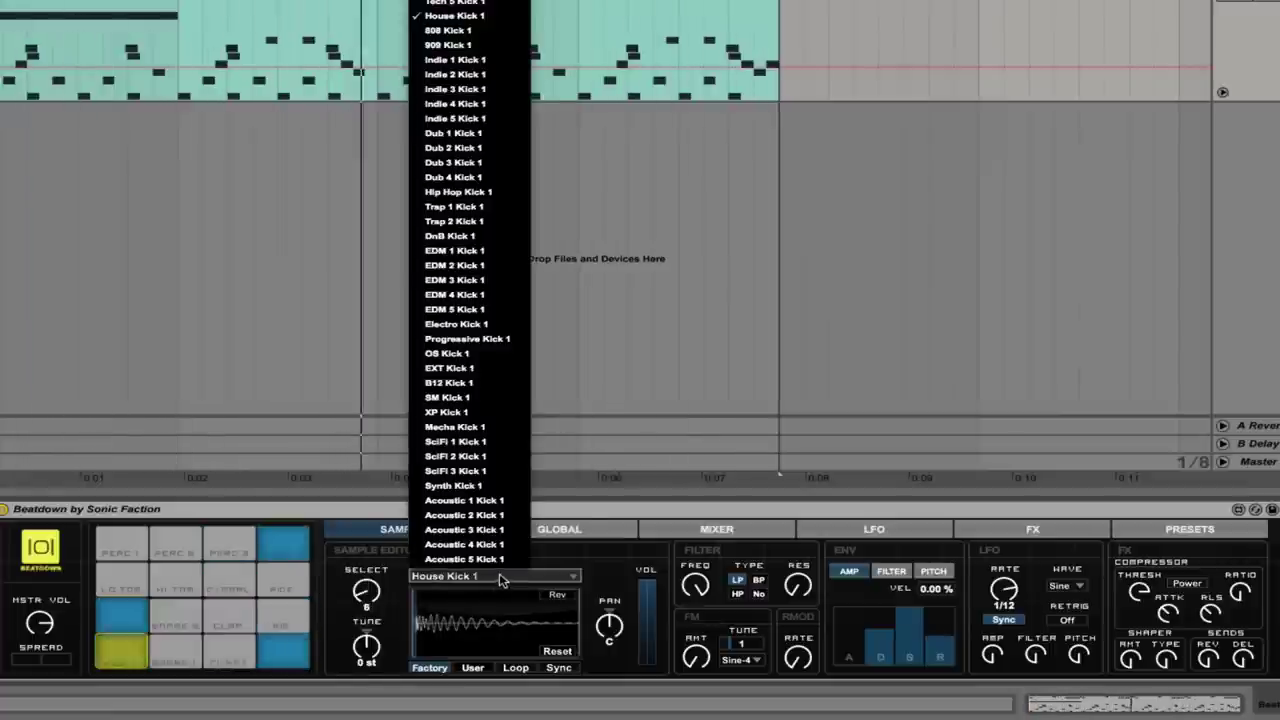
left_click(449, 368)
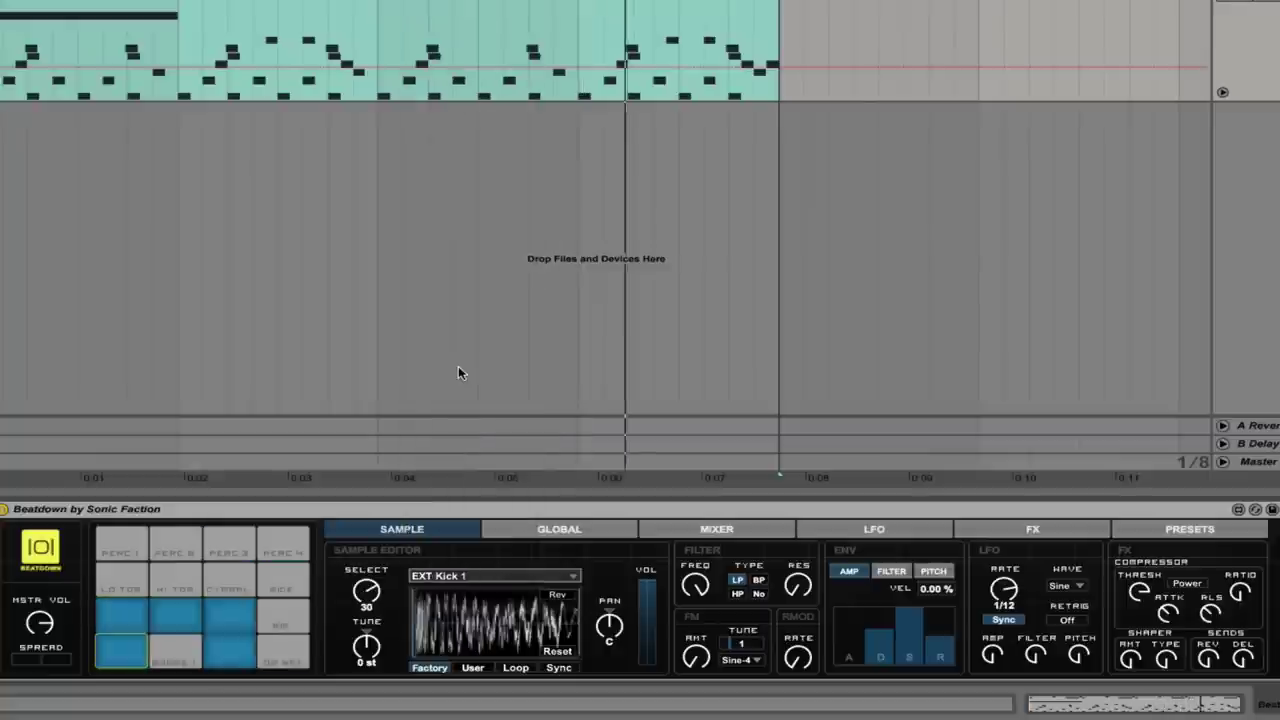
left_click(474, 574)
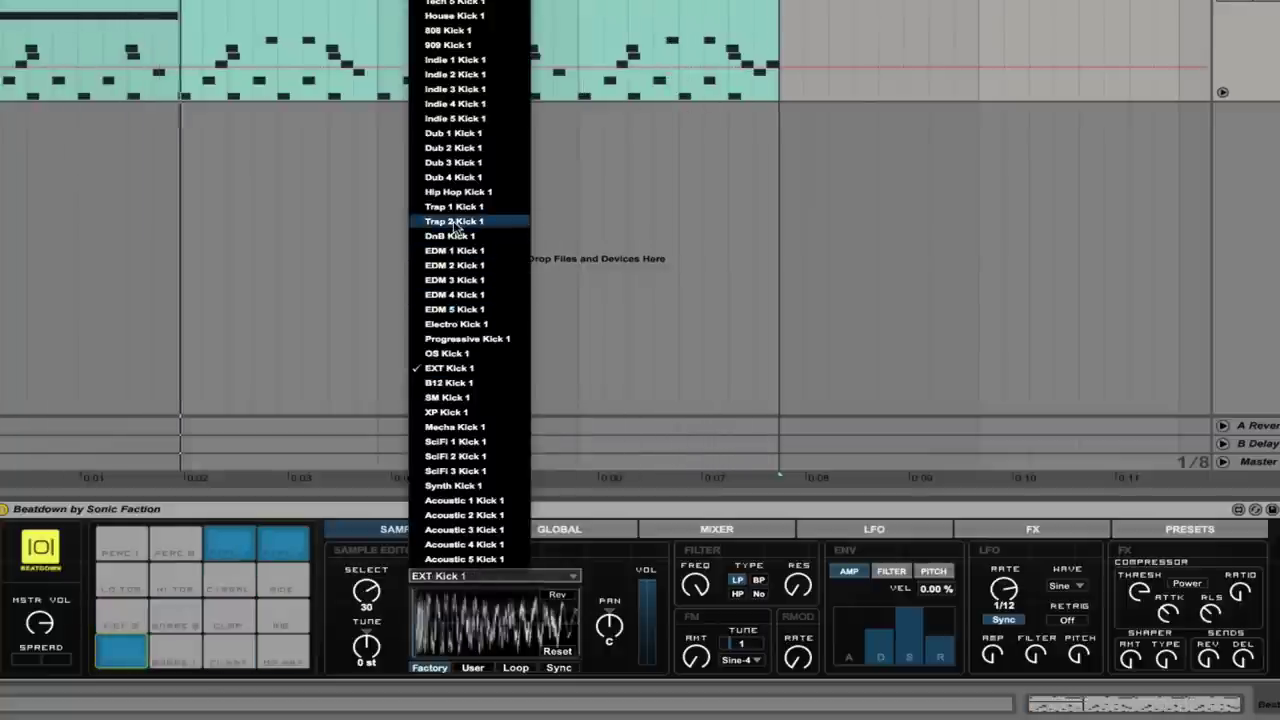
left_click(458, 250)
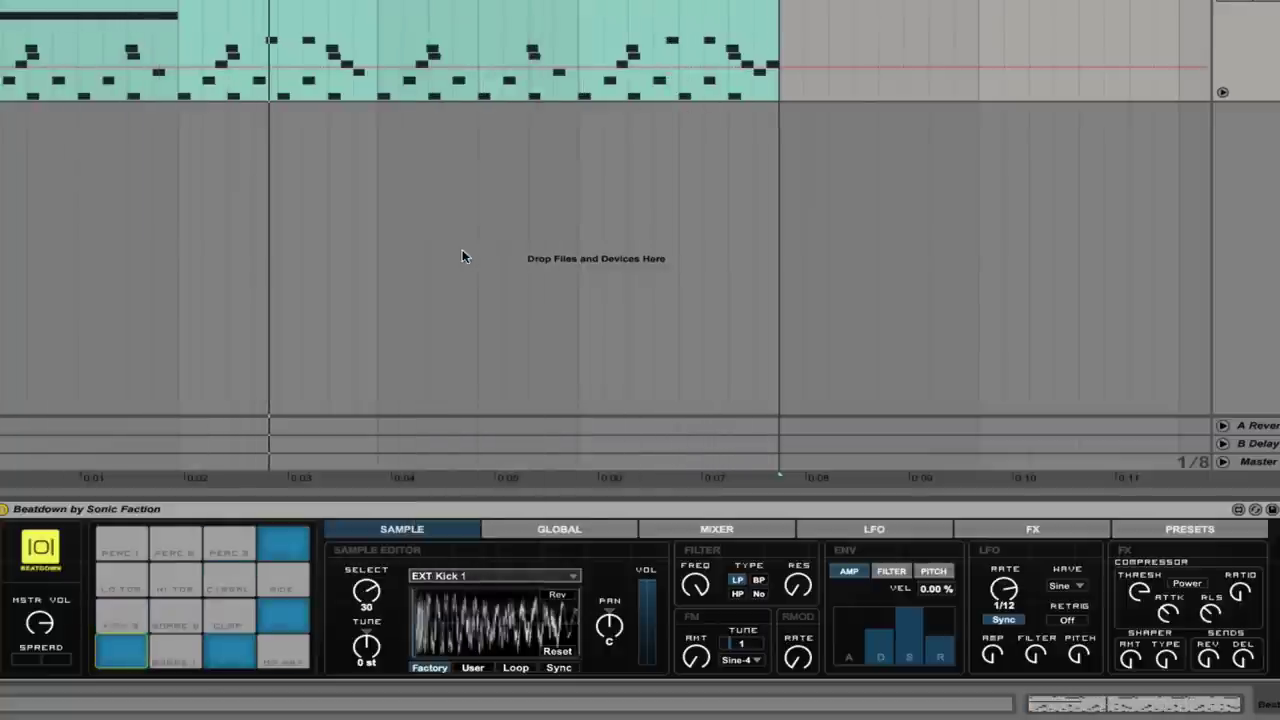
left_click(170, 550)
left_click(229, 553)
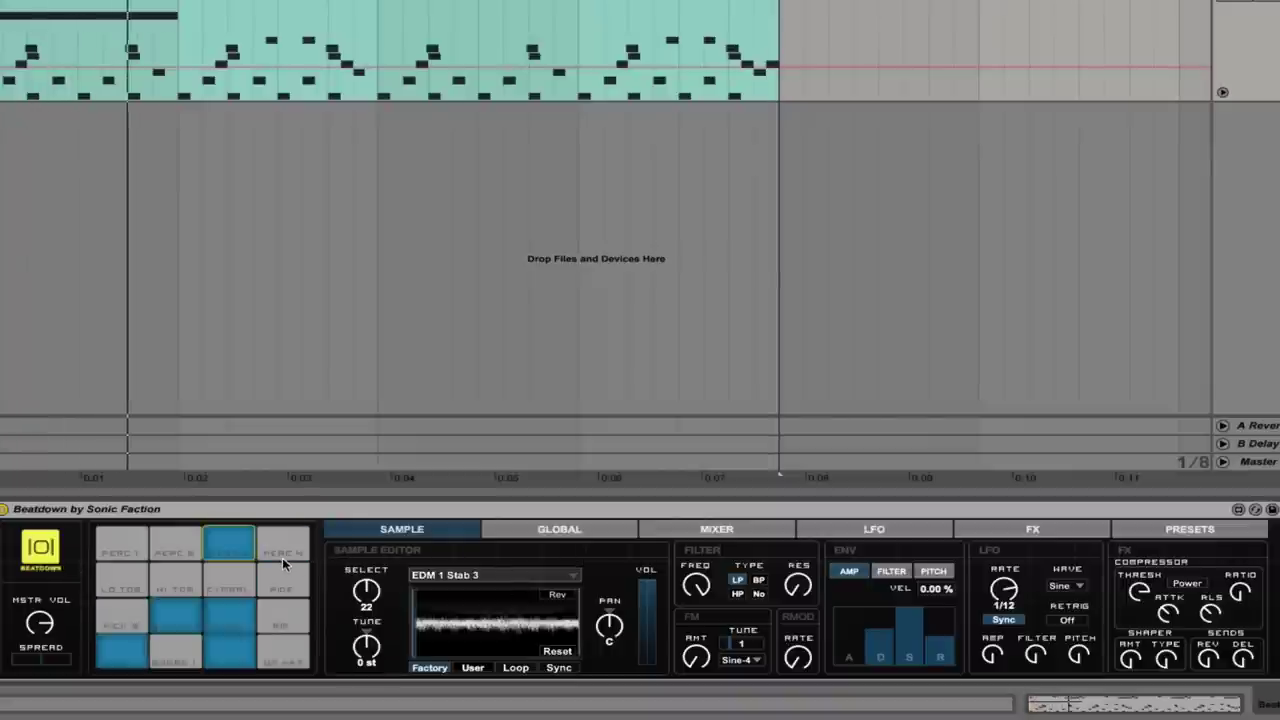
left_click_drag(366, 590, 366, 600)
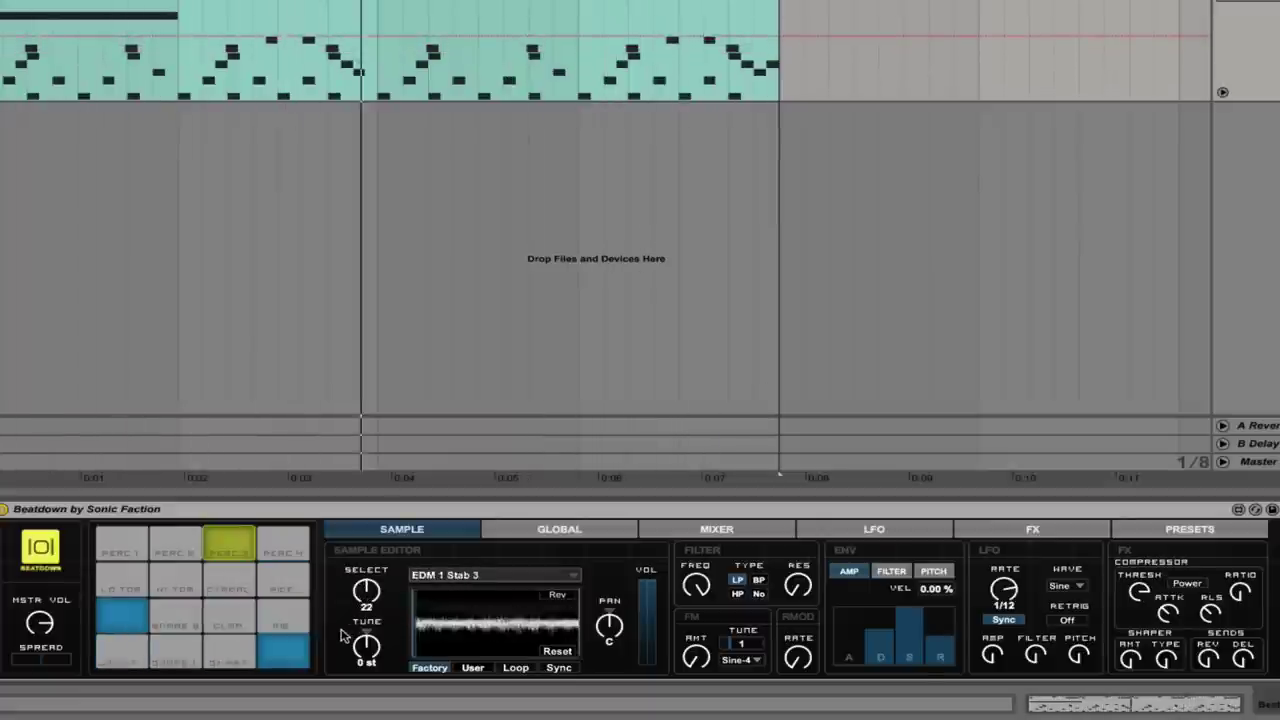
left_click(472, 668)
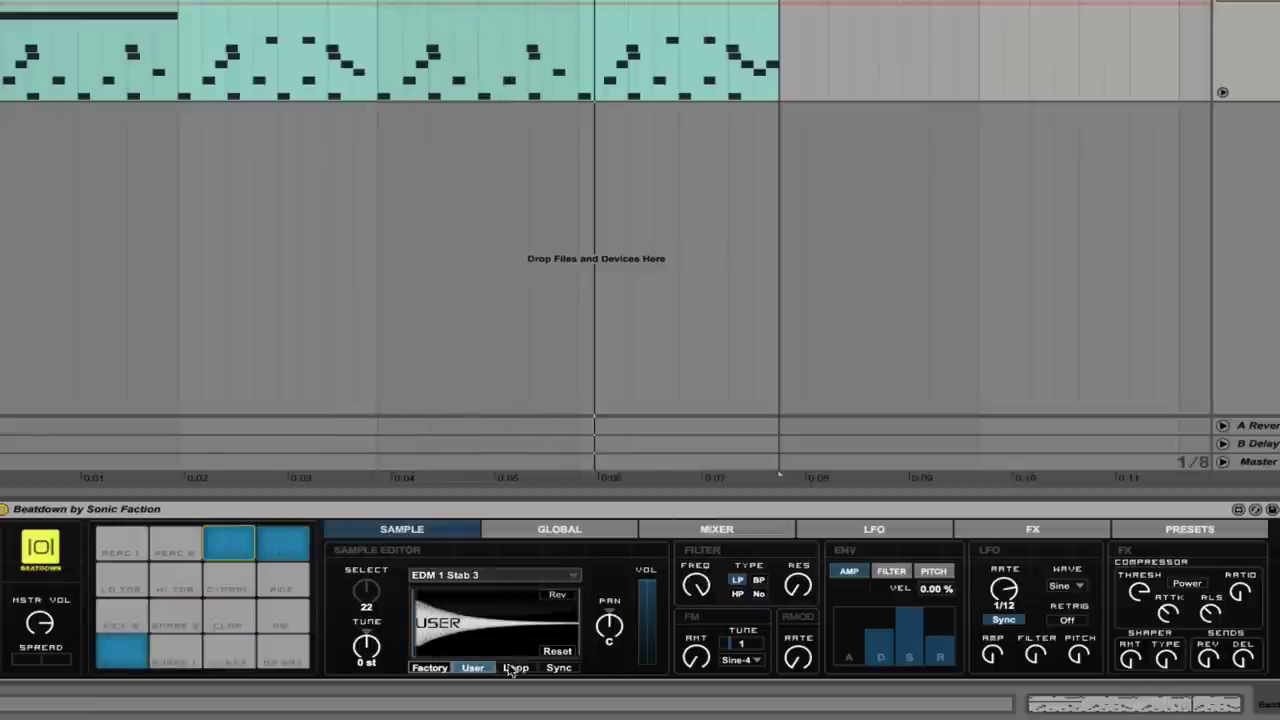
left_click(430, 668)
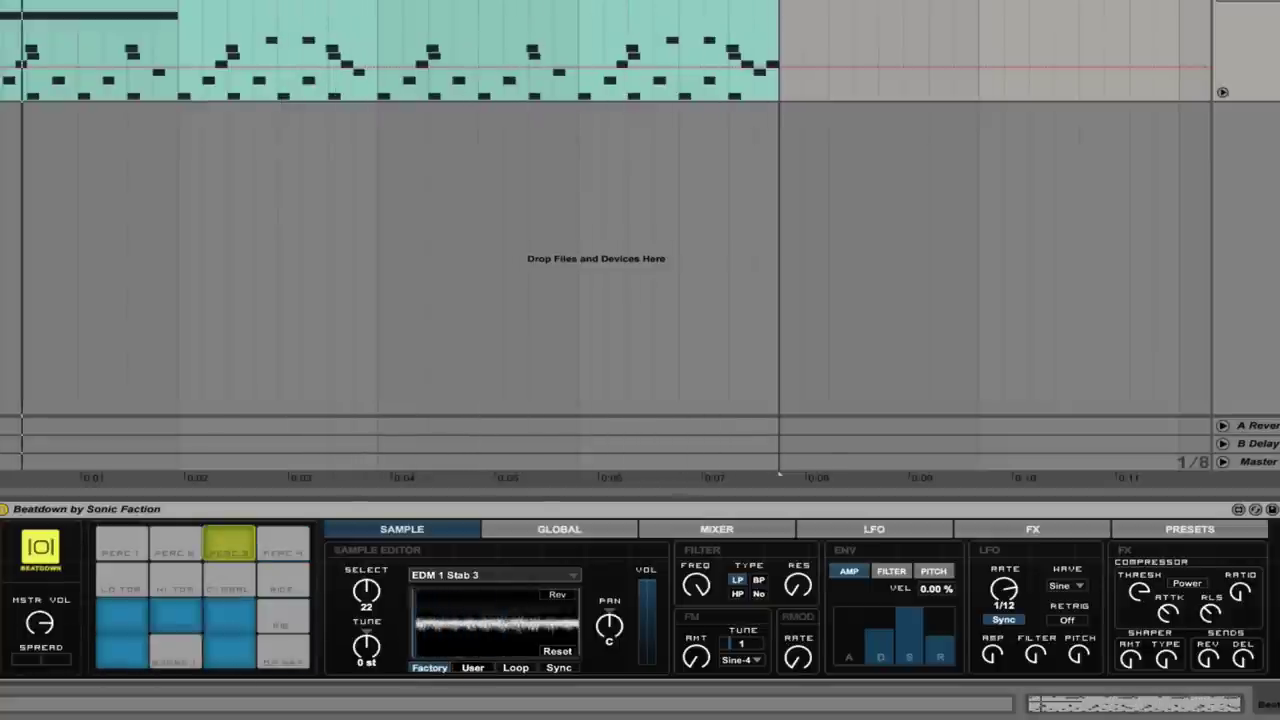
Step: Enable Loop on EDM 1 Stab 3 and drag a short loop region near the waveform start
left_click(515, 668)
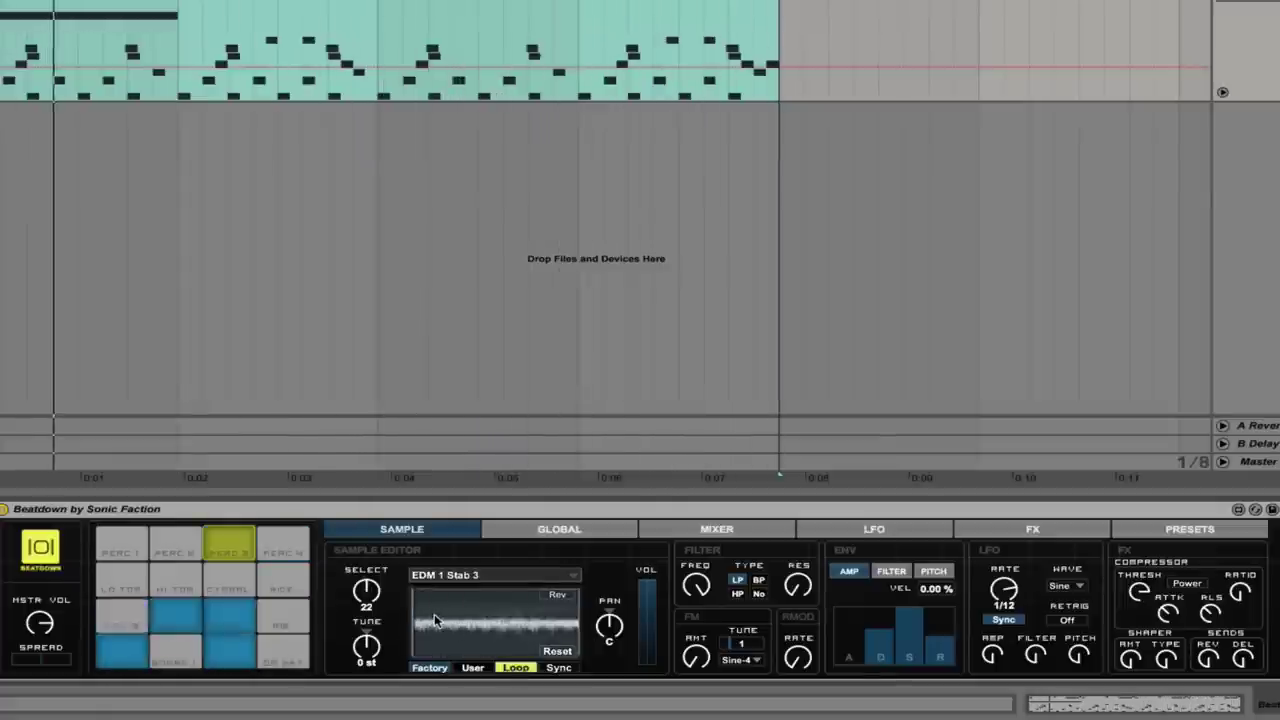
left_click_drag(434, 621, 500, 623)
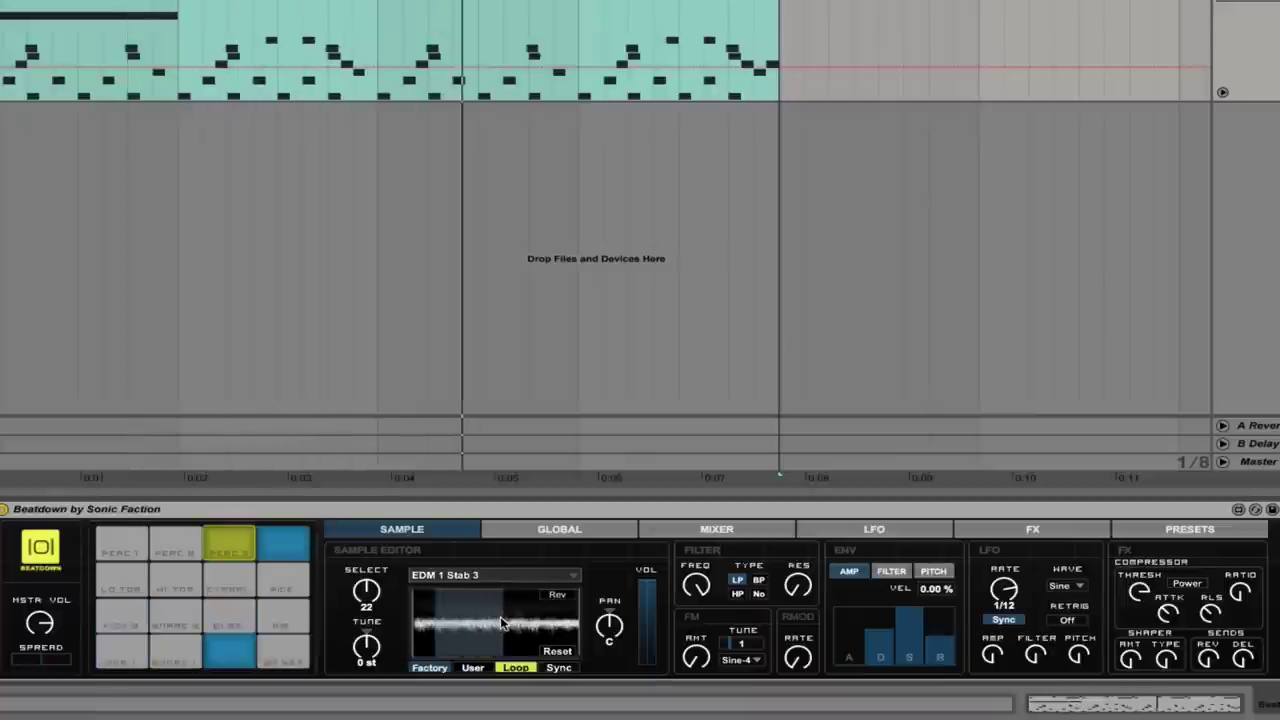
left_click(430, 618)
mouse_move(444, 616)
left_mouse_down()
mouse_move(464, 619)
mouse_move(444, 617)
left_mouse_up()
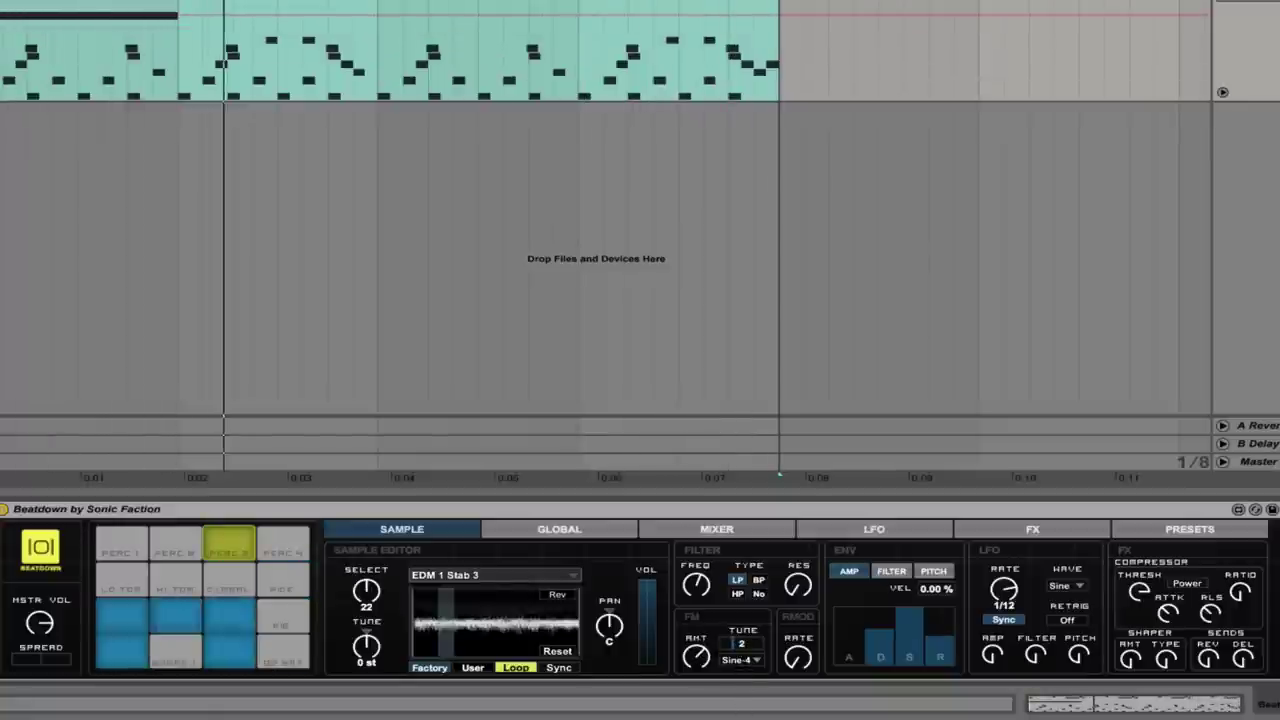
left_click(752, 660)
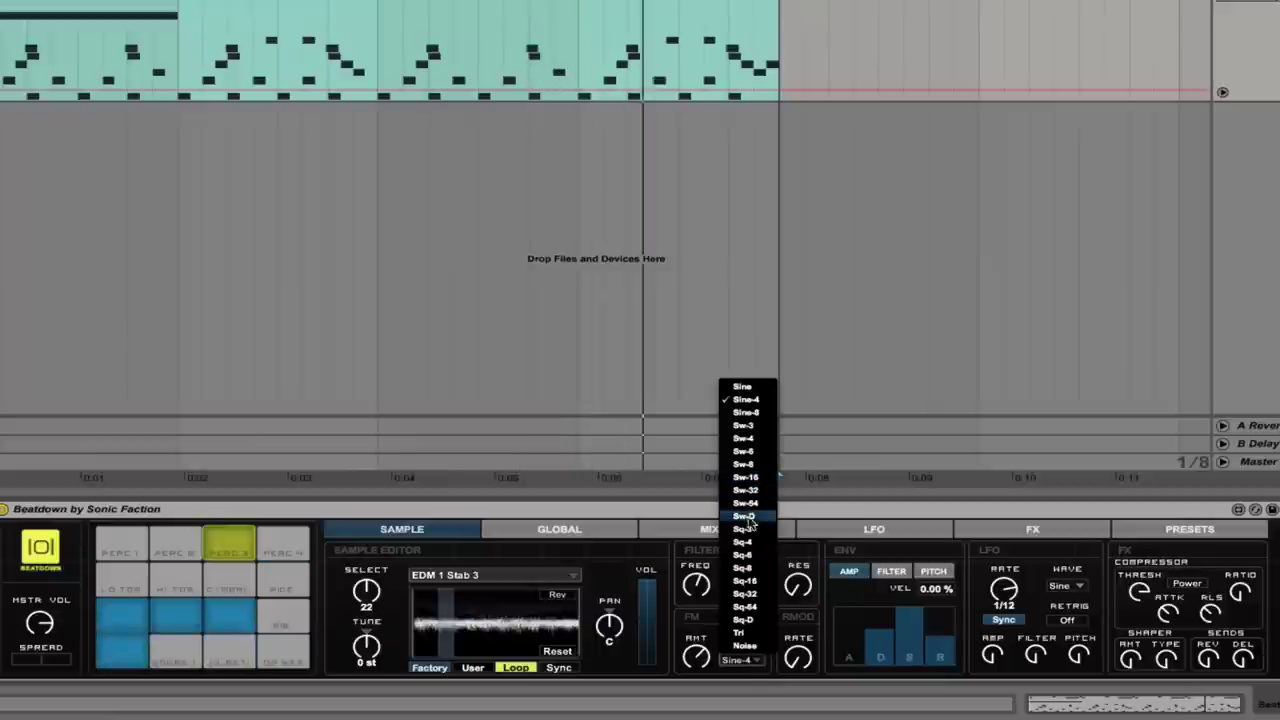
left_click(742, 632)
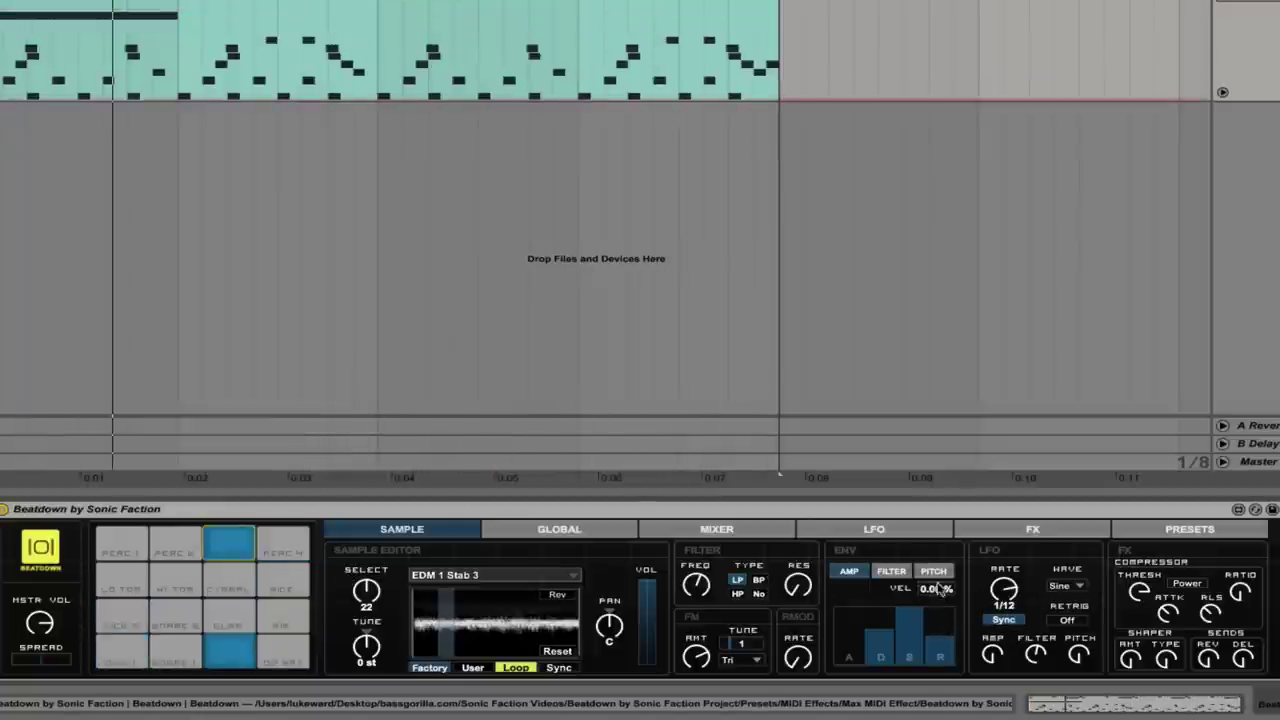
mouse_move(937, 588)
left_mouse_down()
mouse_move(937, 540)
mouse_move(937, 600)
mouse_move(937, 580)
left_mouse_up()
left_click(892, 573)
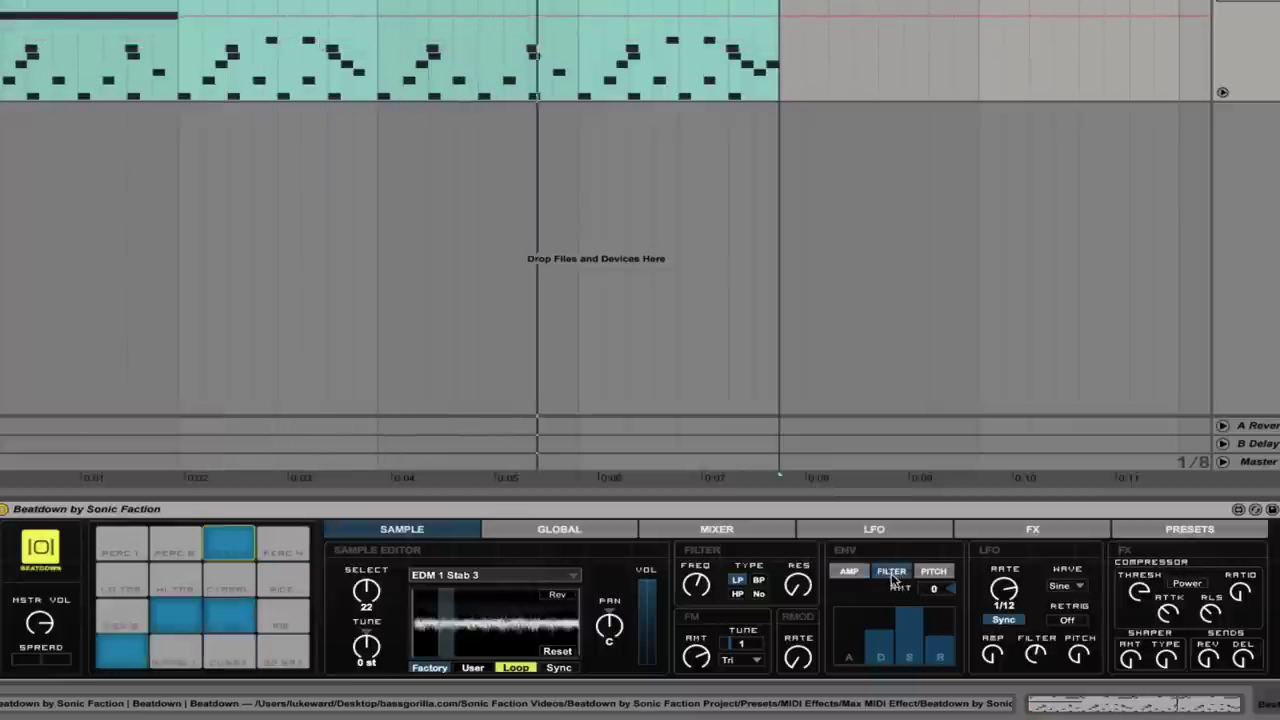
left_click_drag(933, 588, 933, 548)
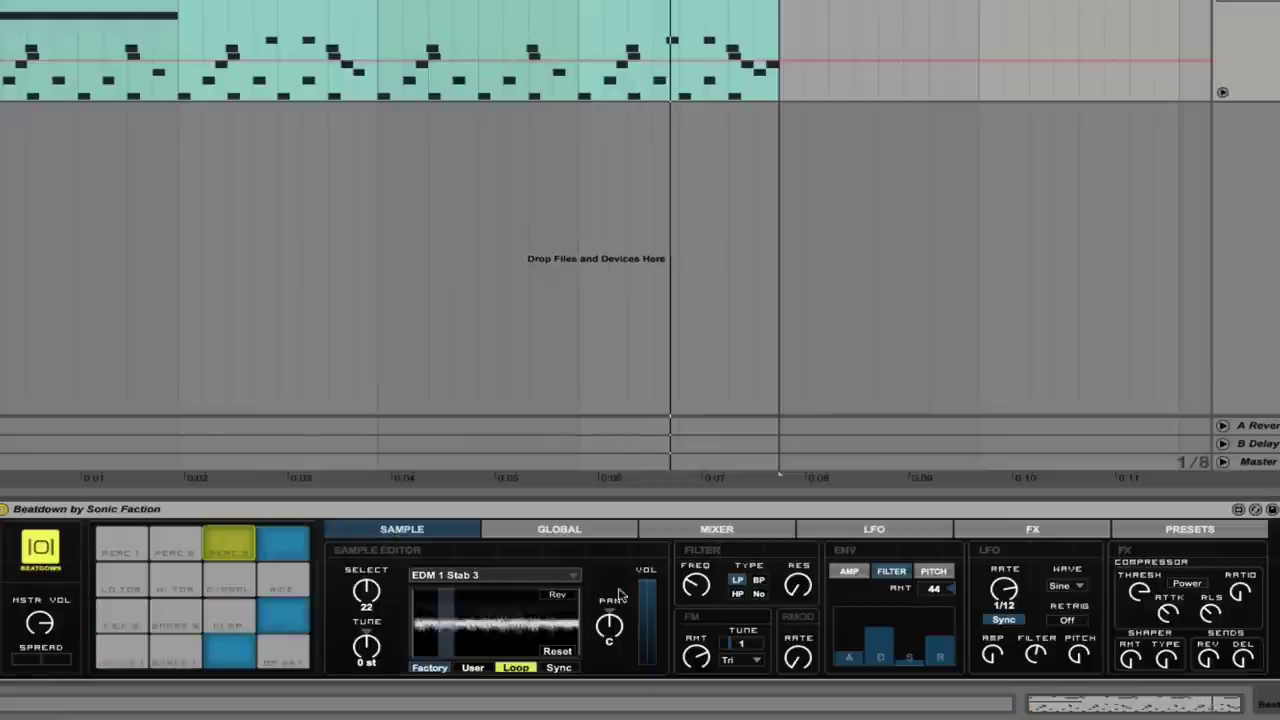
Step: Show Beatdown's Mixer page with send and pan controls for all 16 pads
left_click(700, 533)
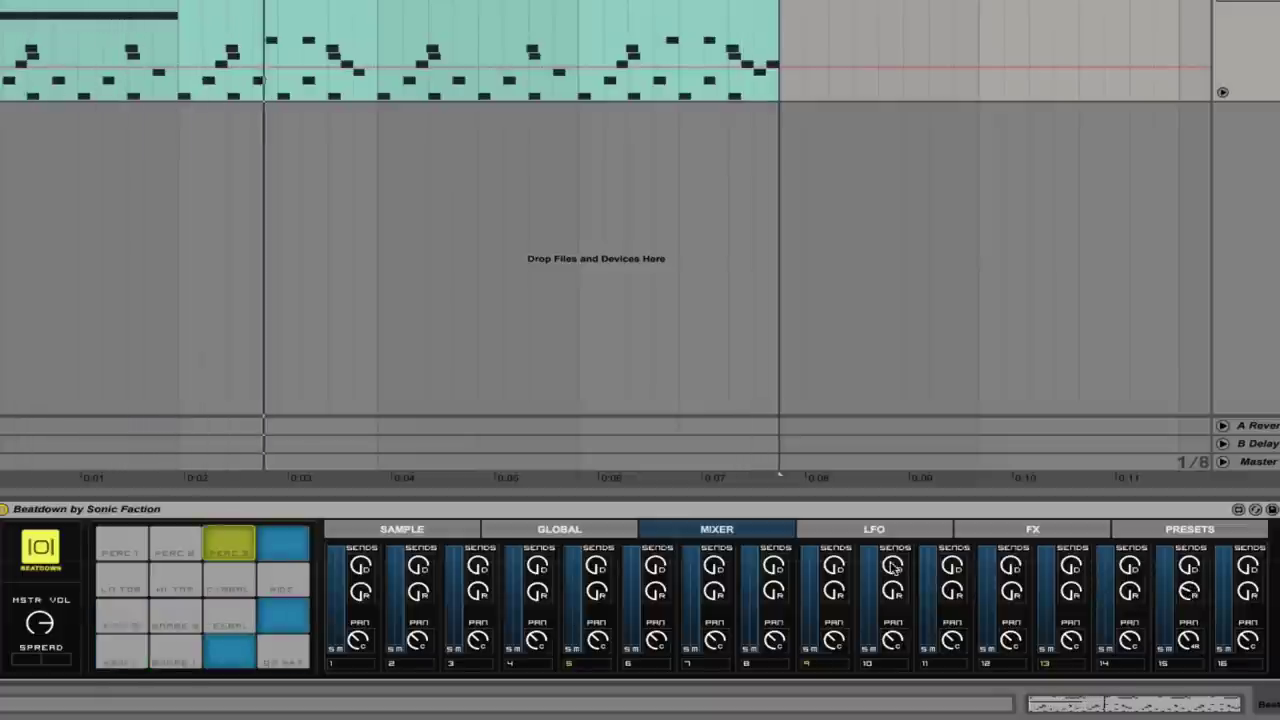
Step: Set LFO 1's modulation target to C15 Loop End
left_click(865, 532)
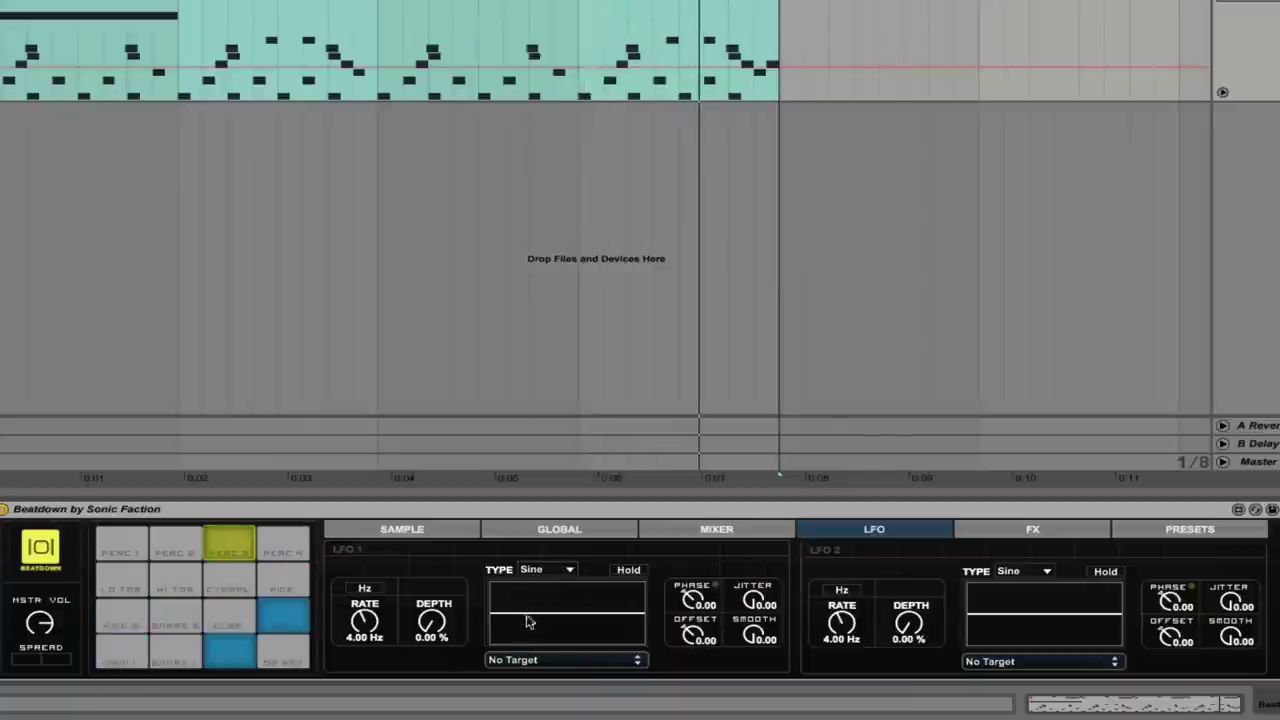
left_click(545, 660)
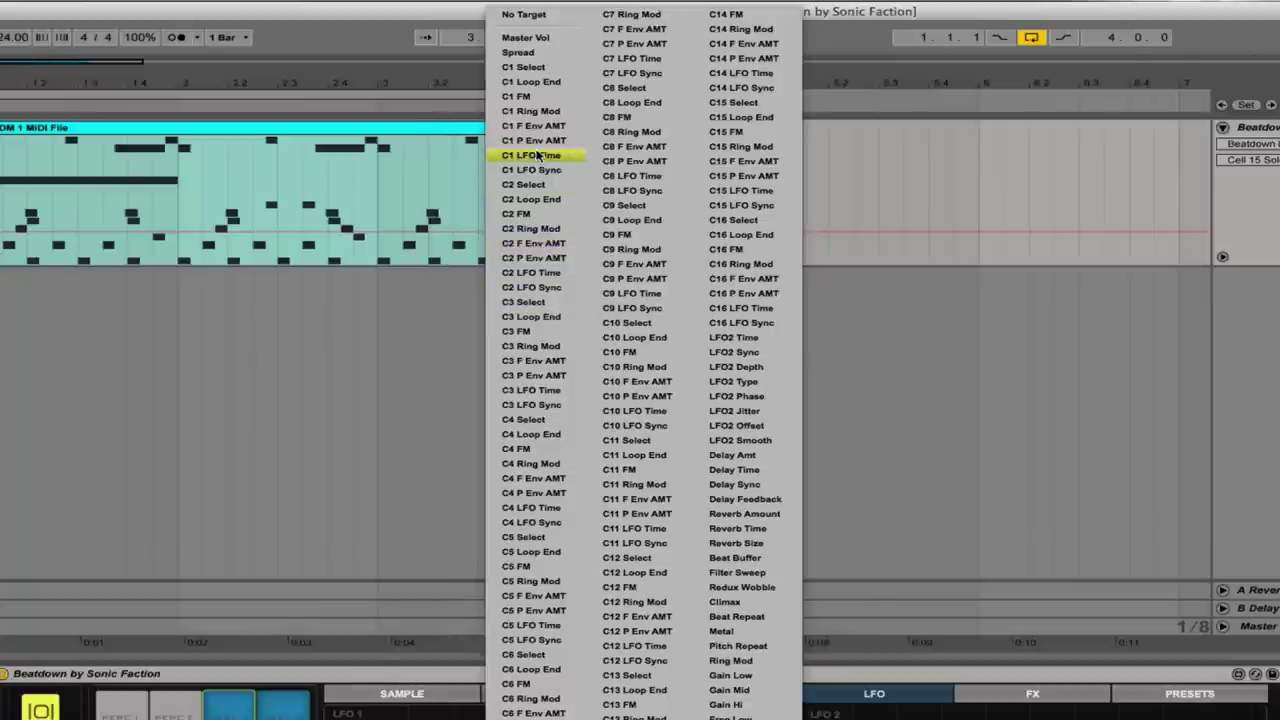
left_click(536, 82)
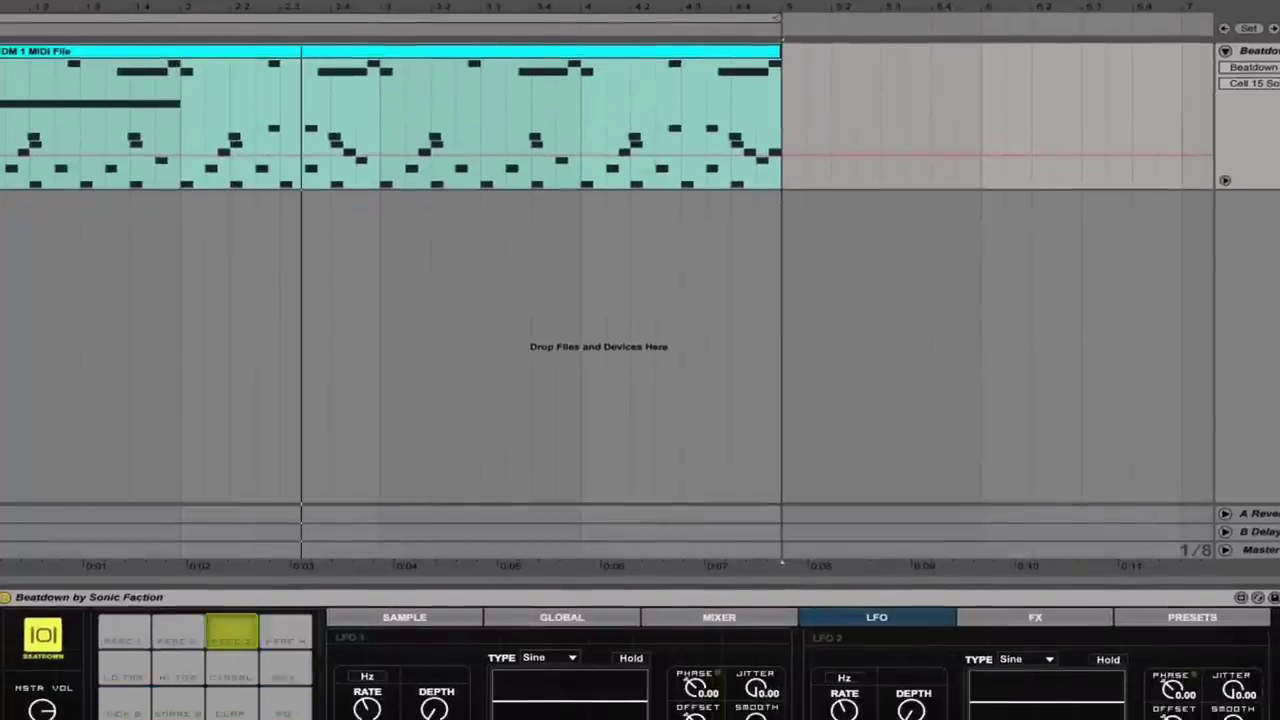
left_click(532, 584)
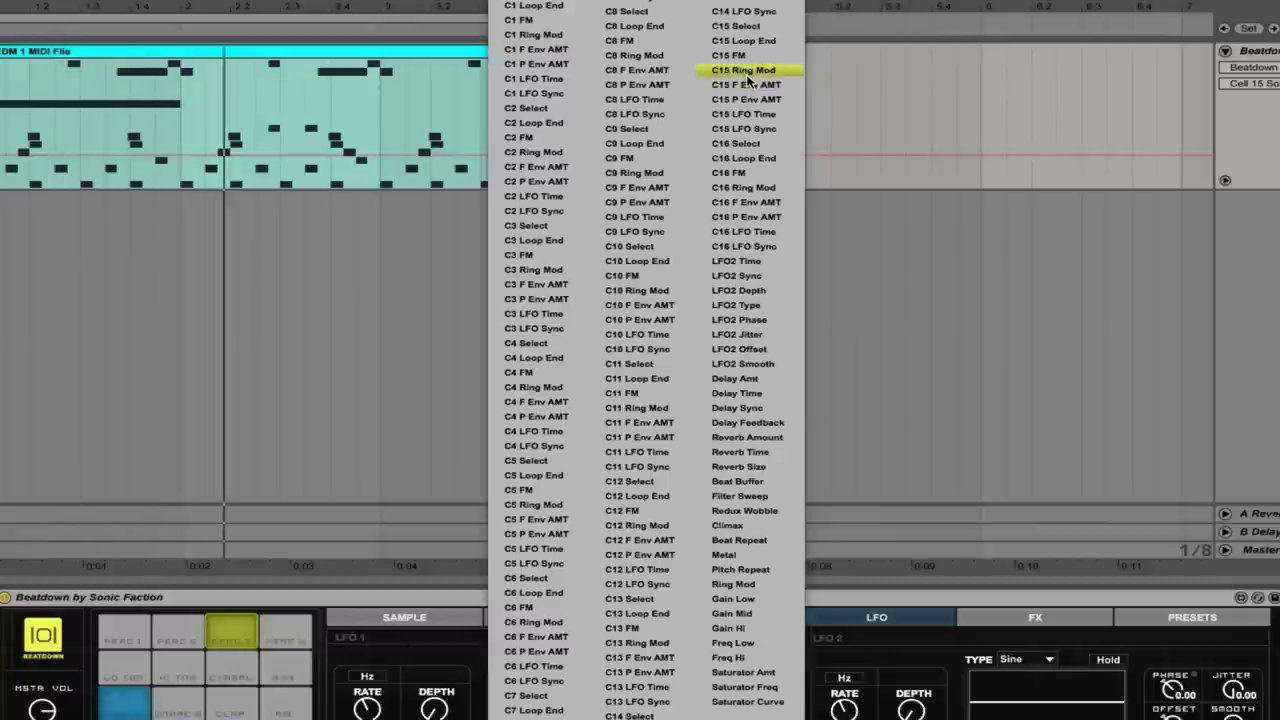
left_click(750, 41)
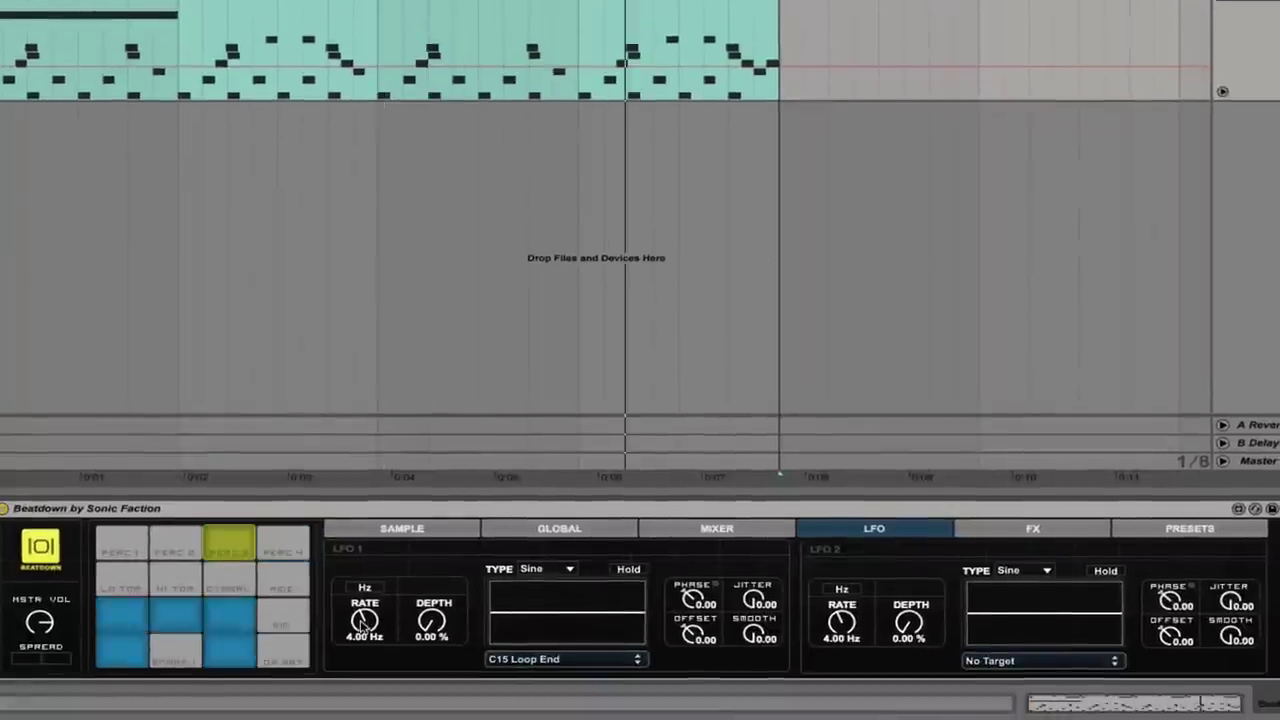
Step: Set LFO 1 rate to 0.01 Hz and depth to 73.2 %, then return to the sample page
mouse_move(366, 590)
left_mouse_down()
mouse_move(366, 545)
mouse_move(366, 575)
left_mouse_up()
left_click_drag(365, 620, 365, 670)
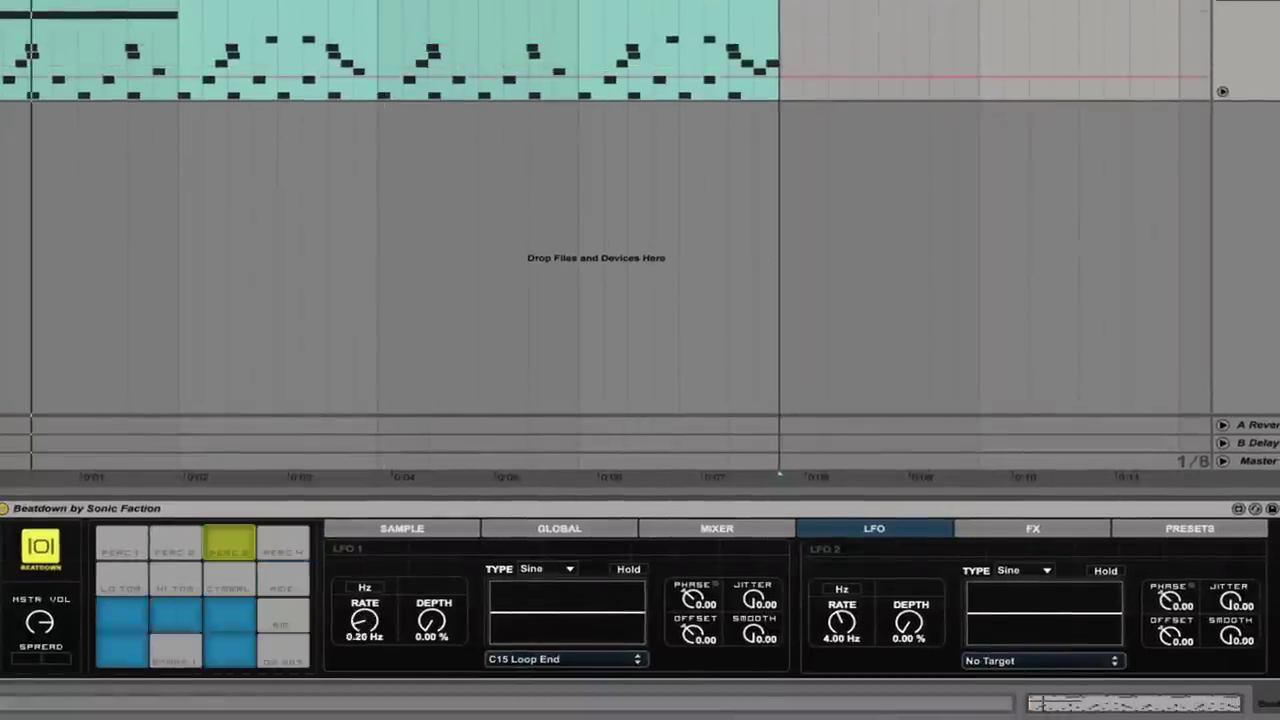
mouse_move(432, 622)
left_mouse_down()
mouse_move(432, 590)
mouse_move(432, 615)
left_mouse_up()
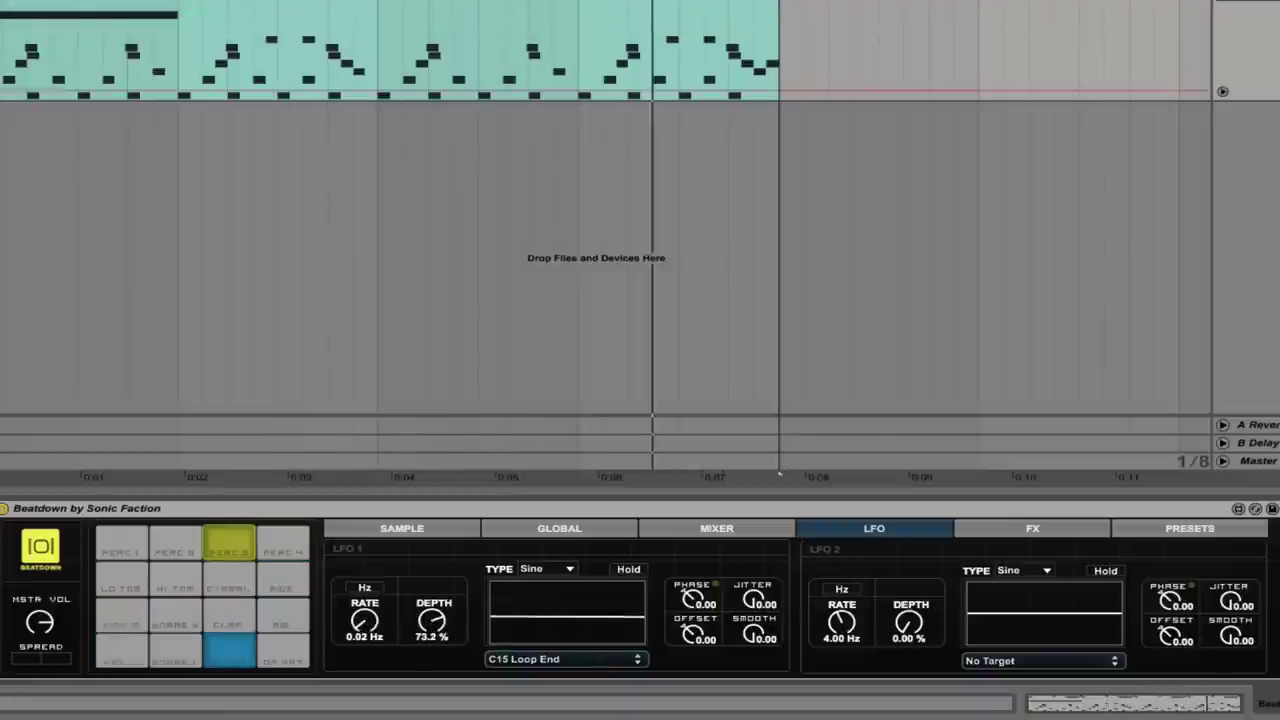
left_click_drag(365, 622, 365, 632)
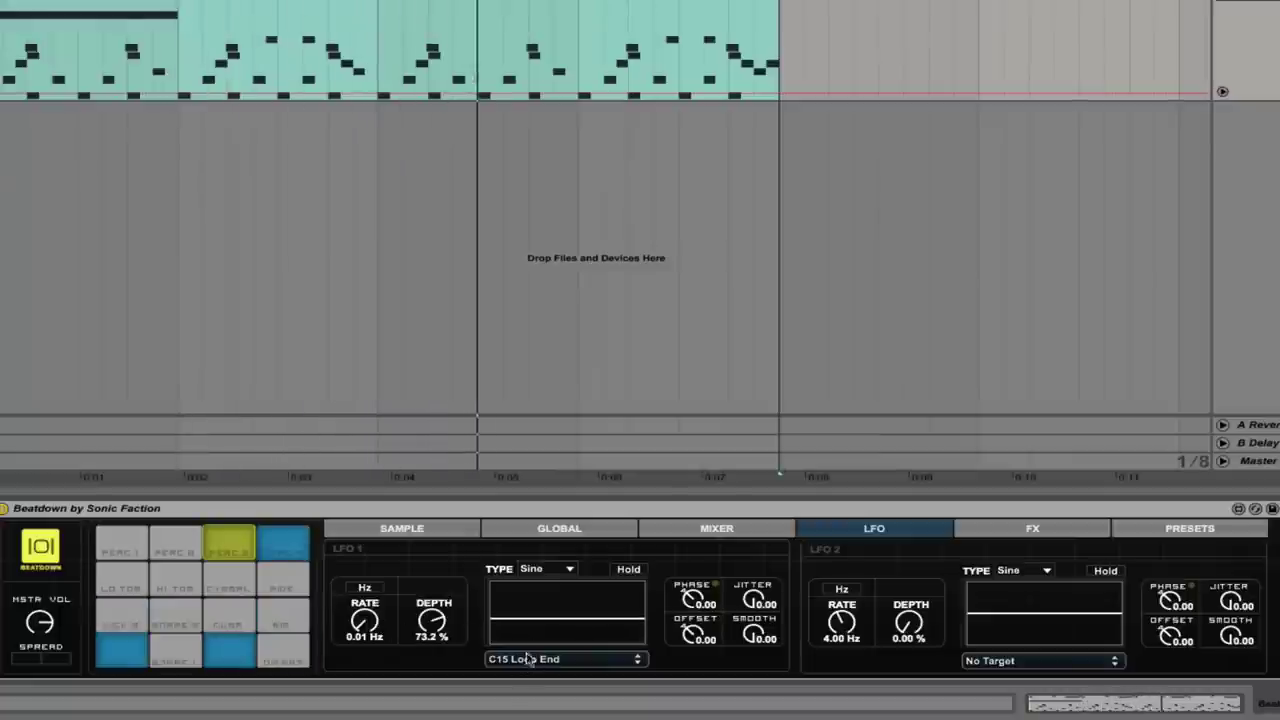
left_click(395, 530)
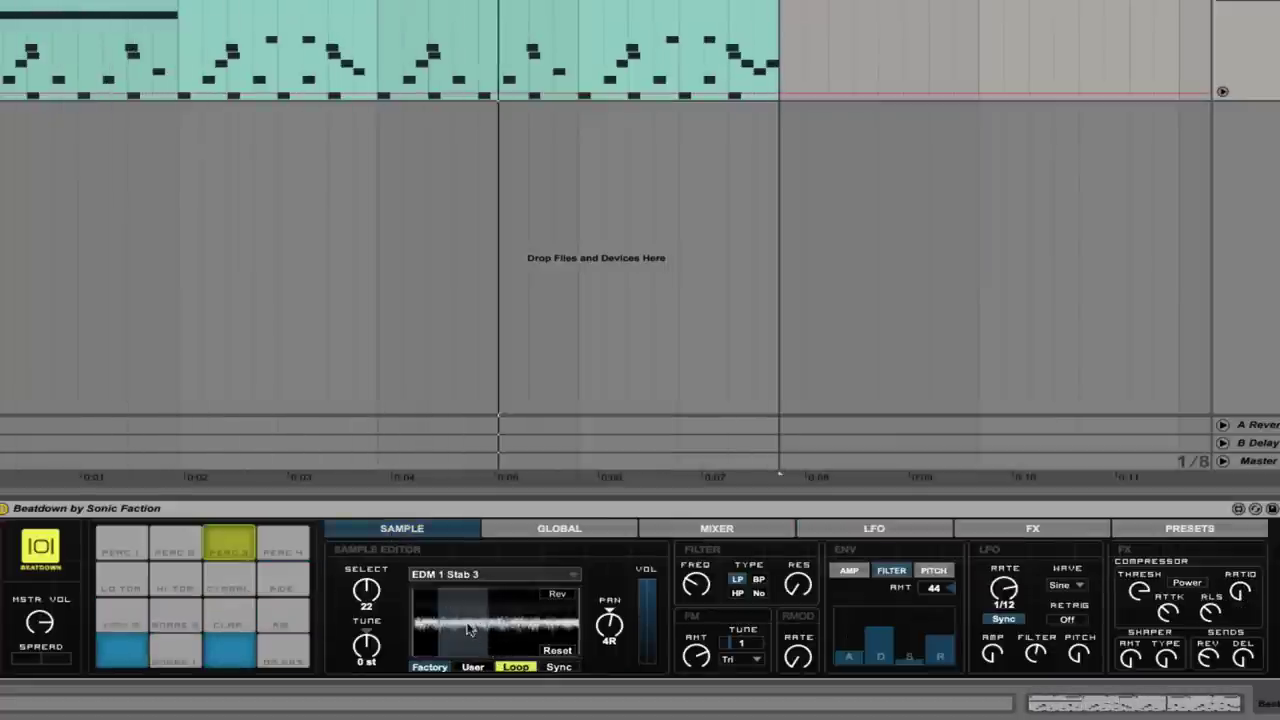
Step: Speed LFO 1 up to 0.40 Hz and check the sample page
left_click(842, 536)
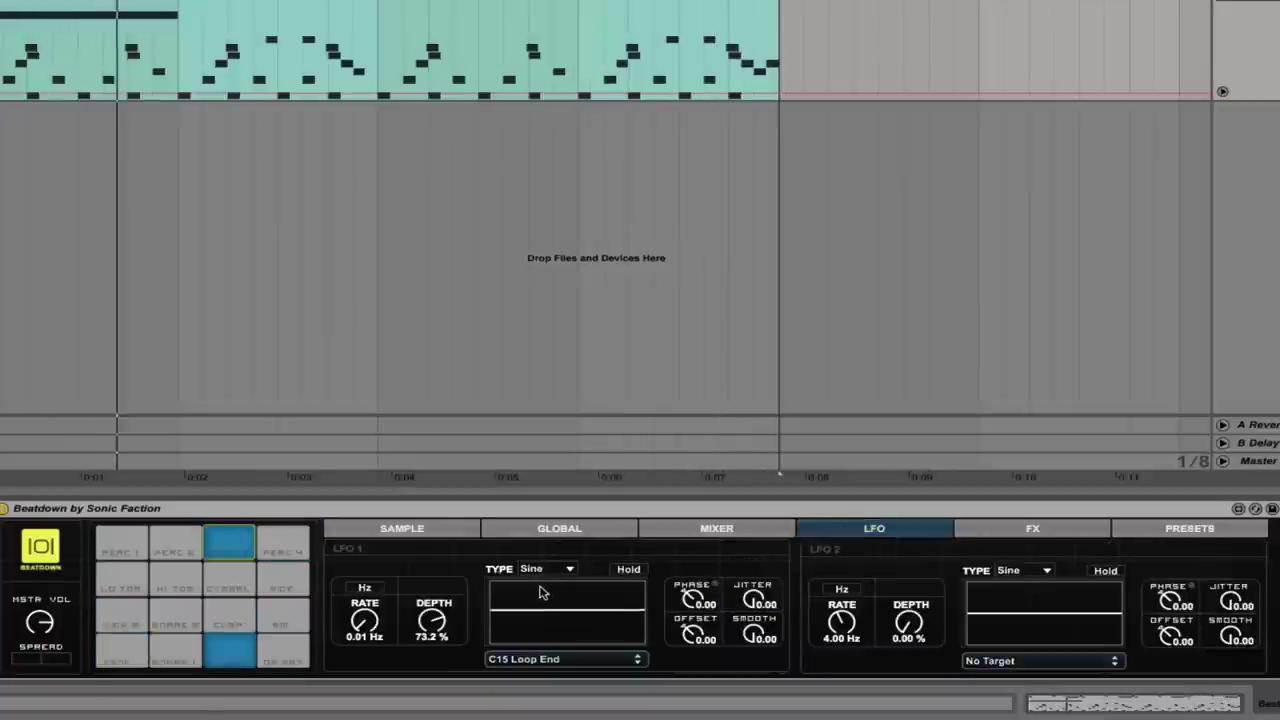
left_click_drag(366, 622, 366, 600)
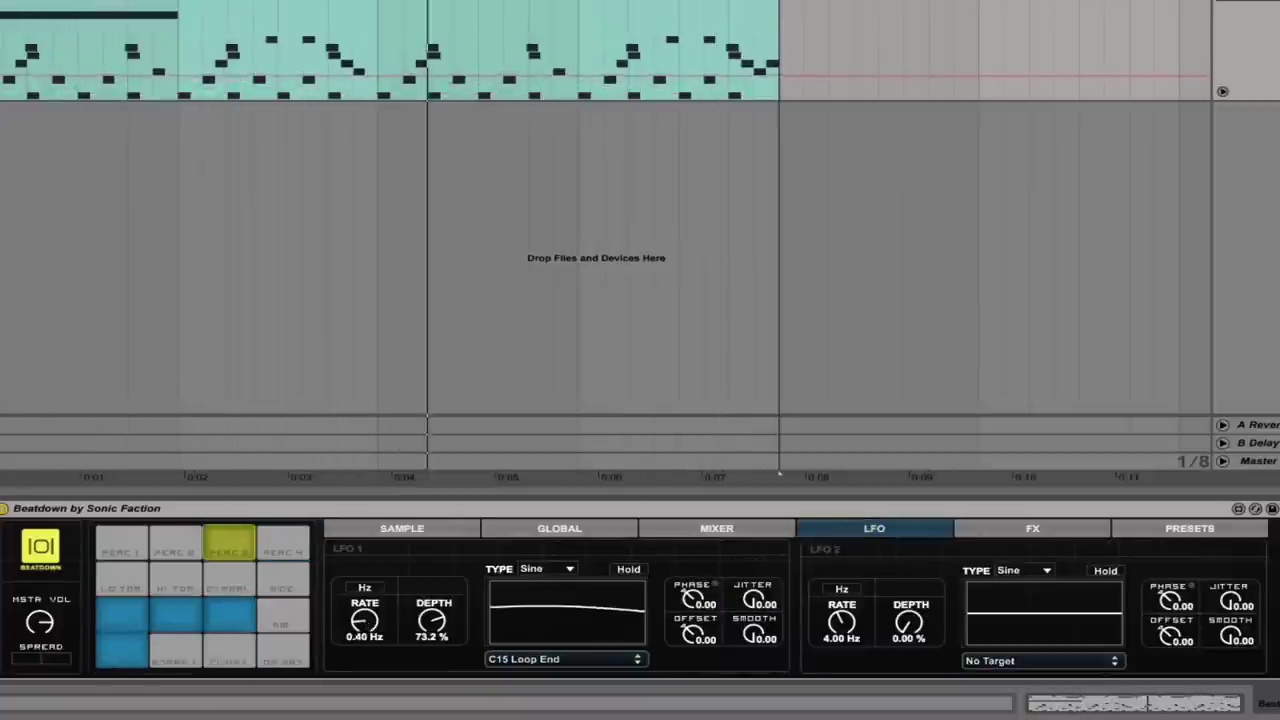
left_click(401, 532)
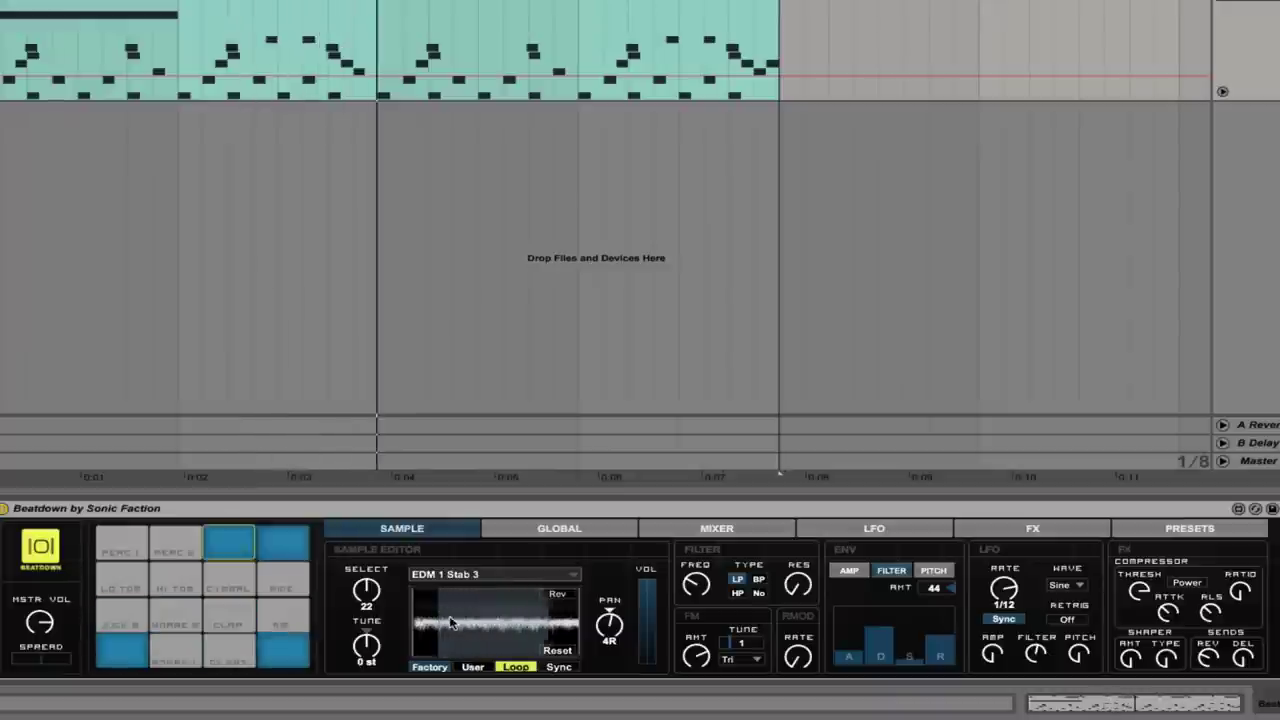
Step: Inspect LFO 2's wave choices, keeping Sine, and open its modulation target list
left_click(856, 530)
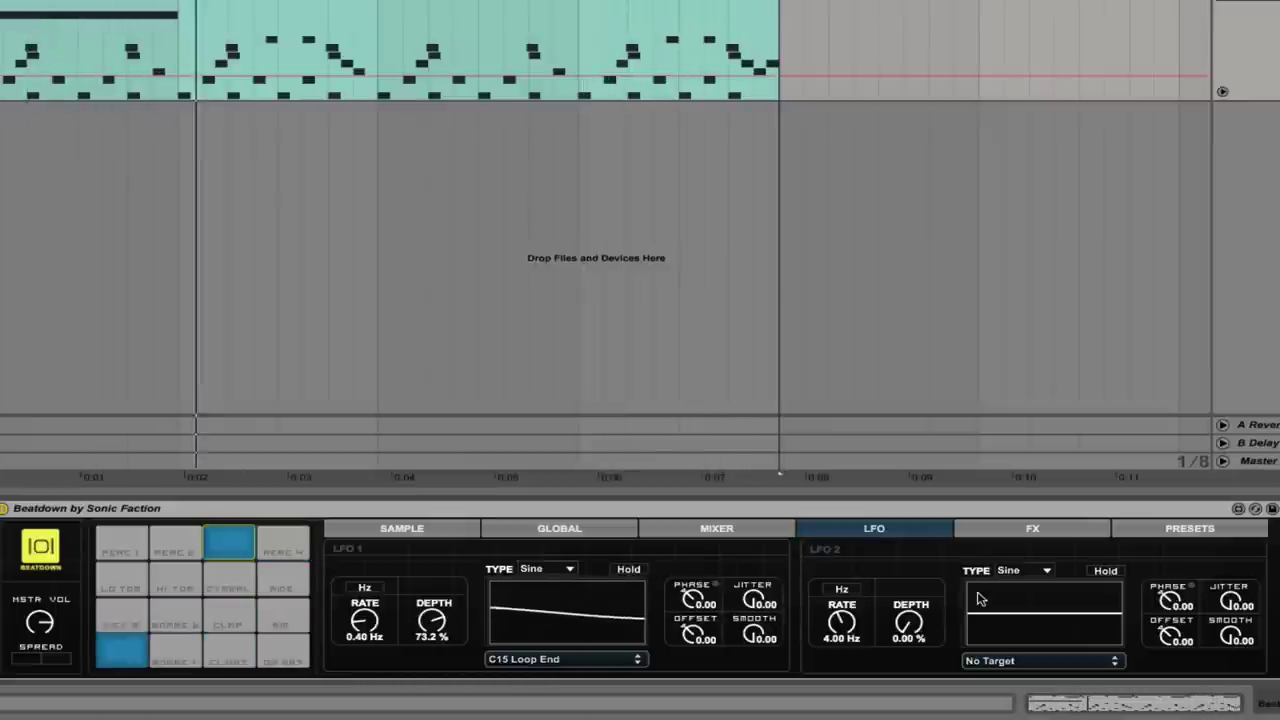
left_click(1045, 572)
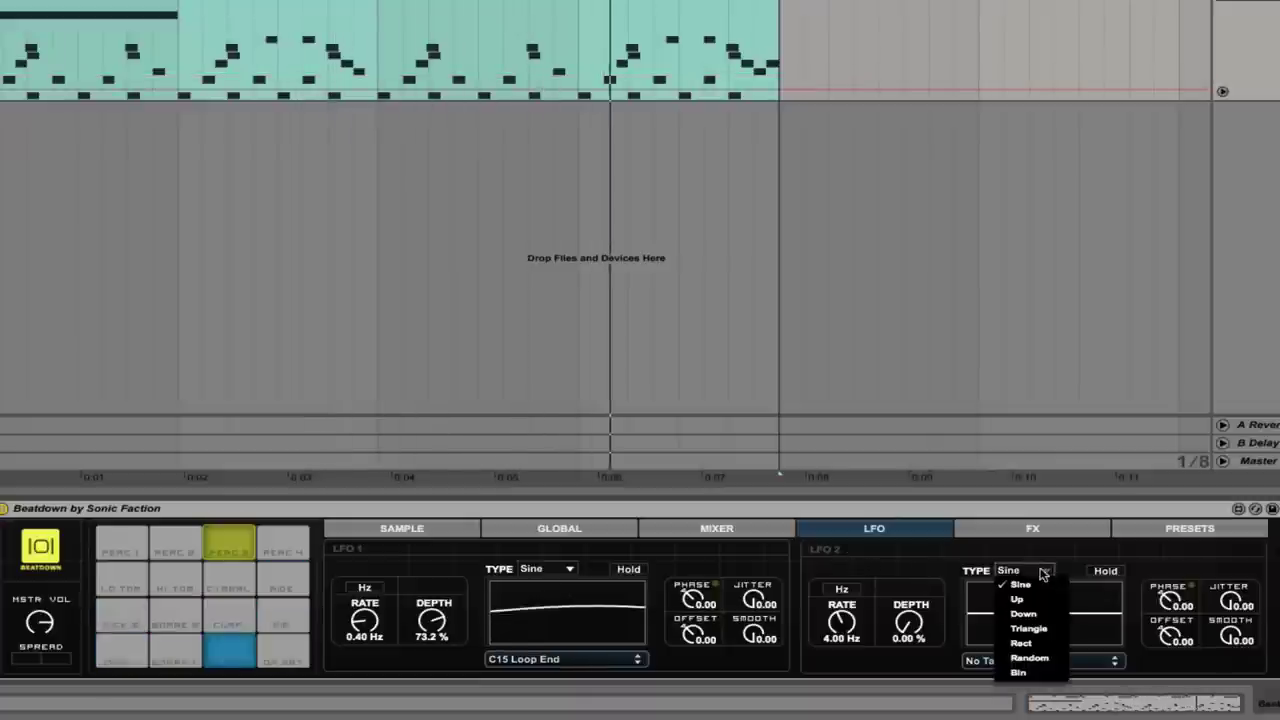
left_click(1045, 572)
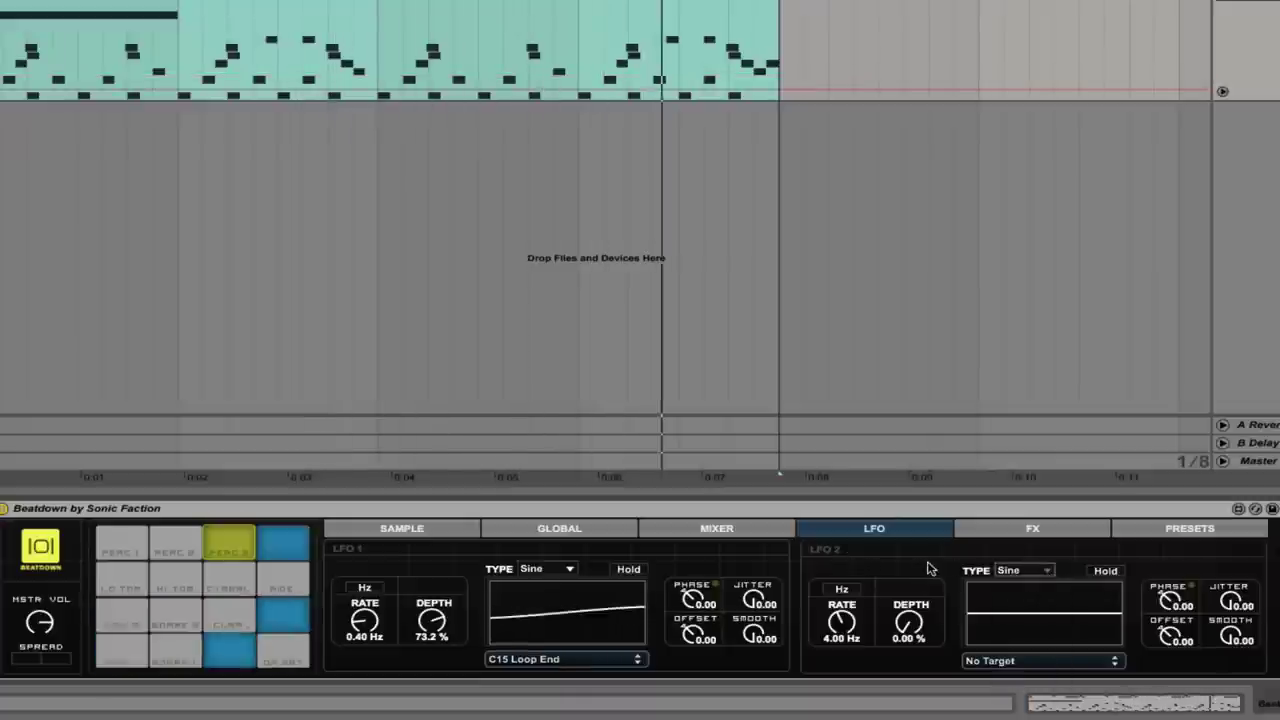
left_click(1037, 664)
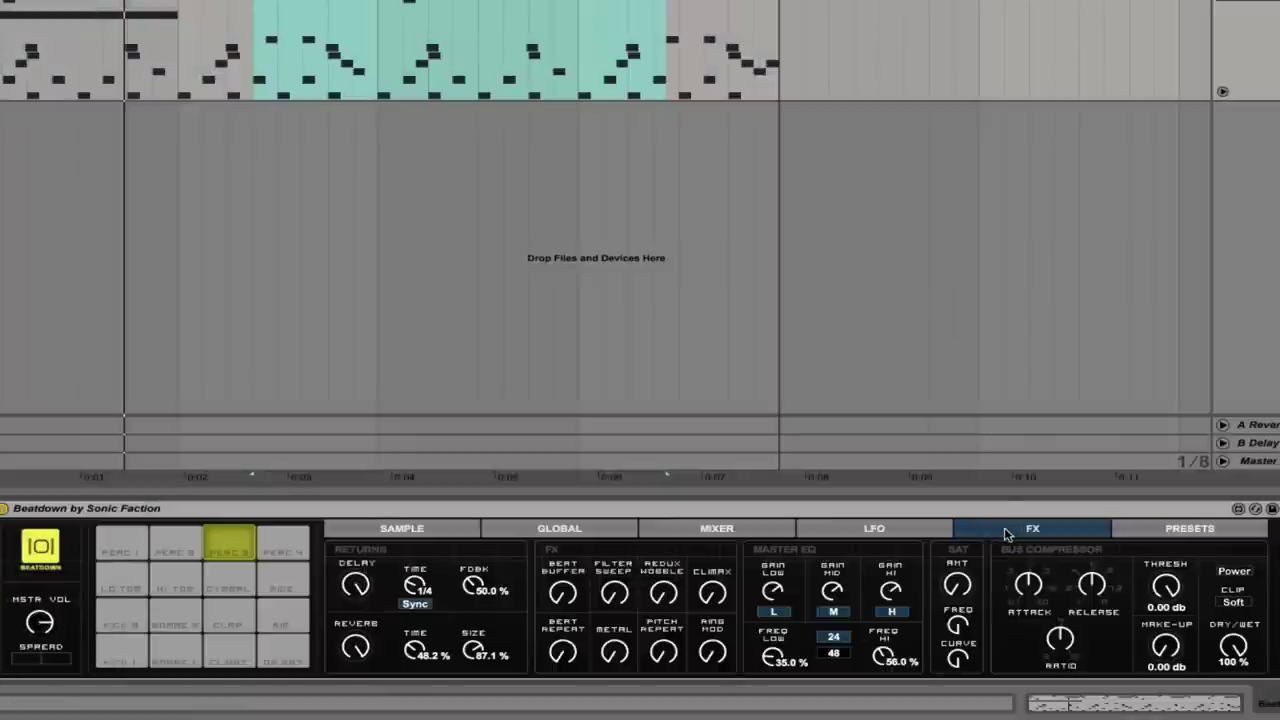
key("shift+Tab")
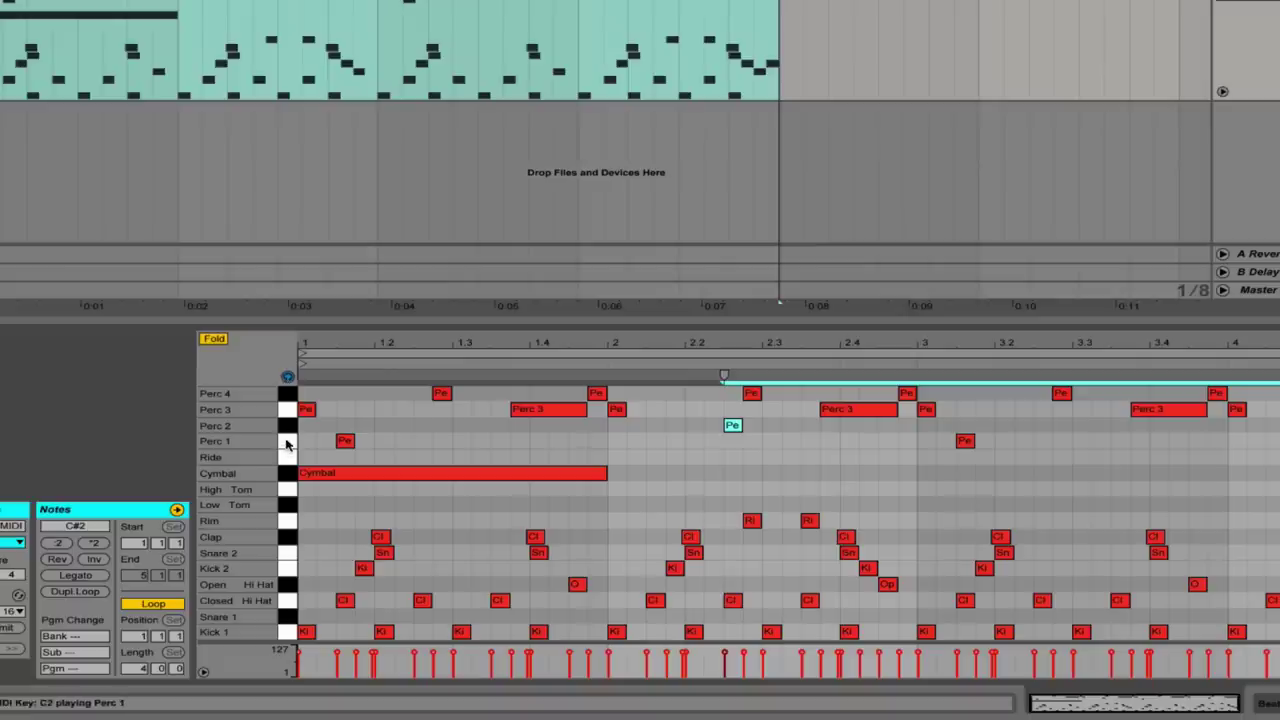
left_click(287, 444)
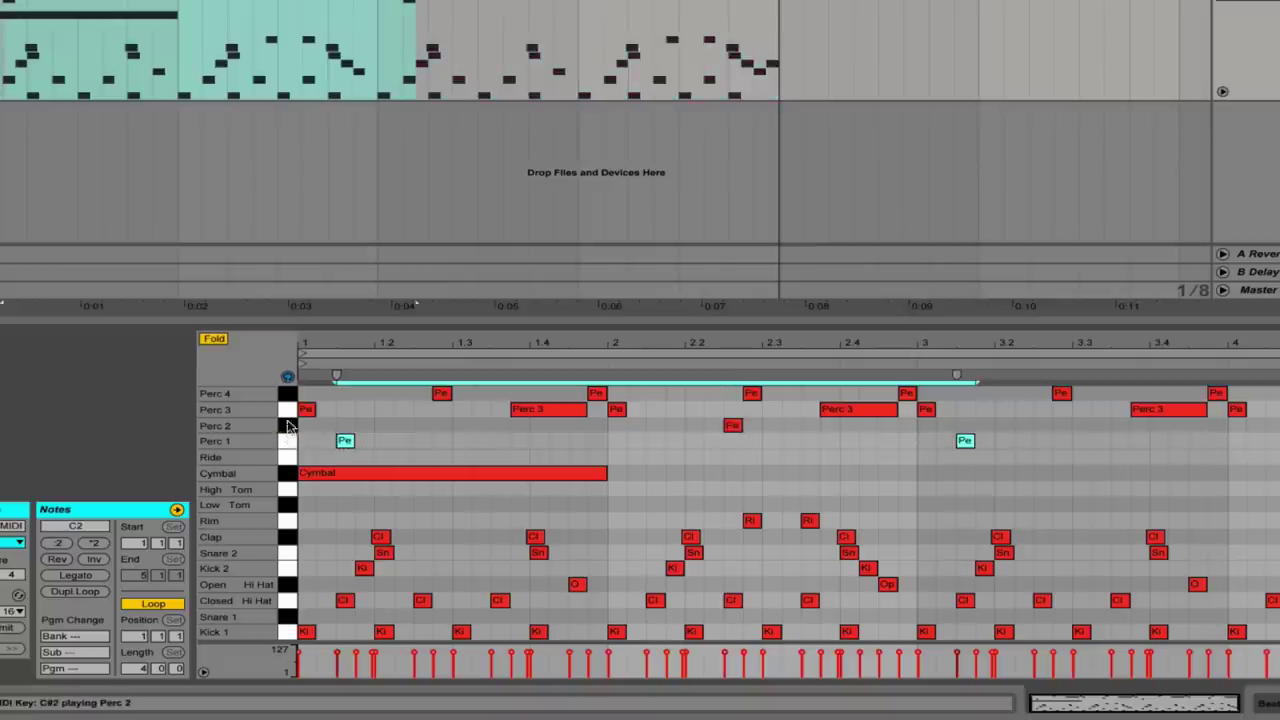
left_click(287, 428)
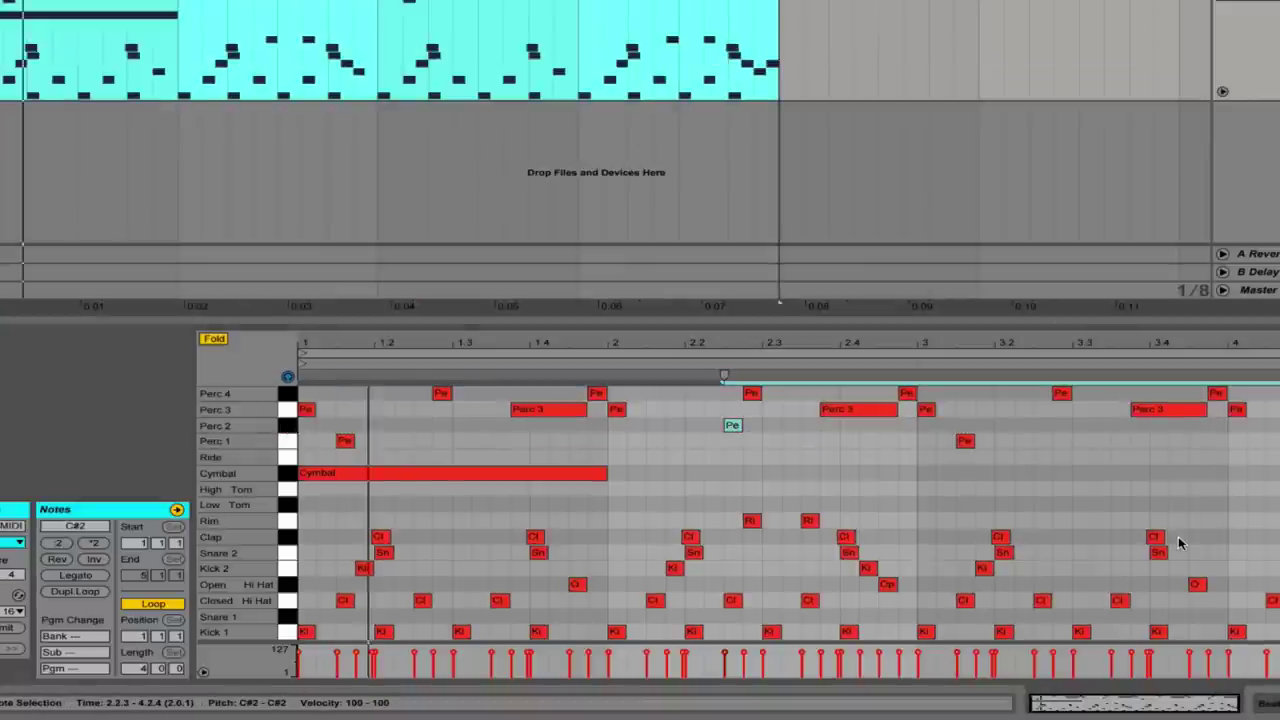
key("shift+Tab")
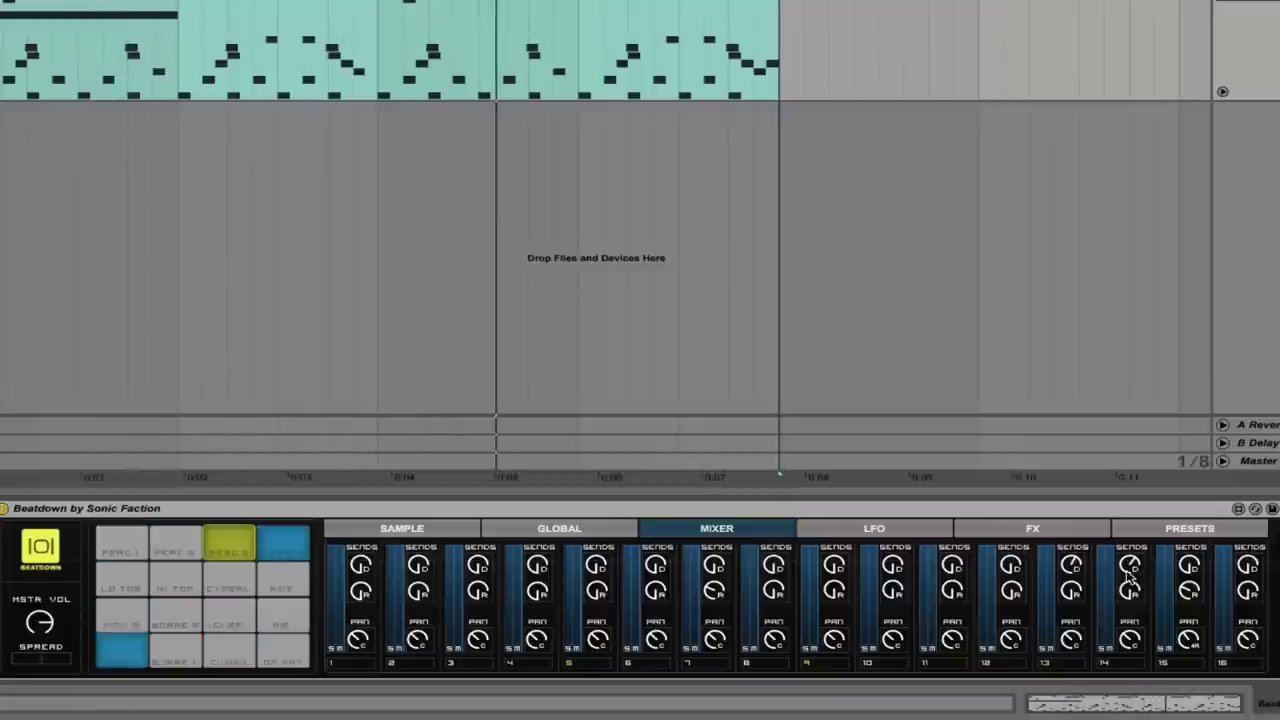
Step: Switch Beatdown to its FX page to reach the delay settings
left_click(1032, 529)
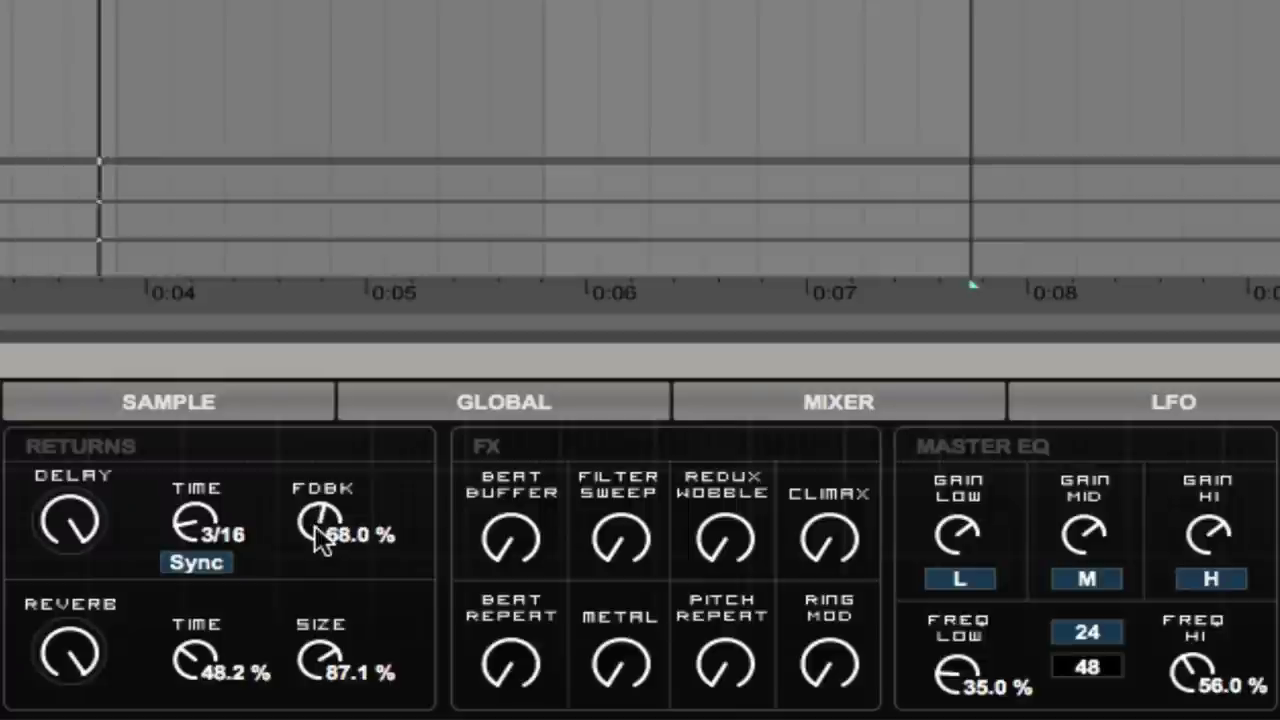
Step: Lower delay feedback to 39.5 %, turn the delay return down, and enlarge reverb size to 89.4 %
left_click_drag(330, 540, 330, 600)
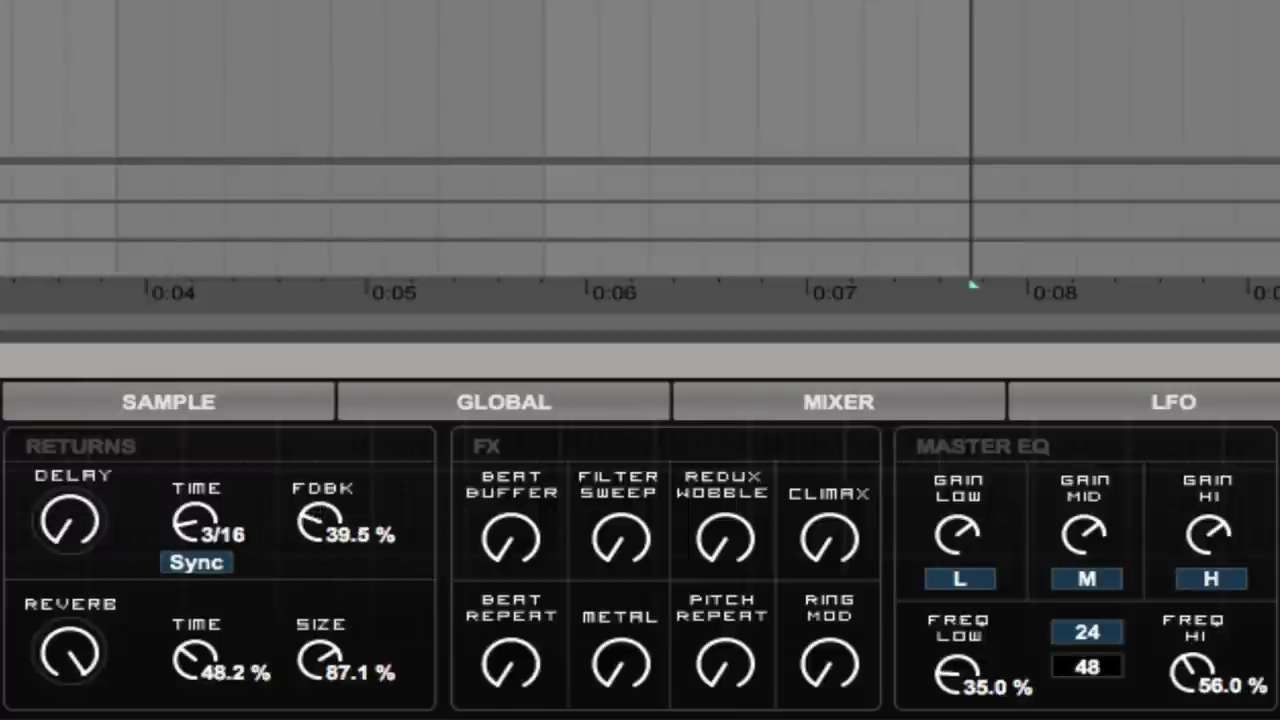
left_click_drag(70, 520, 70, 530)
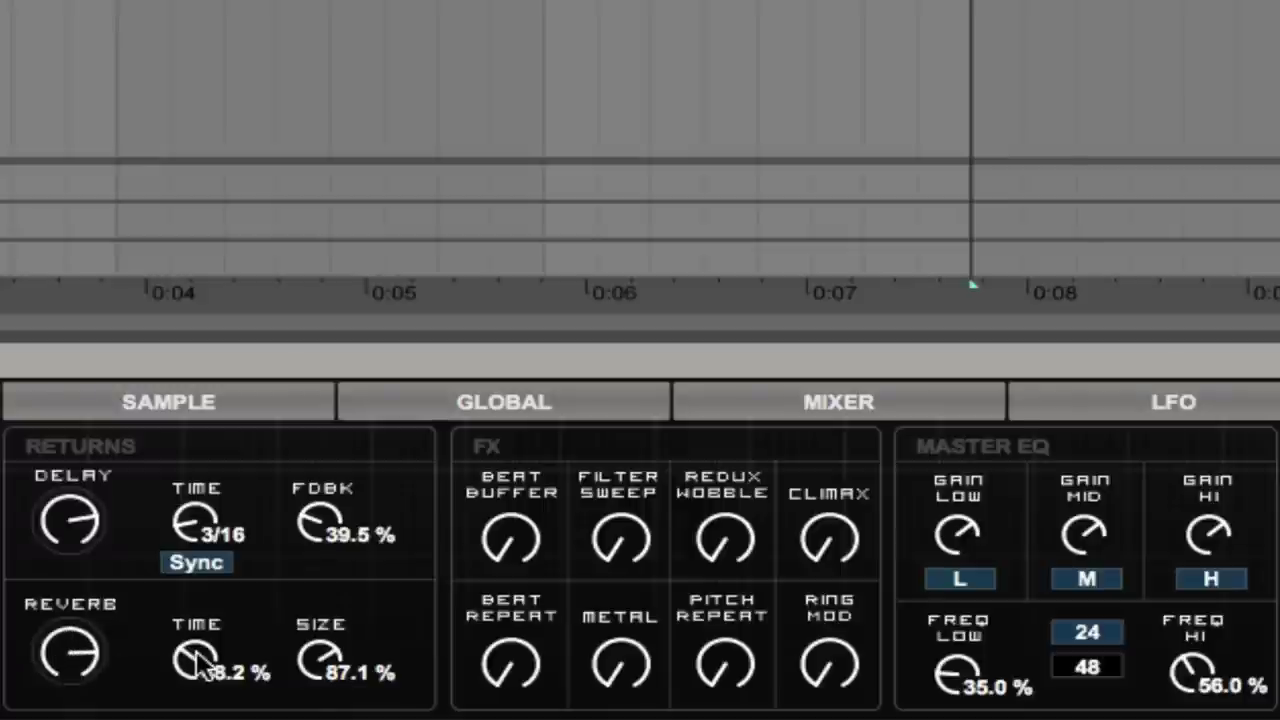
left_click_drag(343, 672, 333, 637)
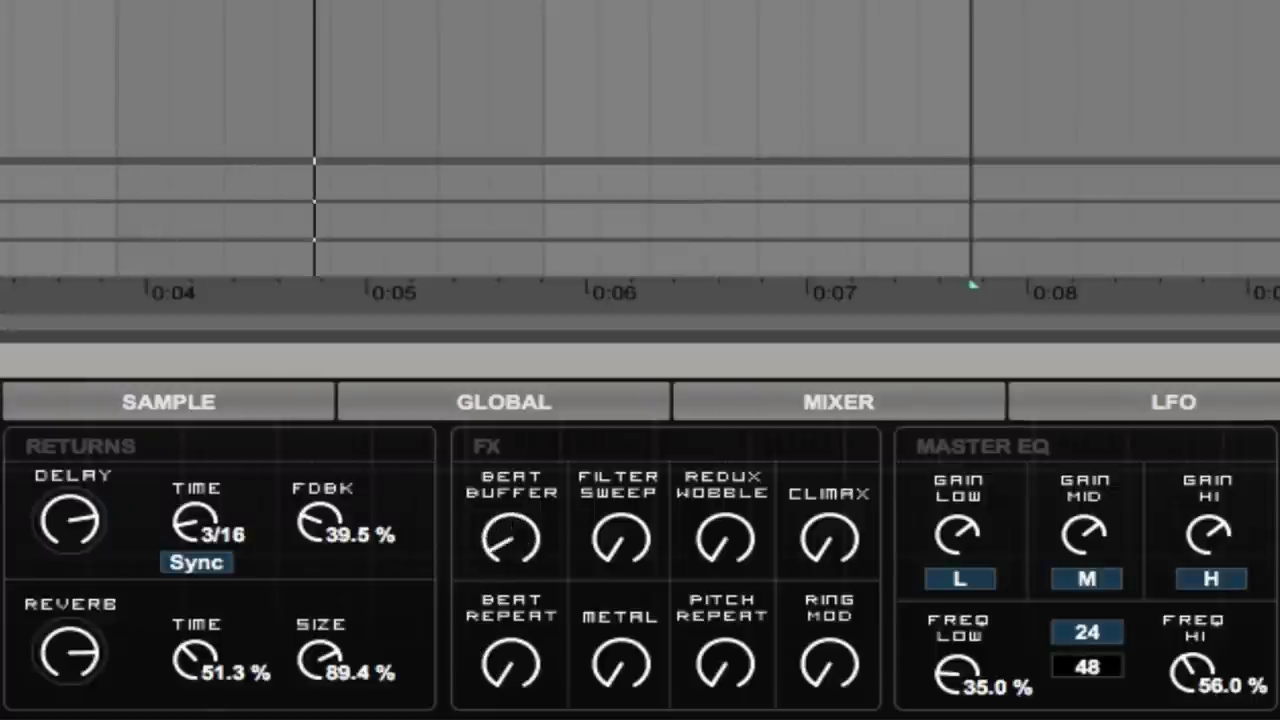
Step: Bring in Beat Buffer, Filter Sweep, Redux Wobble and a little Climax on the FX page
left_click_drag(514, 557, 514, 520)
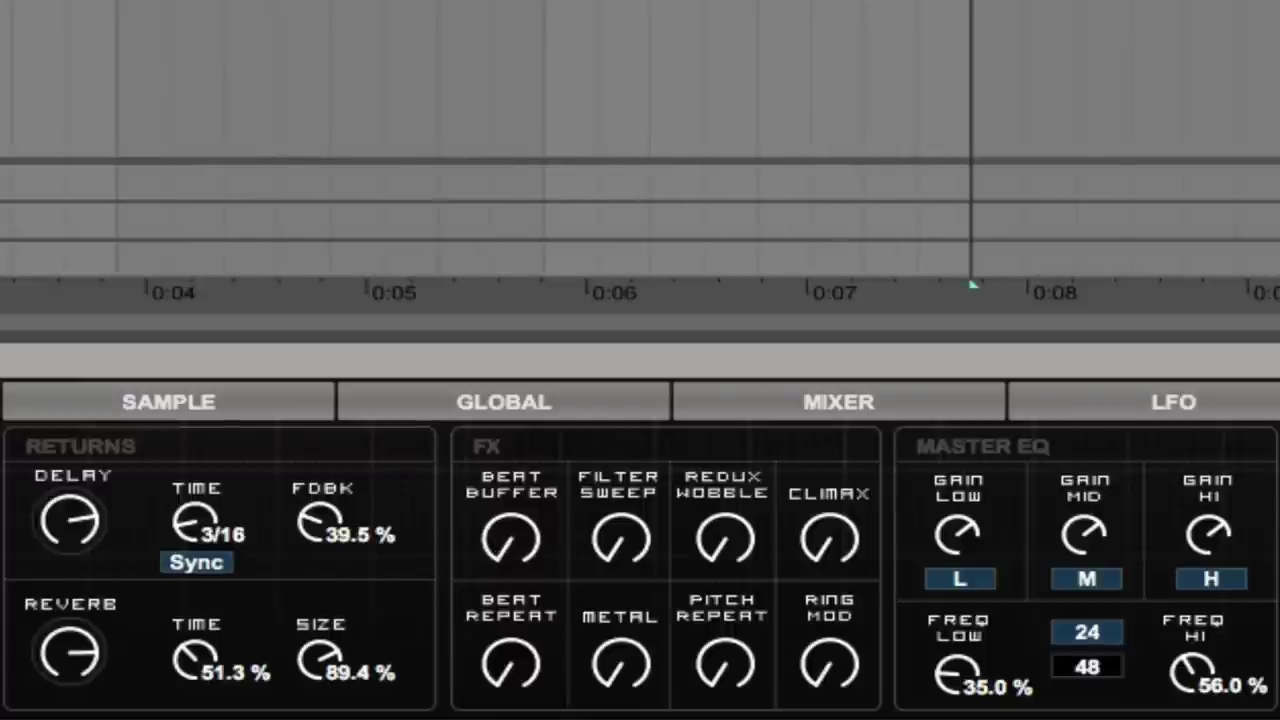
left_click_drag(620, 558, 620, 474)
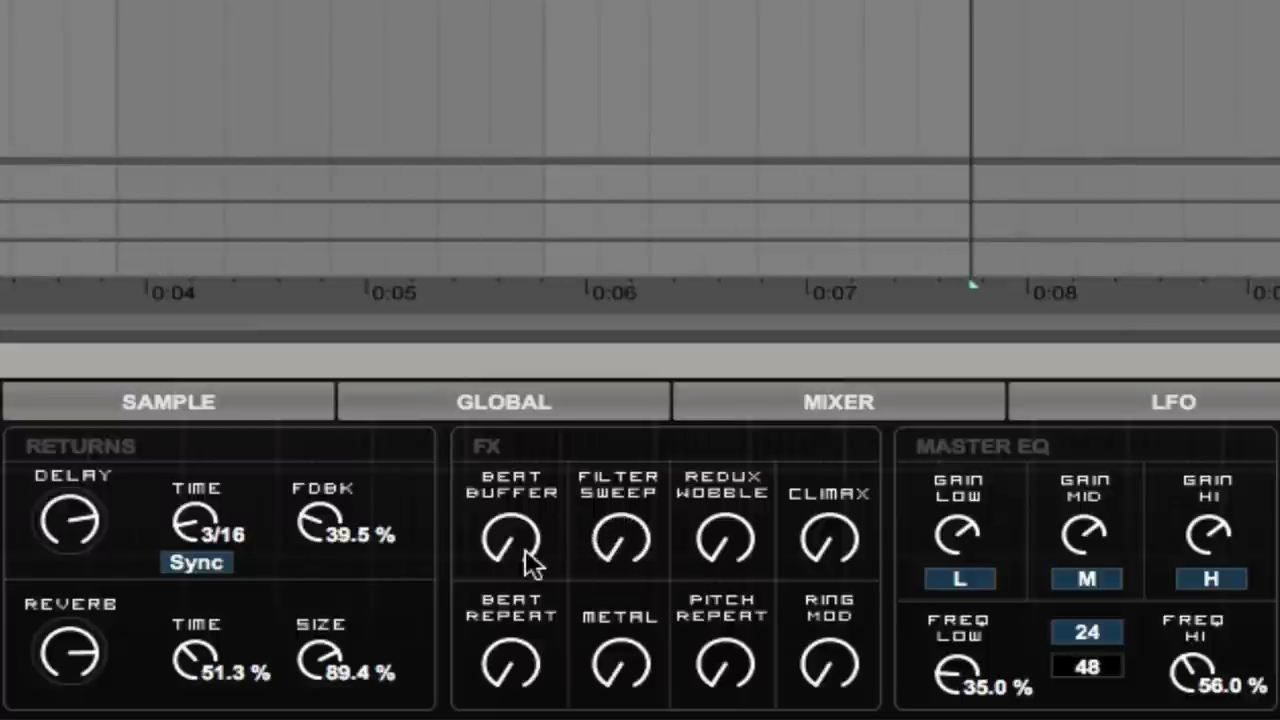
left_click_drag(511, 538, 511, 522)
left_click_drag(708, 560, 708, 490)
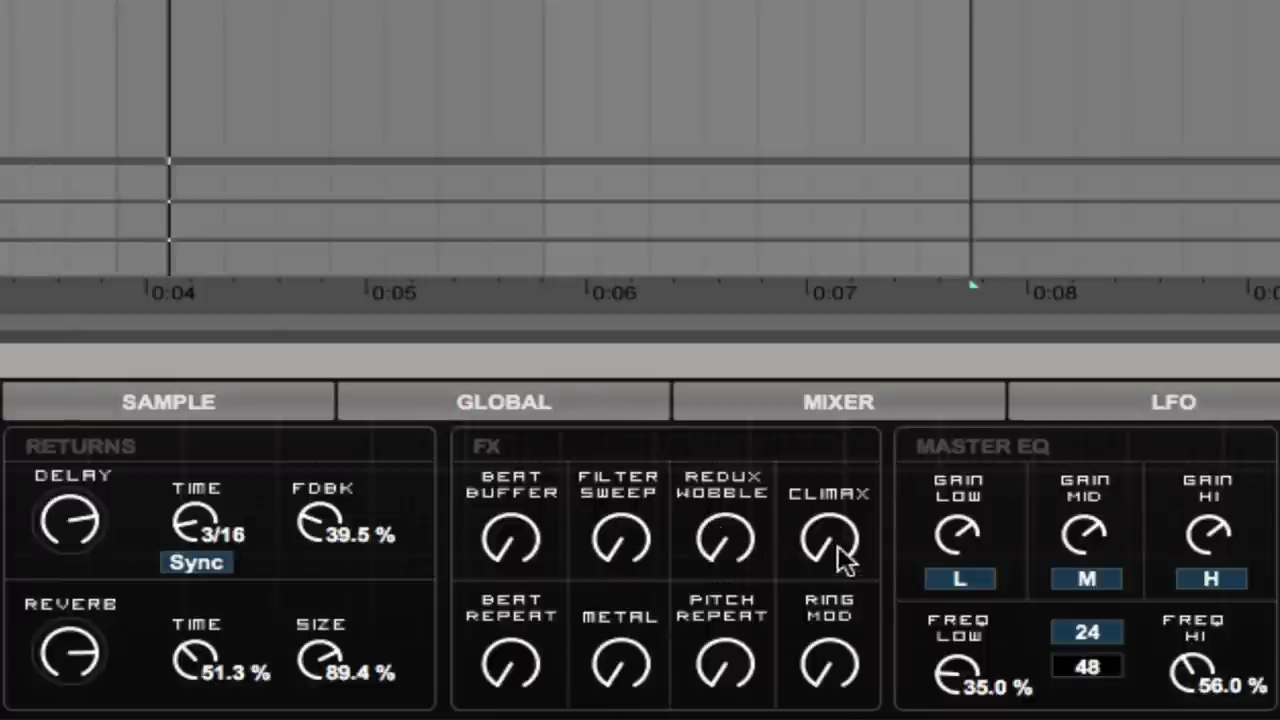
left_click_drag(849, 557, 849, 524)
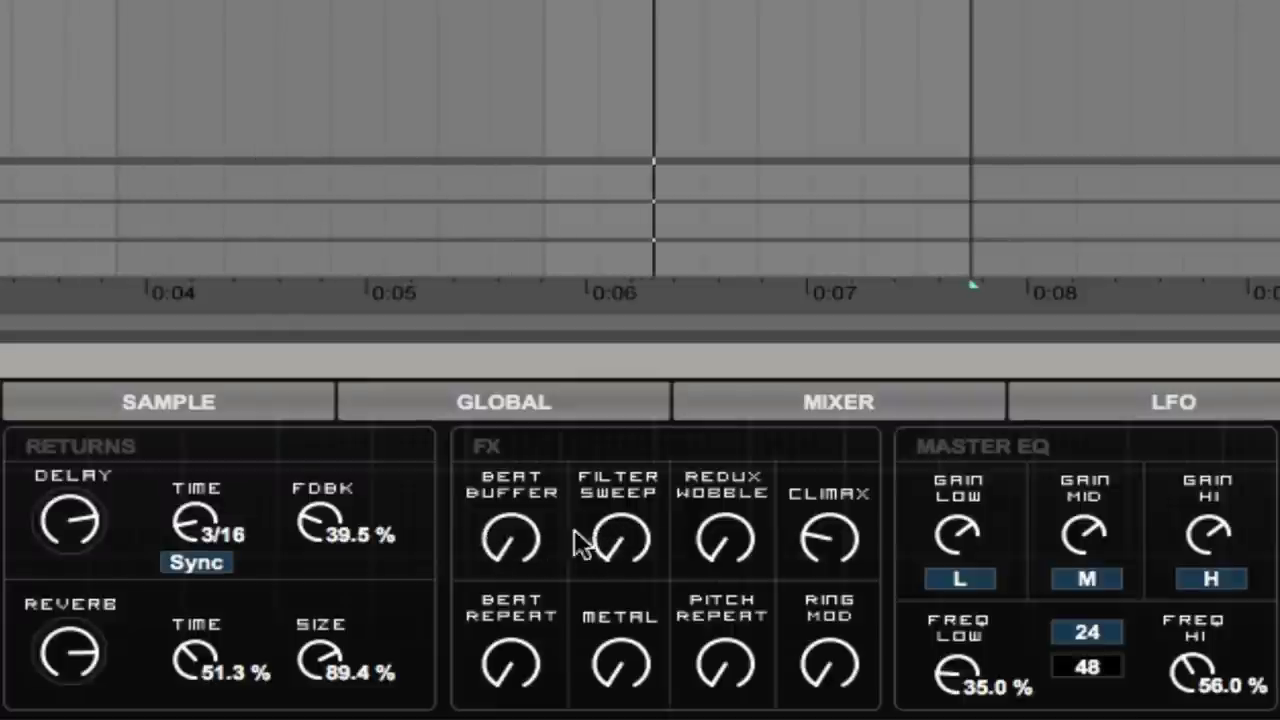
mouse_move(720, 537)
left_mouse_down()
mouse_move(720, 500)
mouse_move(720, 545)
left_mouse_up()
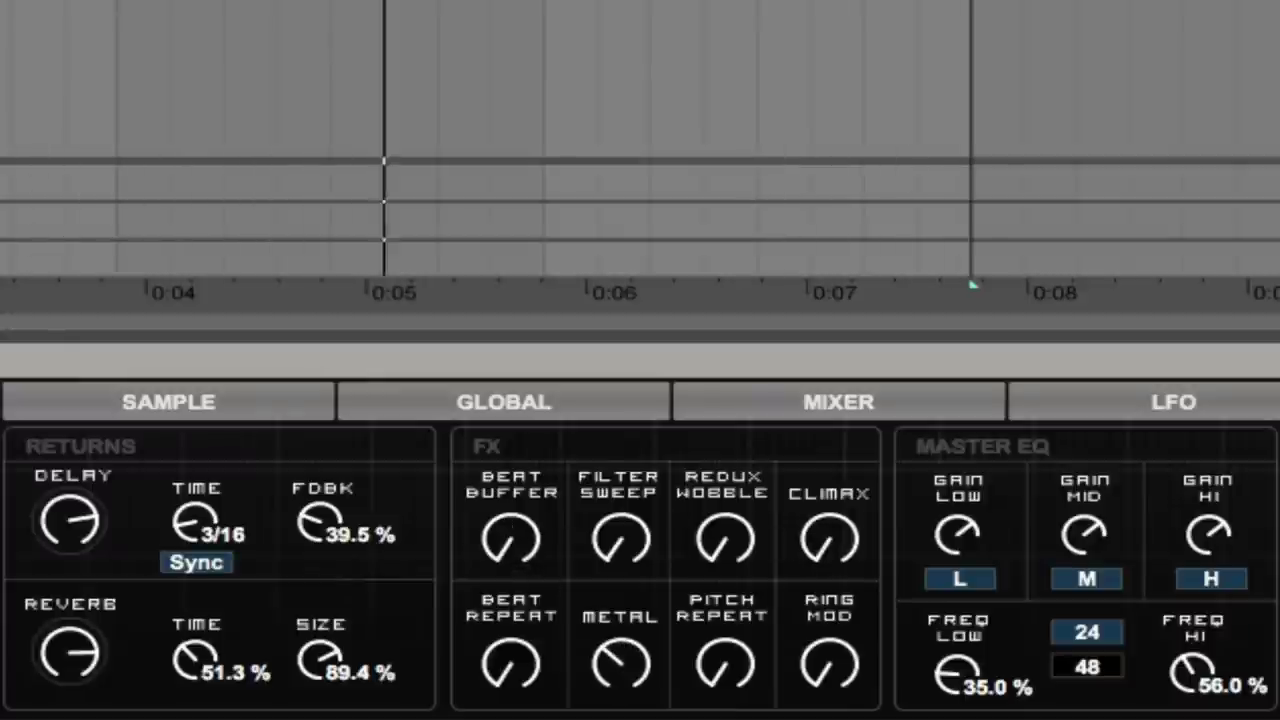
Step: Raise Redux Wobble further, try Metal amounts, then reset Metal and turn up Pitch Repeat
left_click_drag(686, 549, 686, 520)
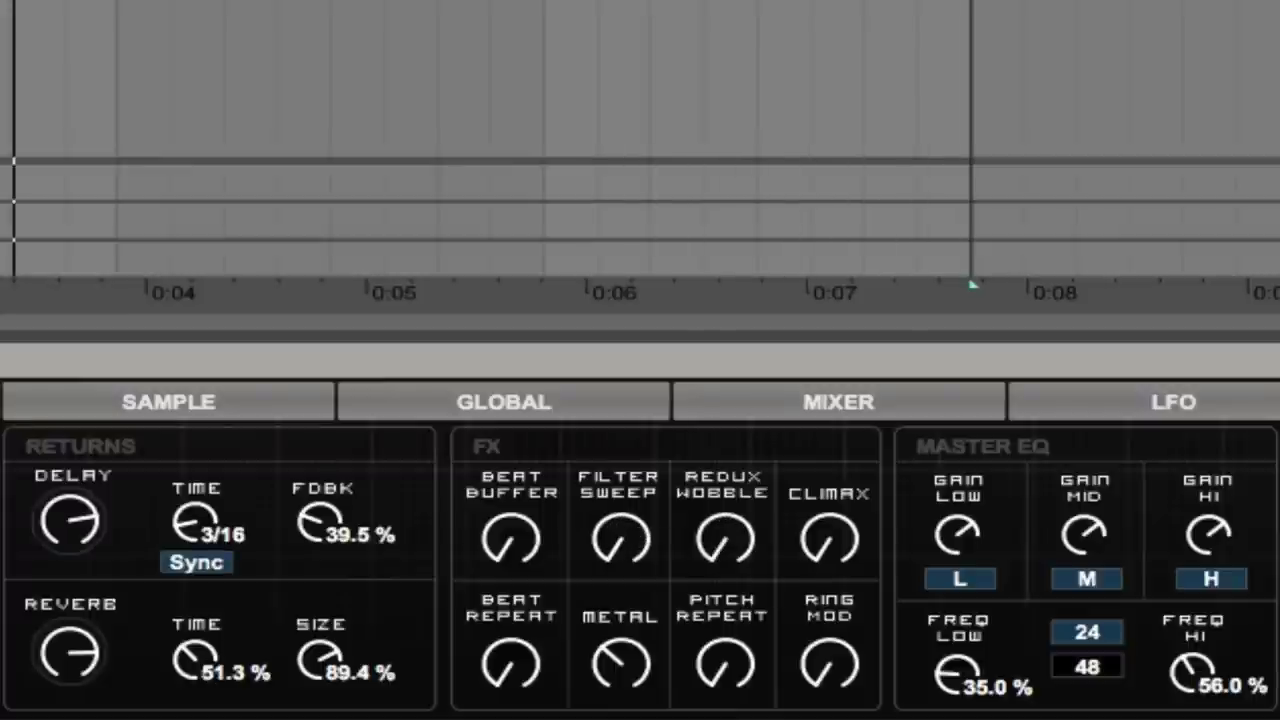
left_click_drag(638, 662, 638, 700)
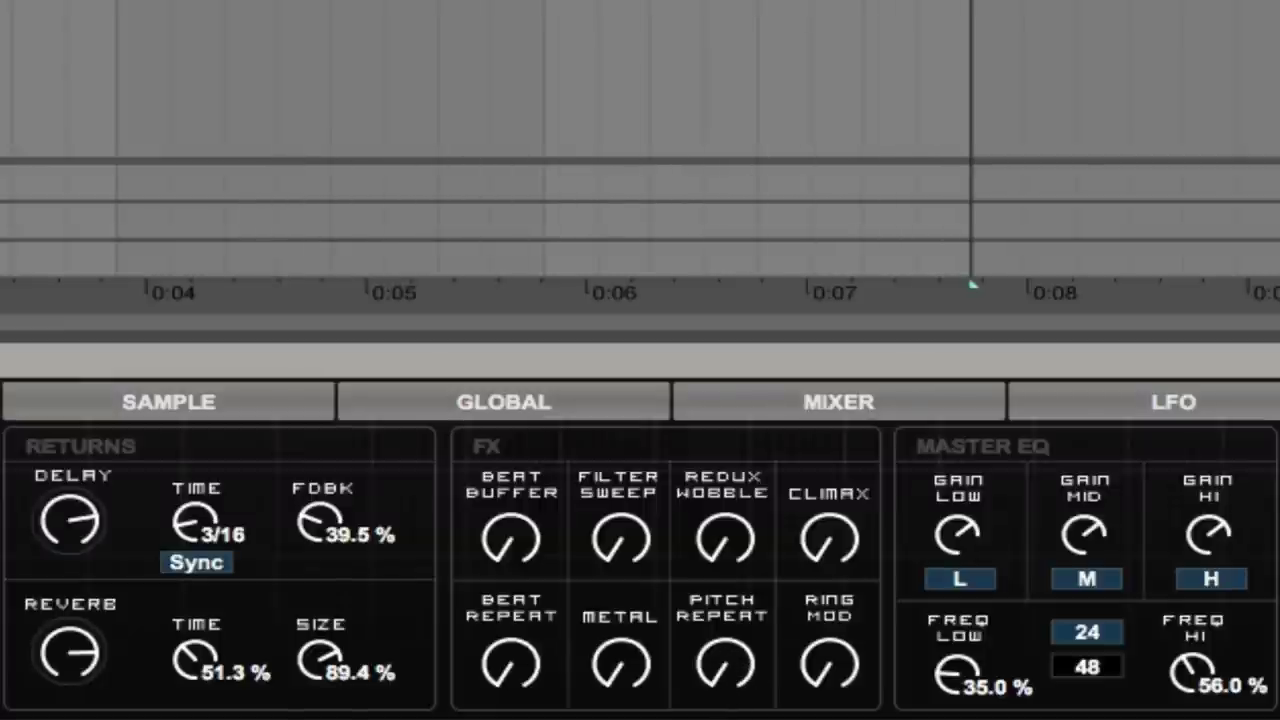
left_click_drag(625, 672, 625, 610)
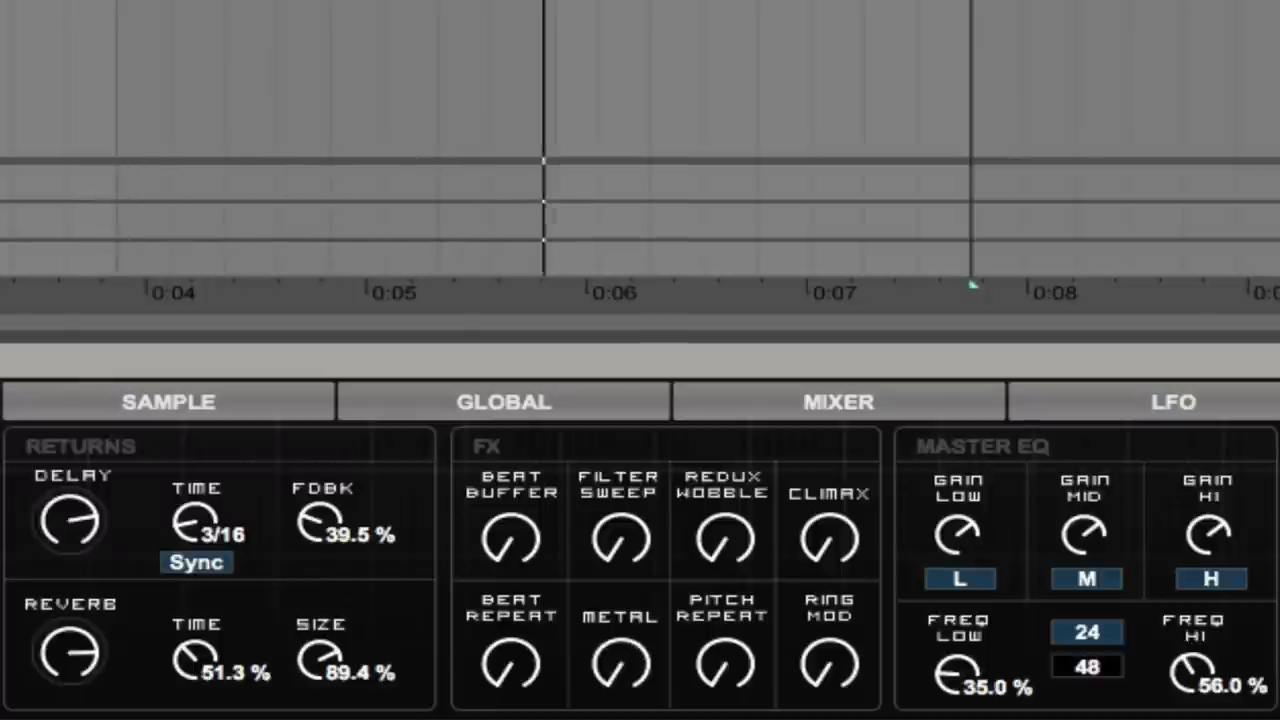
left_click_drag(694, 677, 694, 625)
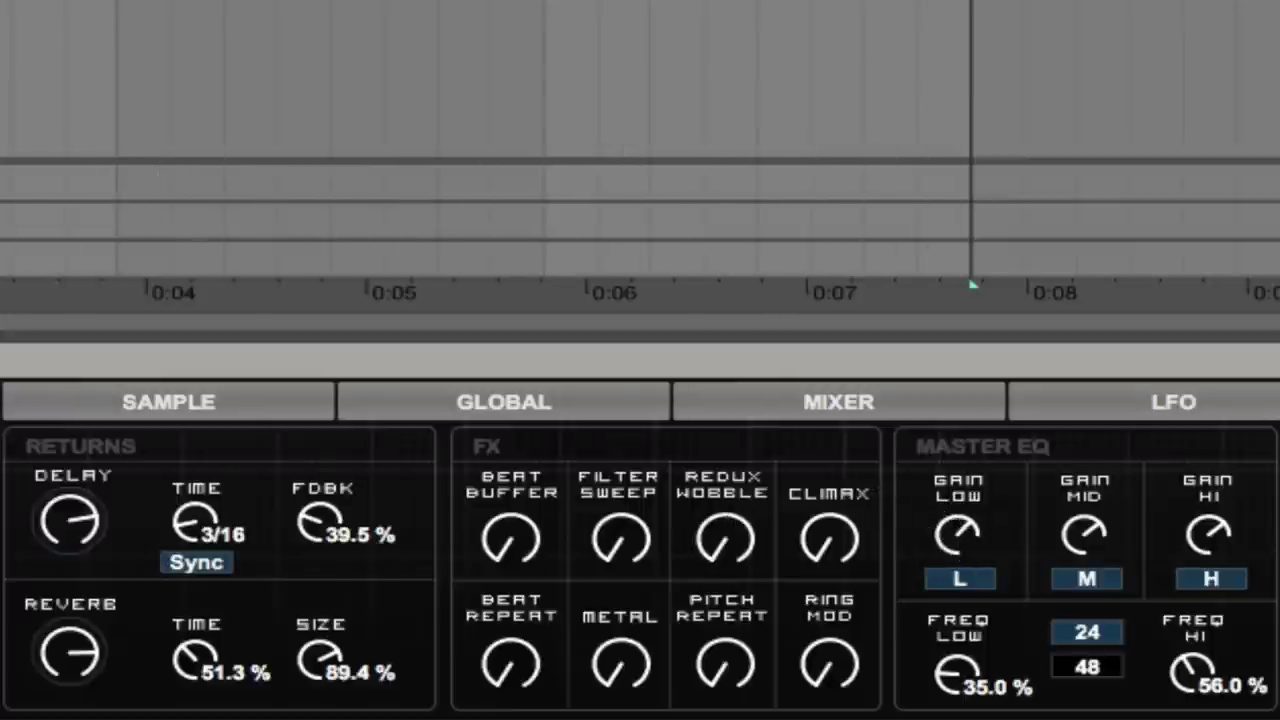
Step: Lower the low and mid EQ gains and audition the low and high frequencies with mid and high bands off
left_click_drag(958, 535, 958, 560)
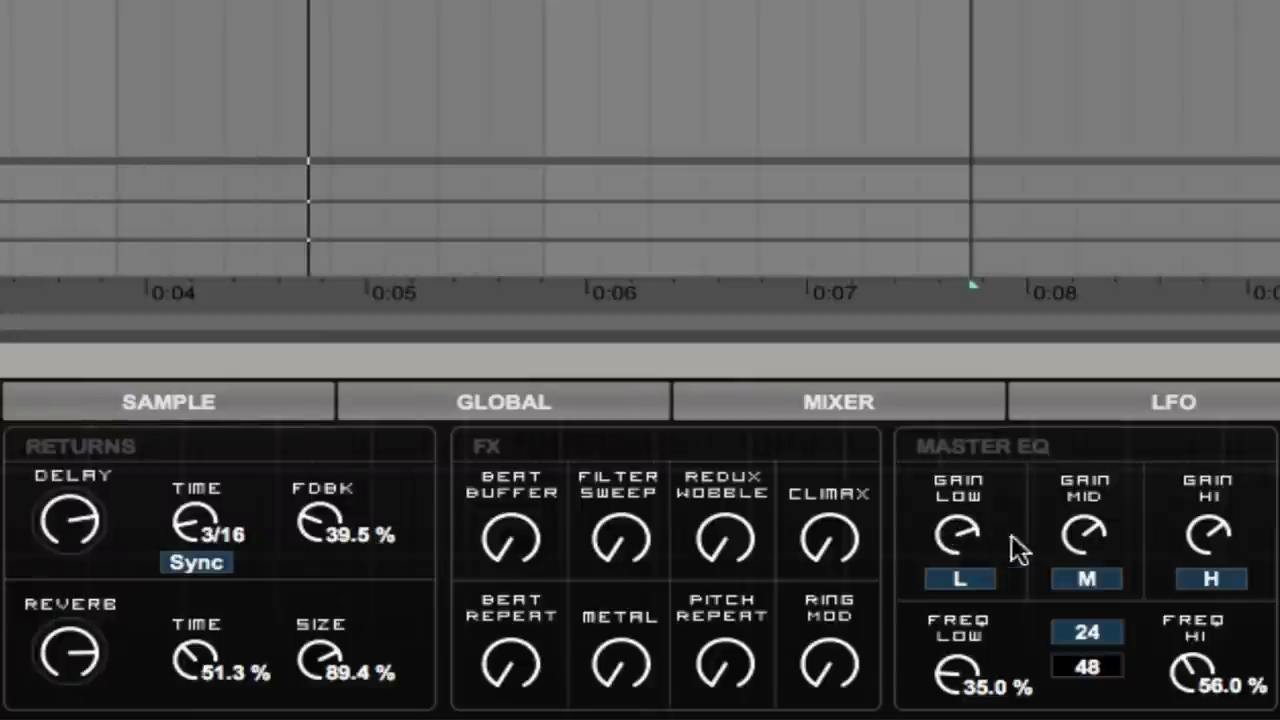
mouse_move(1085, 535)
left_mouse_down()
mouse_move(1085, 565)
mouse_move(1085, 545)
left_mouse_up()
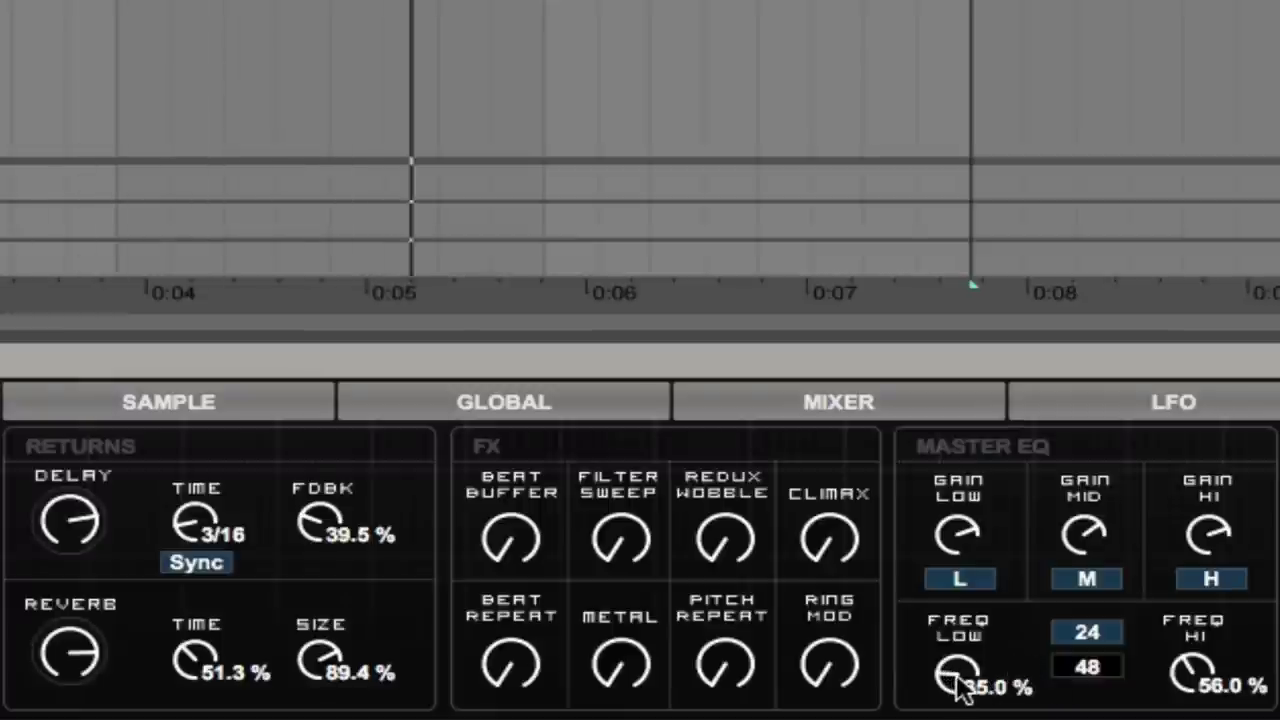
left_click_drag(960, 688, 1051, 686)
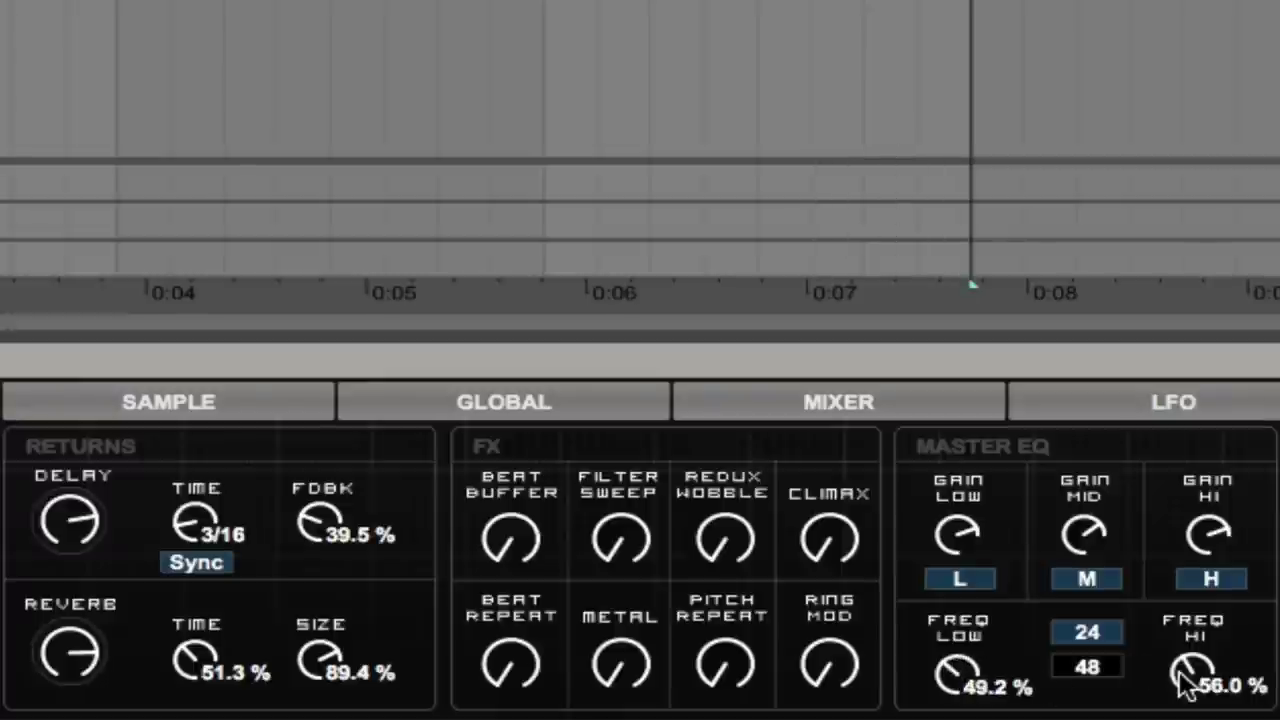
mouse_move(1188, 680)
left_mouse_down()
mouse_move(1188, 694)
mouse_move(1188, 672)
left_mouse_up()
left_click_drag(1083, 523, 1083, 535)
left_click(1087, 578)
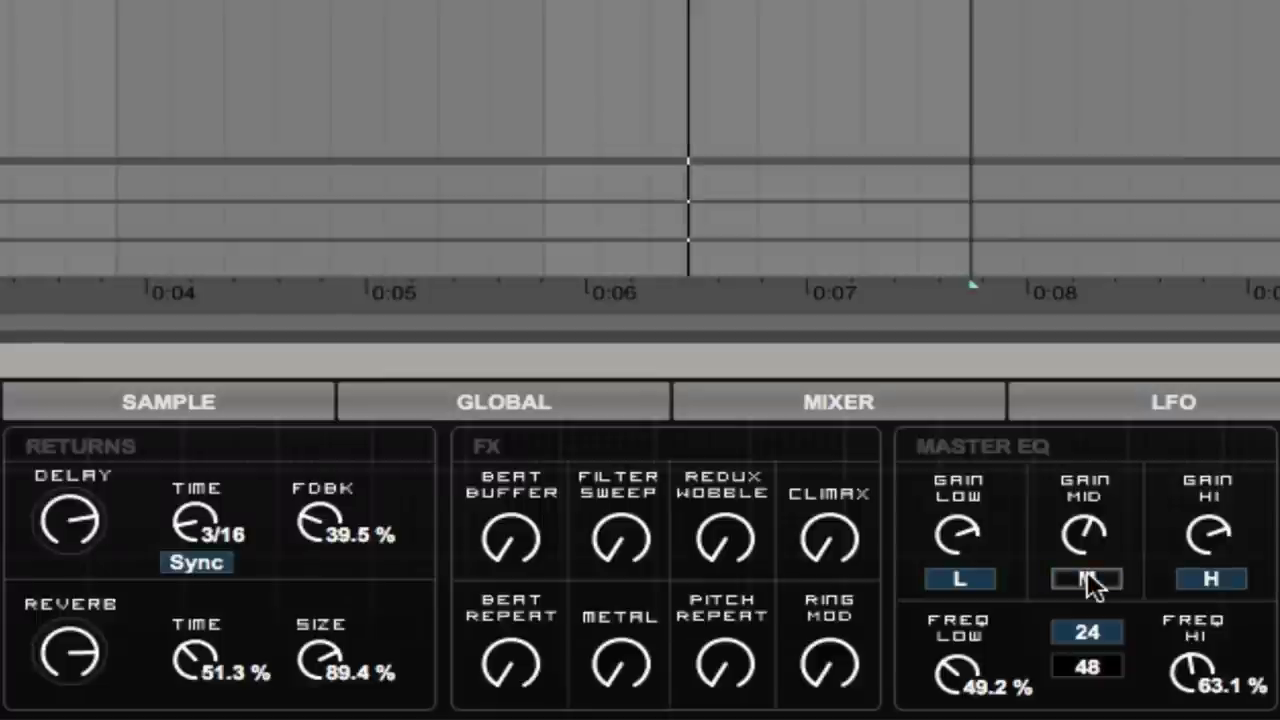
left_click(1212, 582)
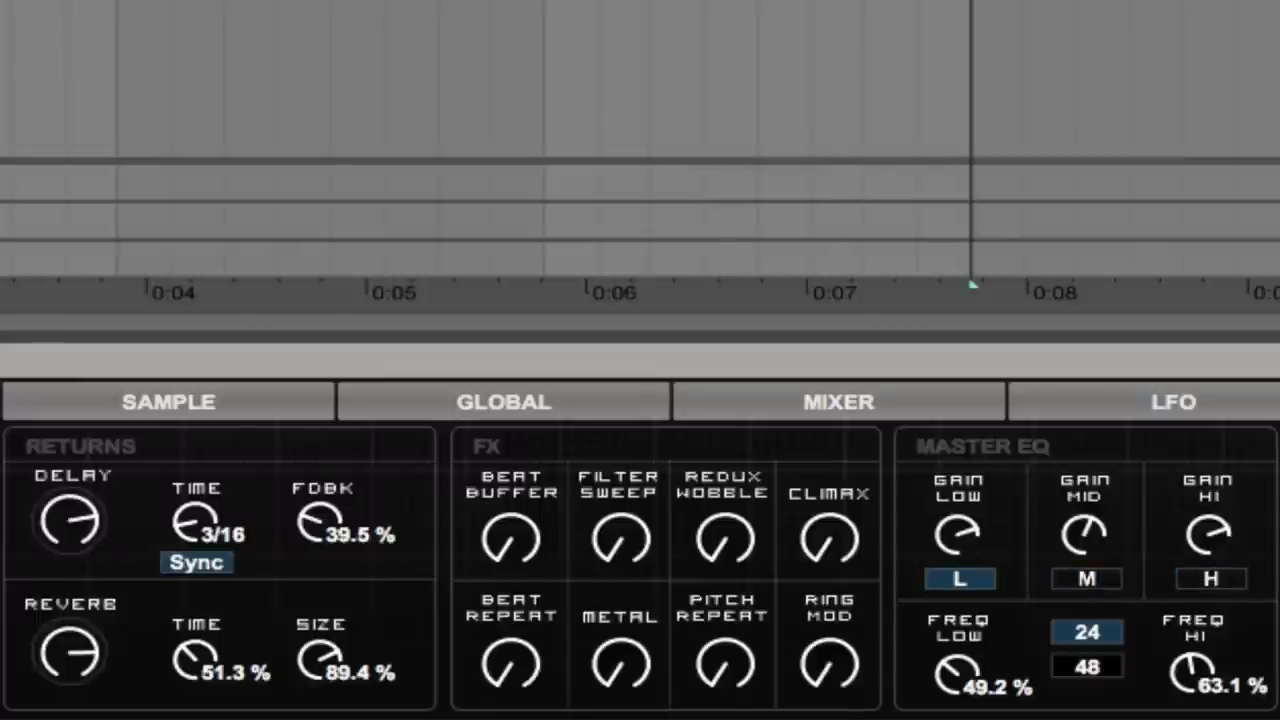
left_click_drag(966, 652, 968, 680)
Step: Choose the 48 slope, re-enable mid and high bands, and set Freq Low 47.2% and Freq Hi 68.6%
left_click(1086, 667)
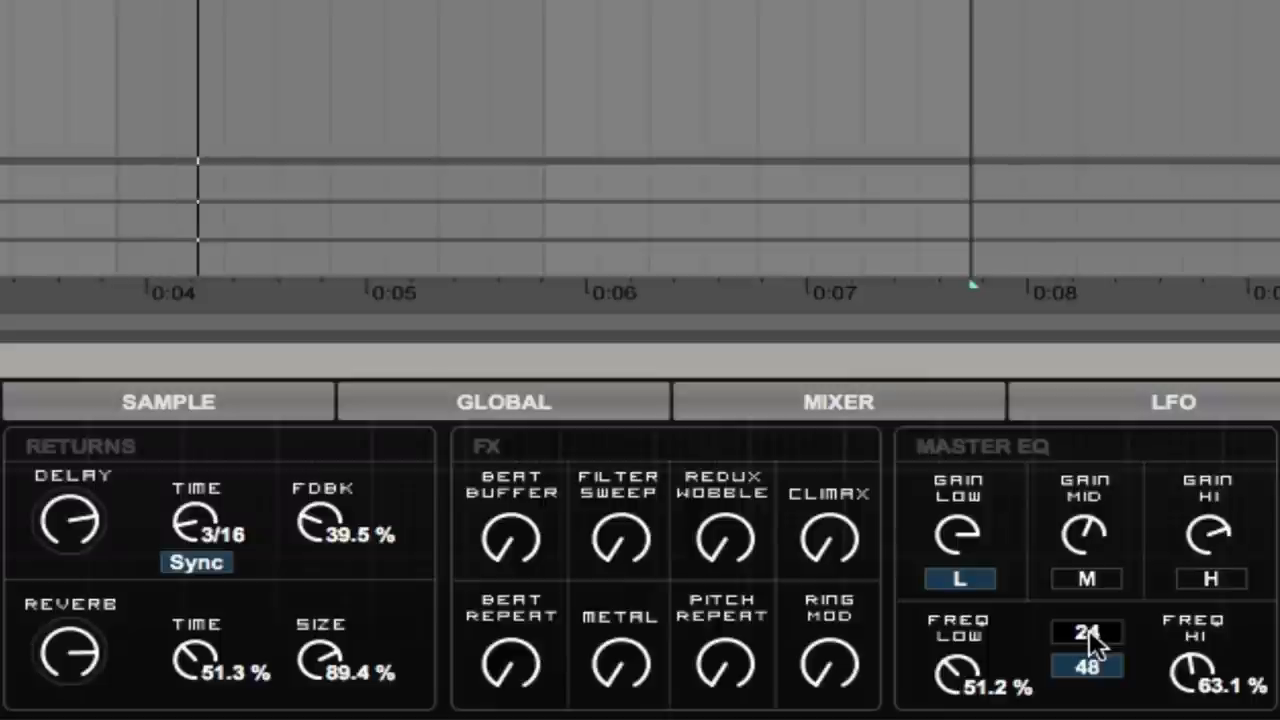
left_click(1088, 631)
left_click(1094, 670)
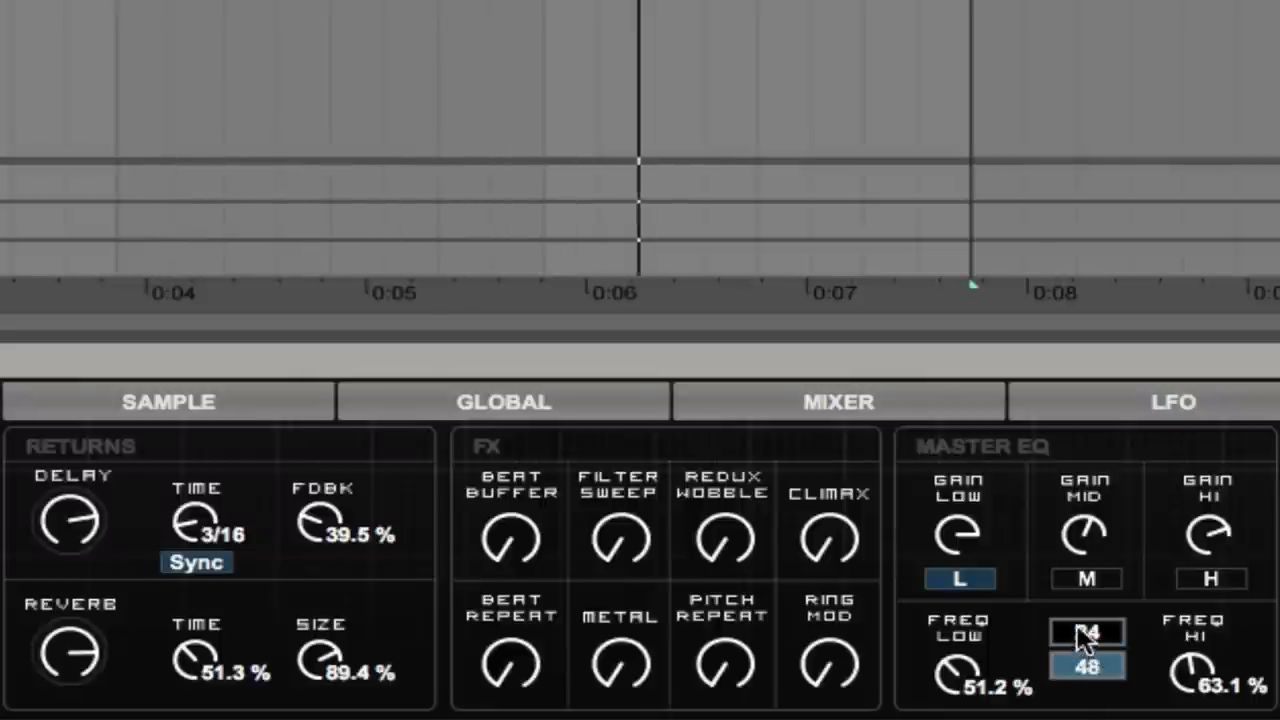
left_click(1082, 632)
left_click(1094, 670)
left_click(1087, 579)
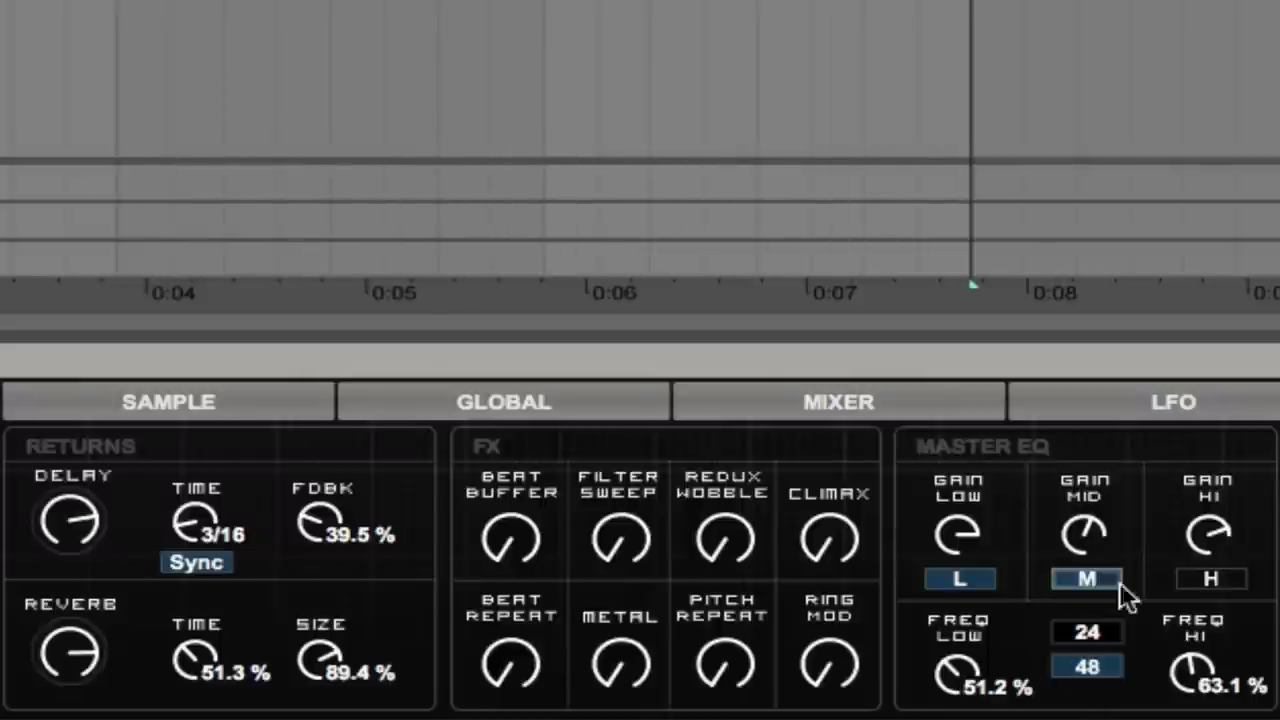
left_click(1200, 580)
left_click_drag(962, 678, 962, 688)
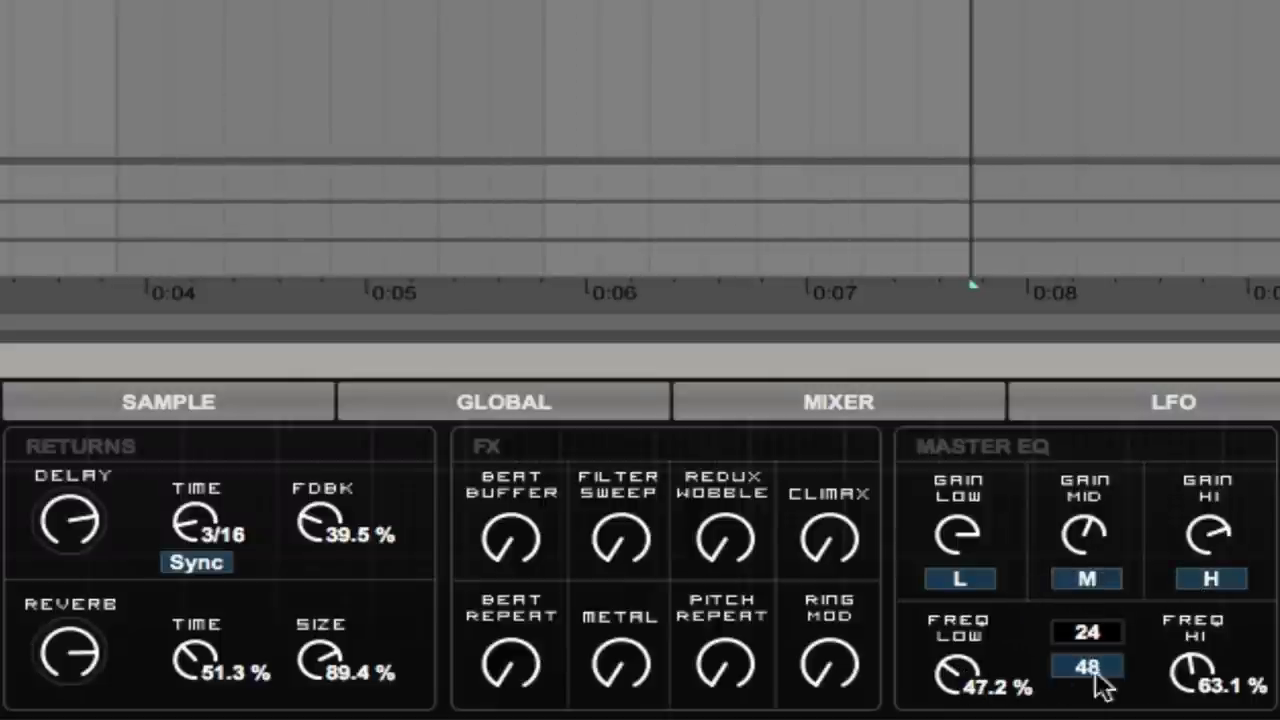
left_click_drag(1190, 680, 1185, 688)
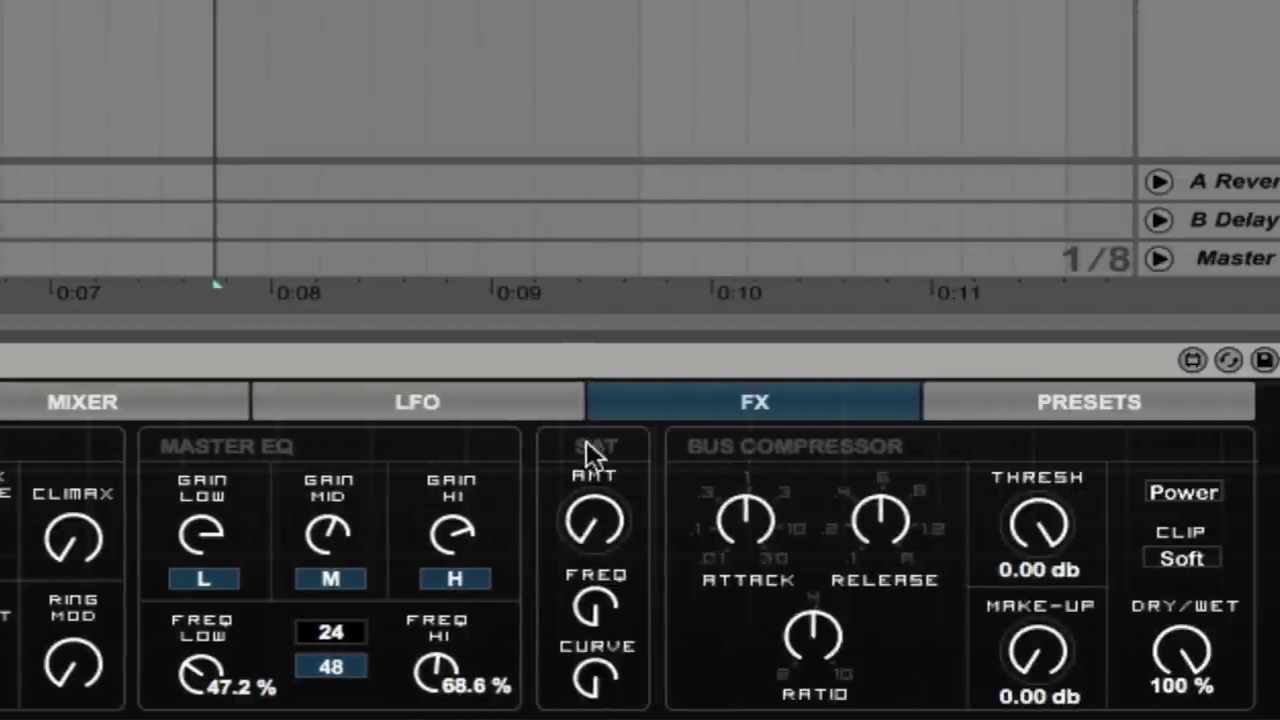
Step: Retune the saturation amount, frequency and curve knobs, ending with a lower amount and curve
mouse_move(608, 528)
left_mouse_down()
mouse_move(623, 531)
mouse_move(590, 518)
left_mouse_up()
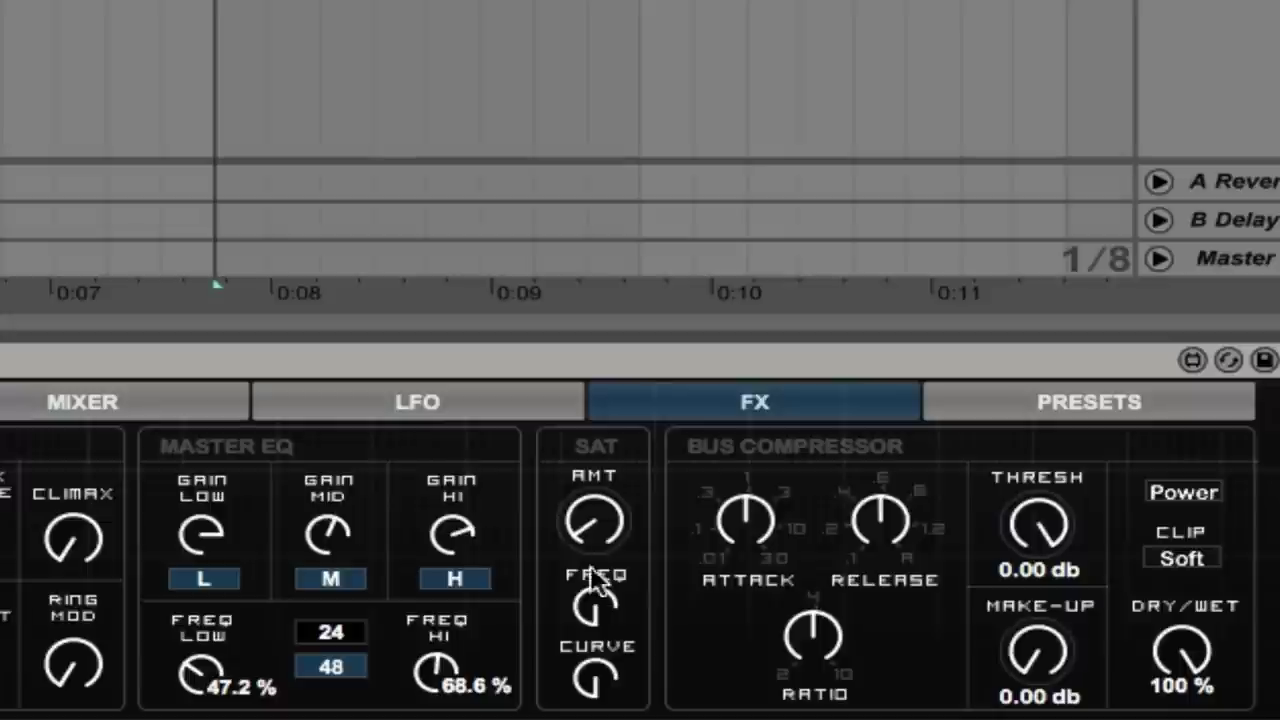
left_click_drag(600, 606, 600, 620)
left_click_drag(598, 678, 600, 705)
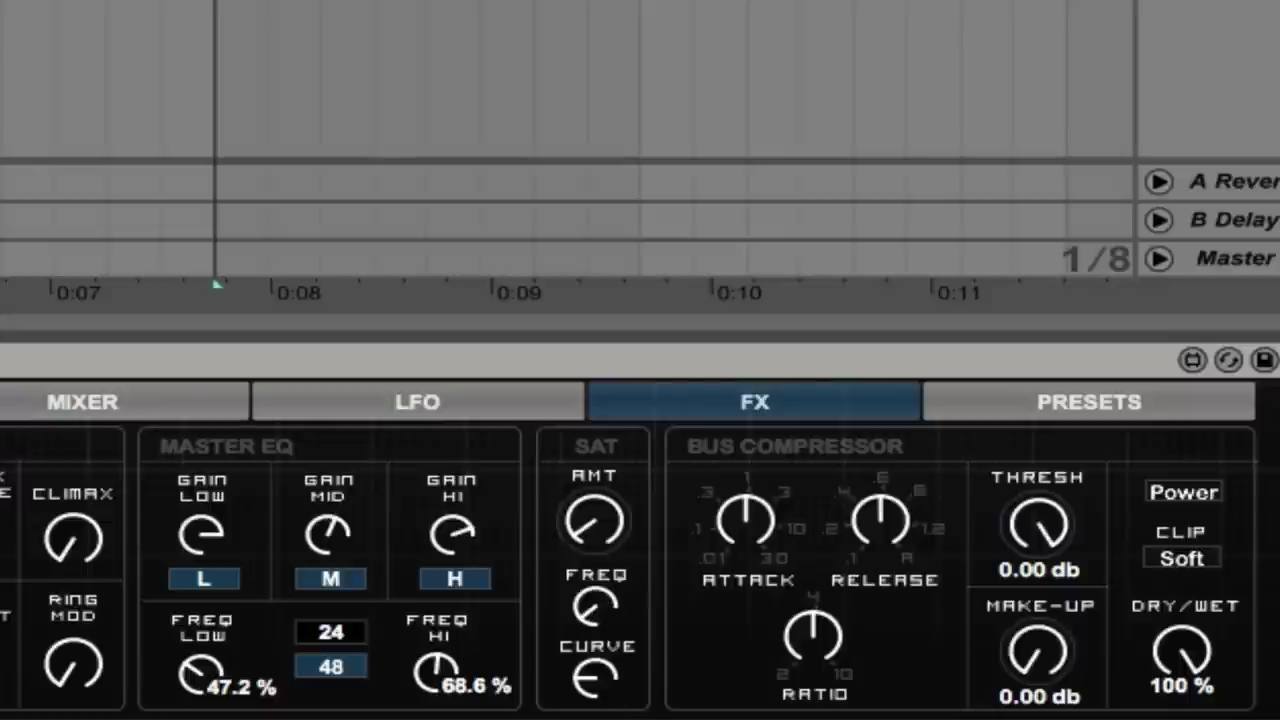
left_click_drag(608, 608, 608, 580)
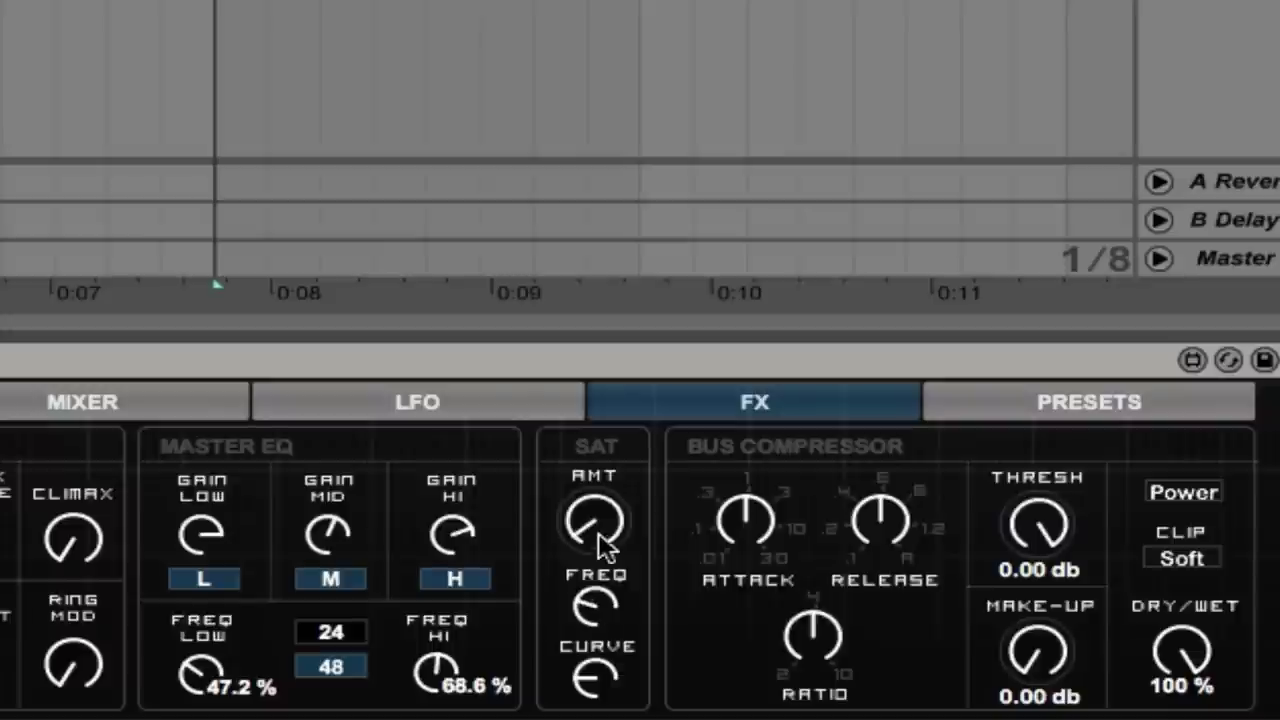
left_click_drag(600, 537, 600, 532)
left_click_drag(592, 600, 592, 585)
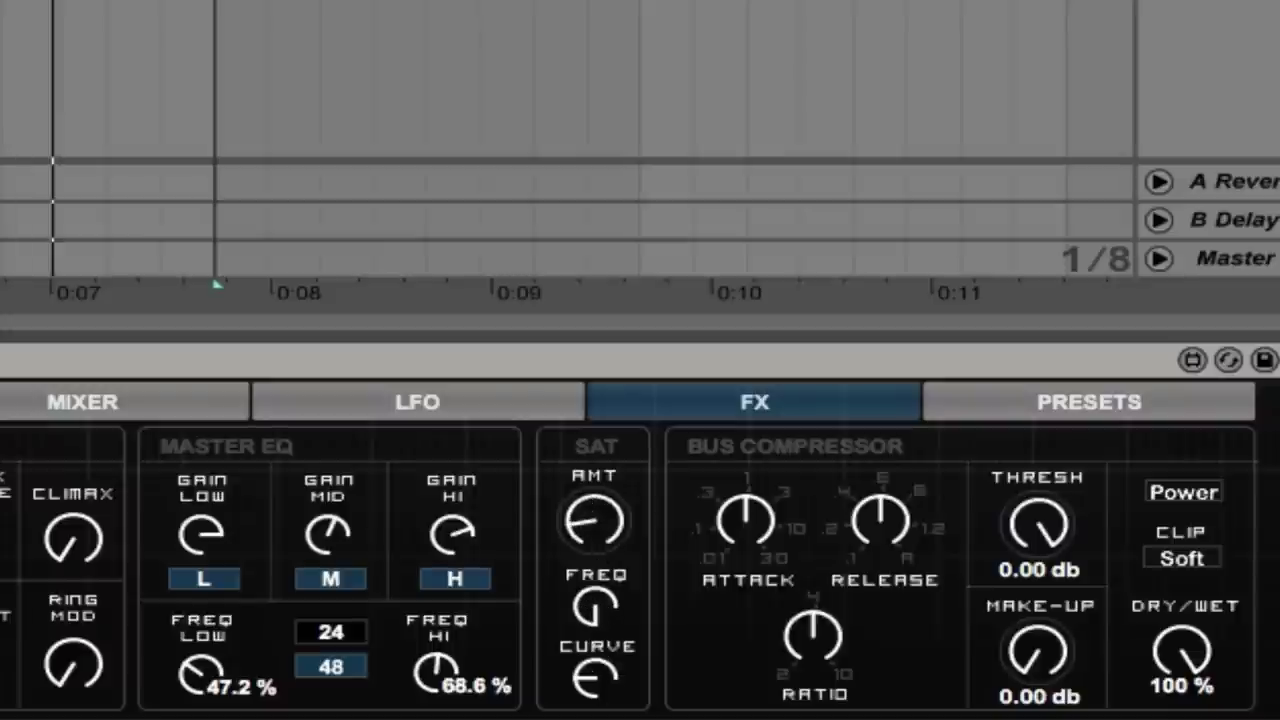
left_click_drag(594, 678, 594, 672)
left_click_drag(606, 529, 606, 541)
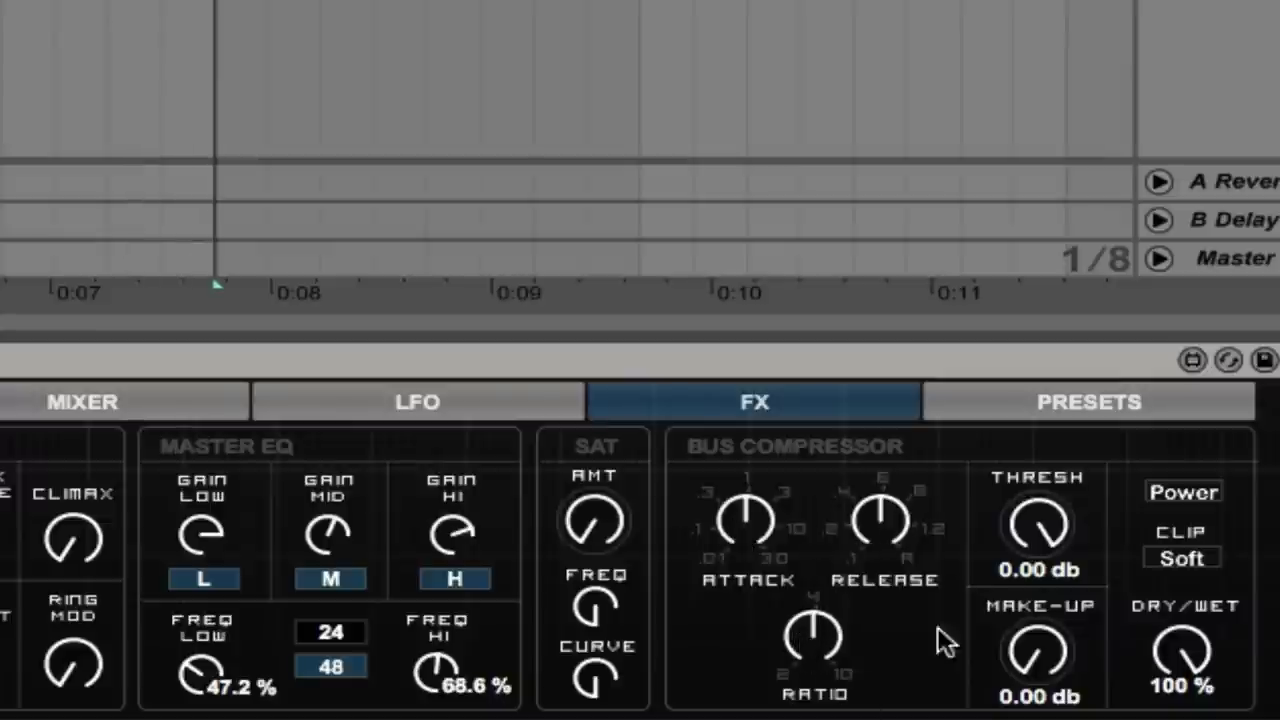
Step: Set the bus compressor threshold to -30.24 db, make-up to 12.28 db and dry/wet to 59.1%
left_click_drag(1027, 530, 1027, 619)
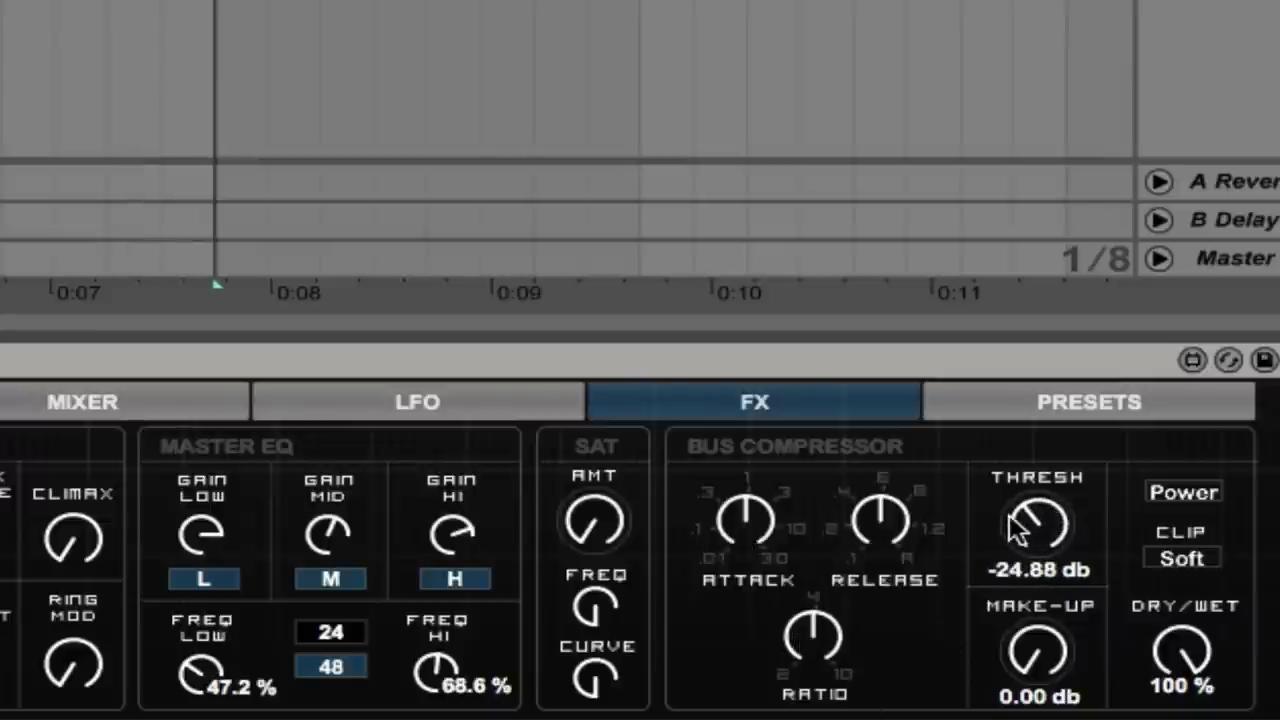
left_click_drag(1078, 515, 1078, 537)
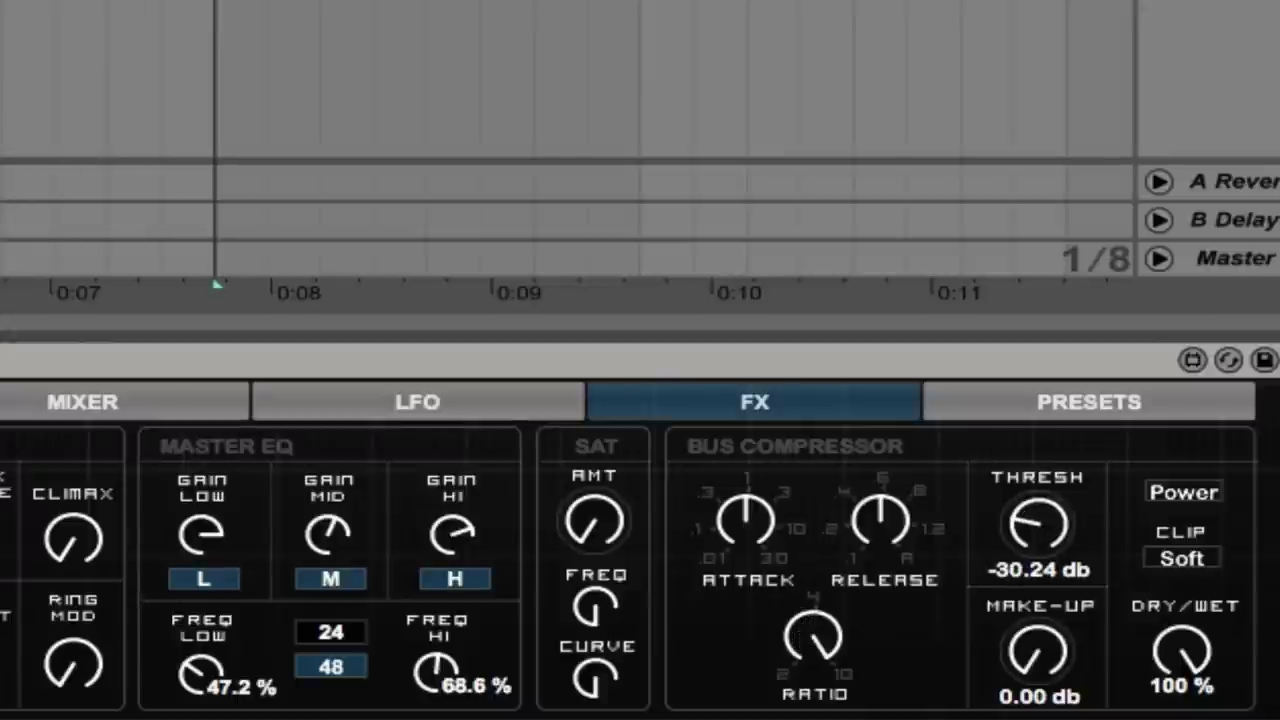
left_click_drag(1033, 660, 1033, 628)
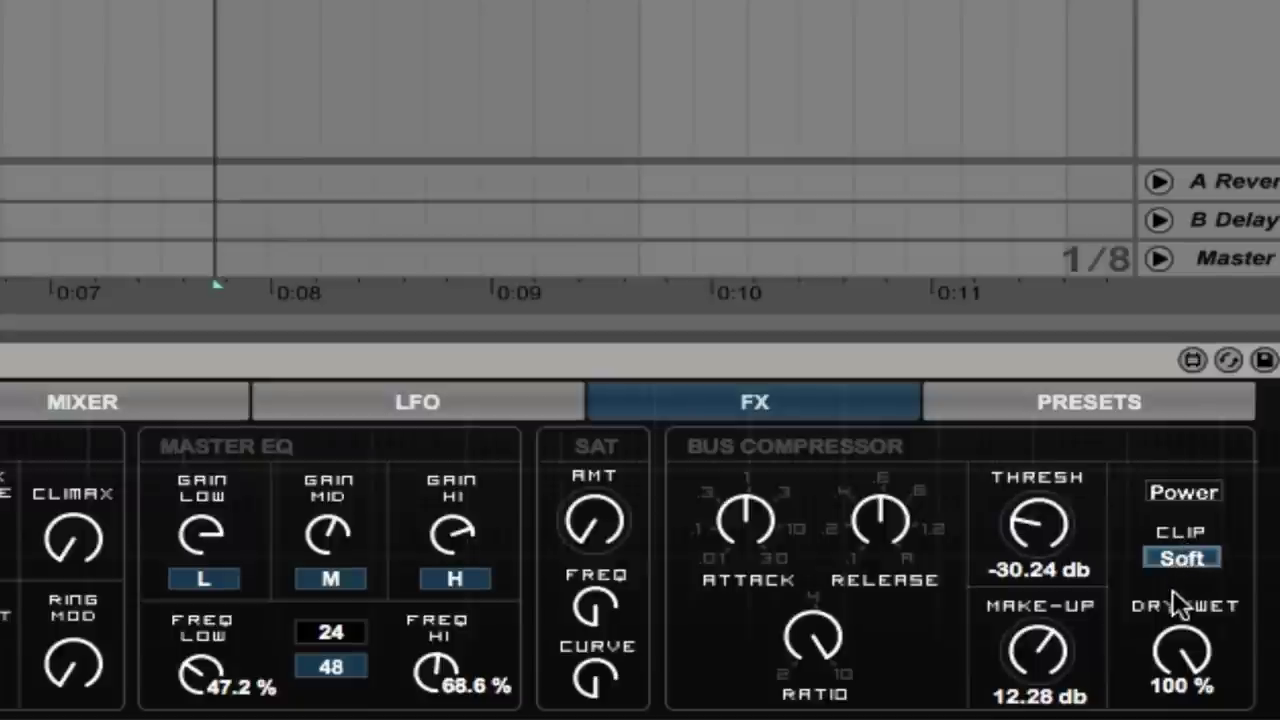
left_click_drag(1182, 648, 1173, 563)
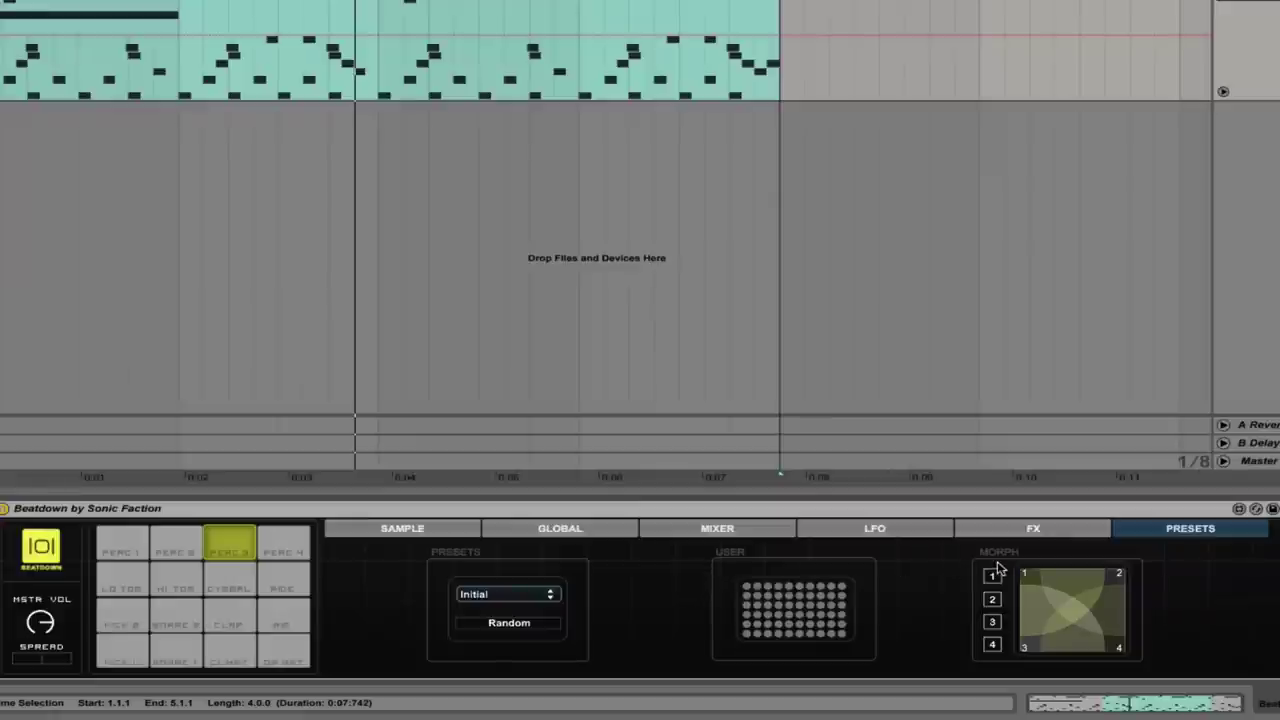
Step: Load the Reclusive factory preset in place of Initial
left_click(506, 596)
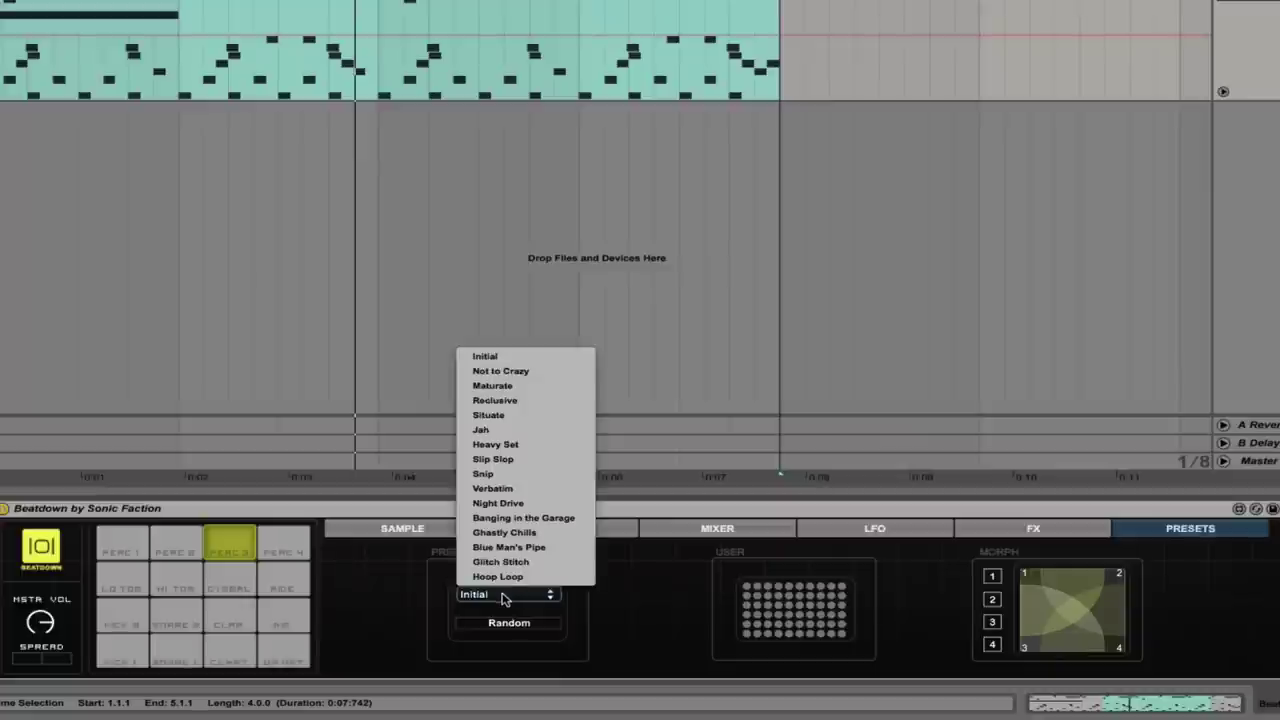
left_click(523, 404)
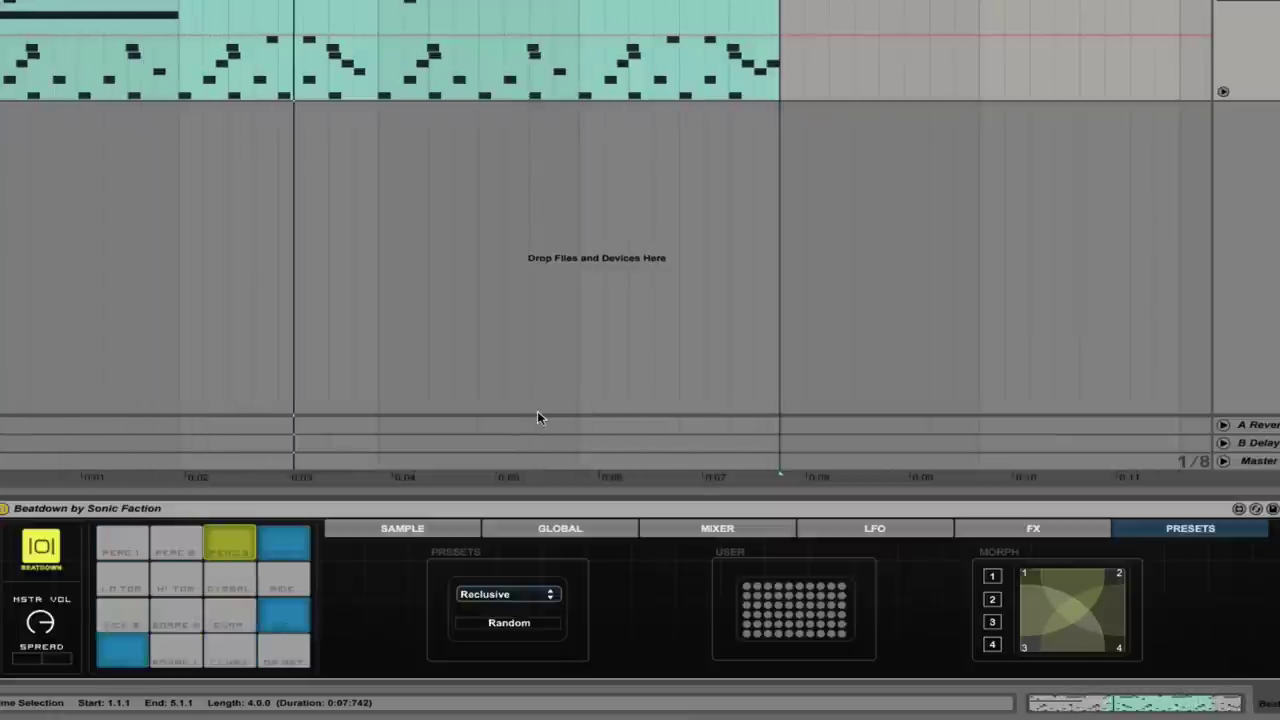
Step: Stop playback with the Reclusive preset still loaded
key("space")
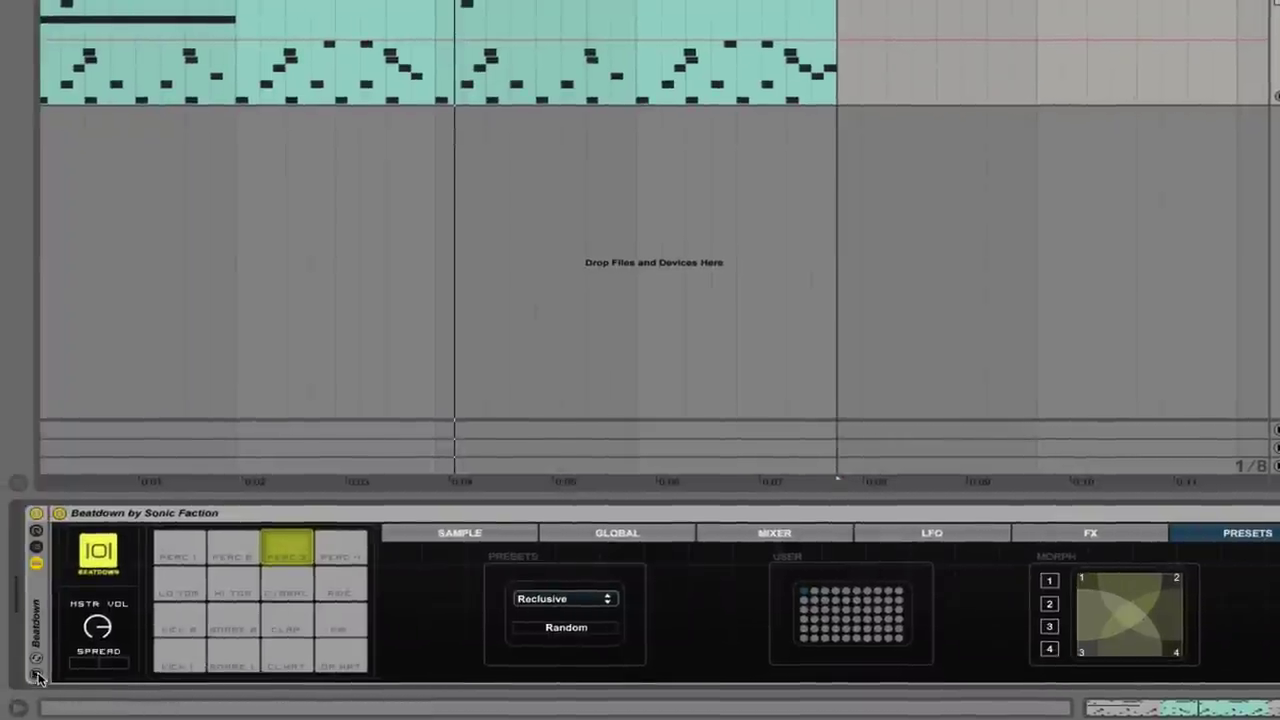
Step: Reveal the saved Beatdown preset in the User Library and confirm its name as Beatdown Jan 15.adg
key("ctrl+alt+b")
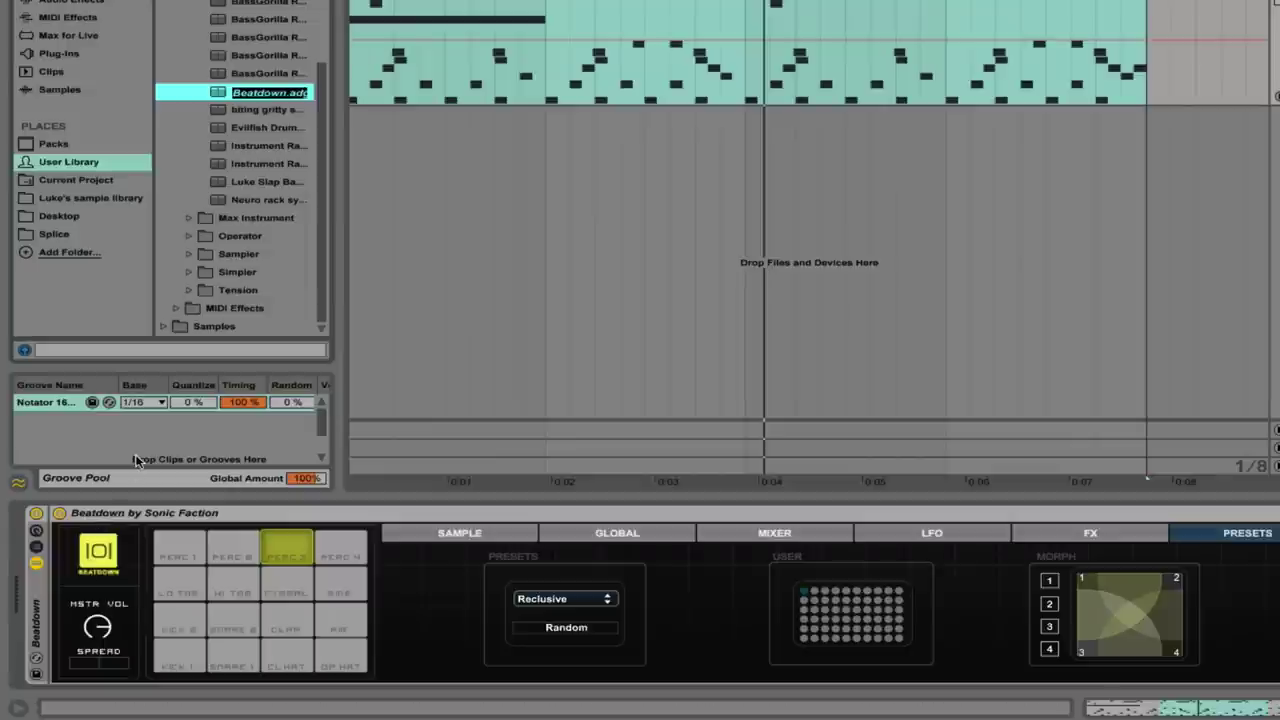
left_click_drag(342, 167, 457, 164)
key("Right")
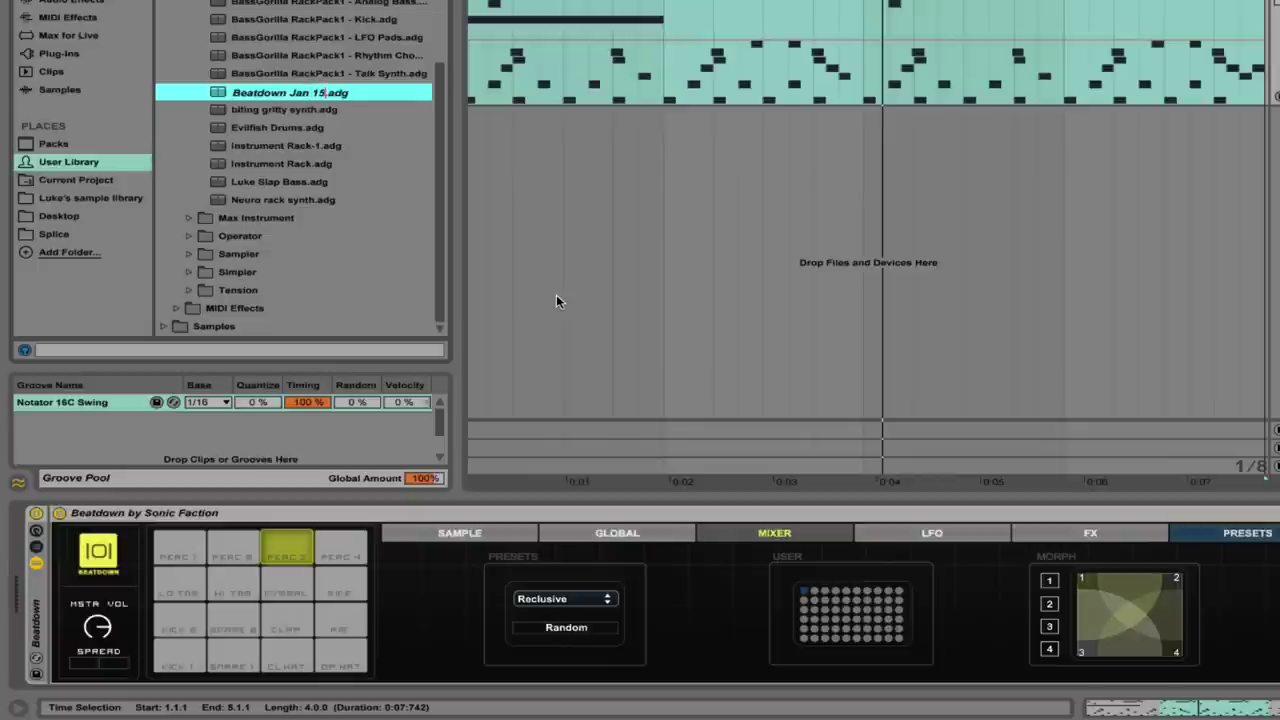
key("Return")
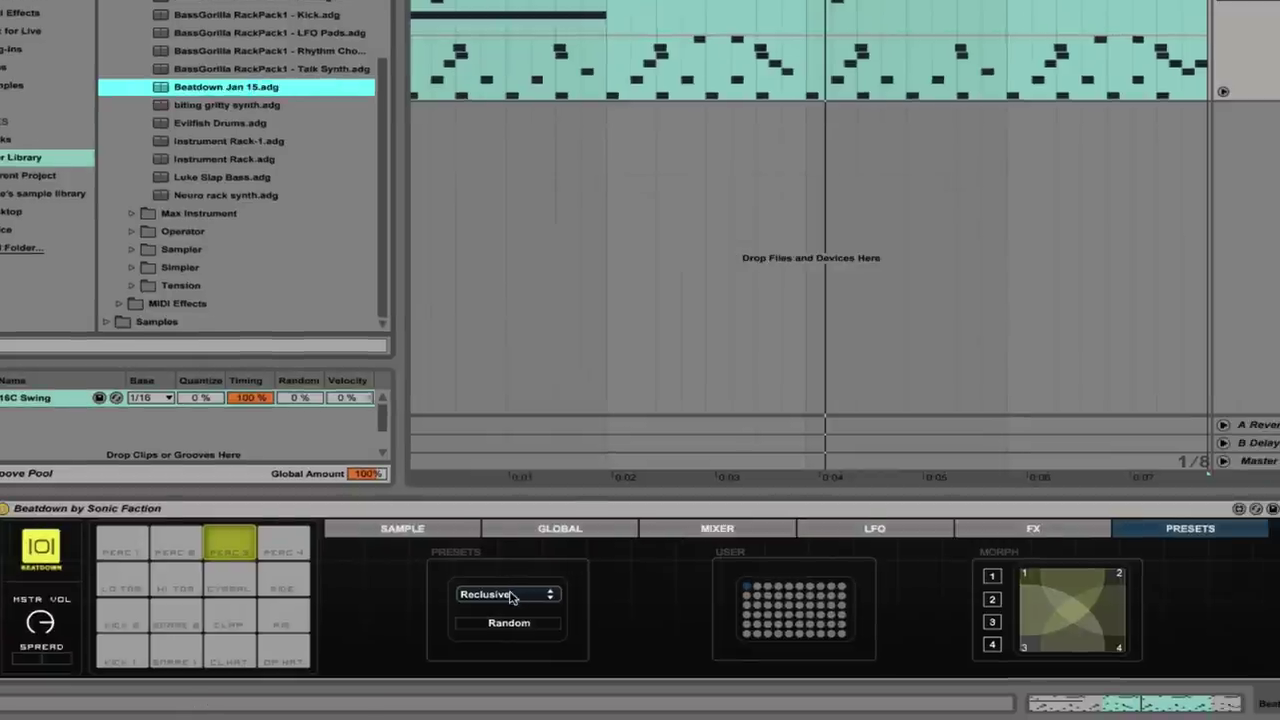
Step: Audition the Situate factory preset, then load Verbatim in place of Reclusive
left_click(566, 598)
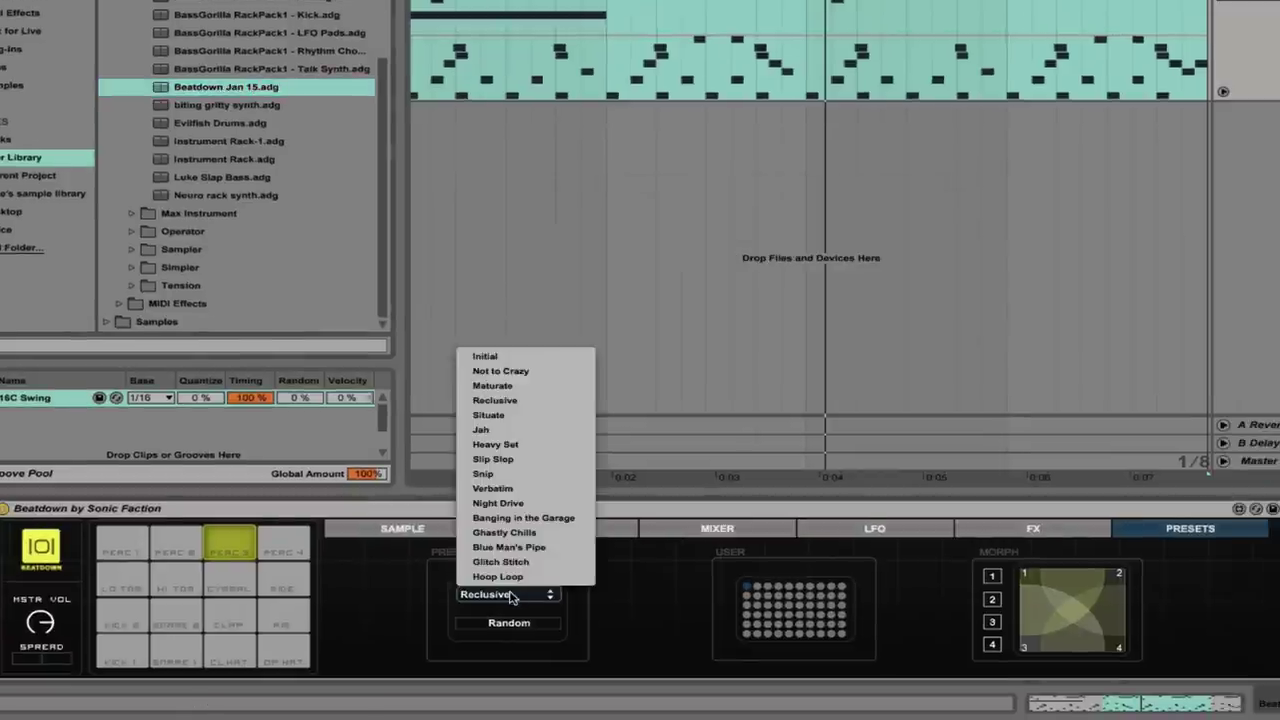
left_click(512, 415)
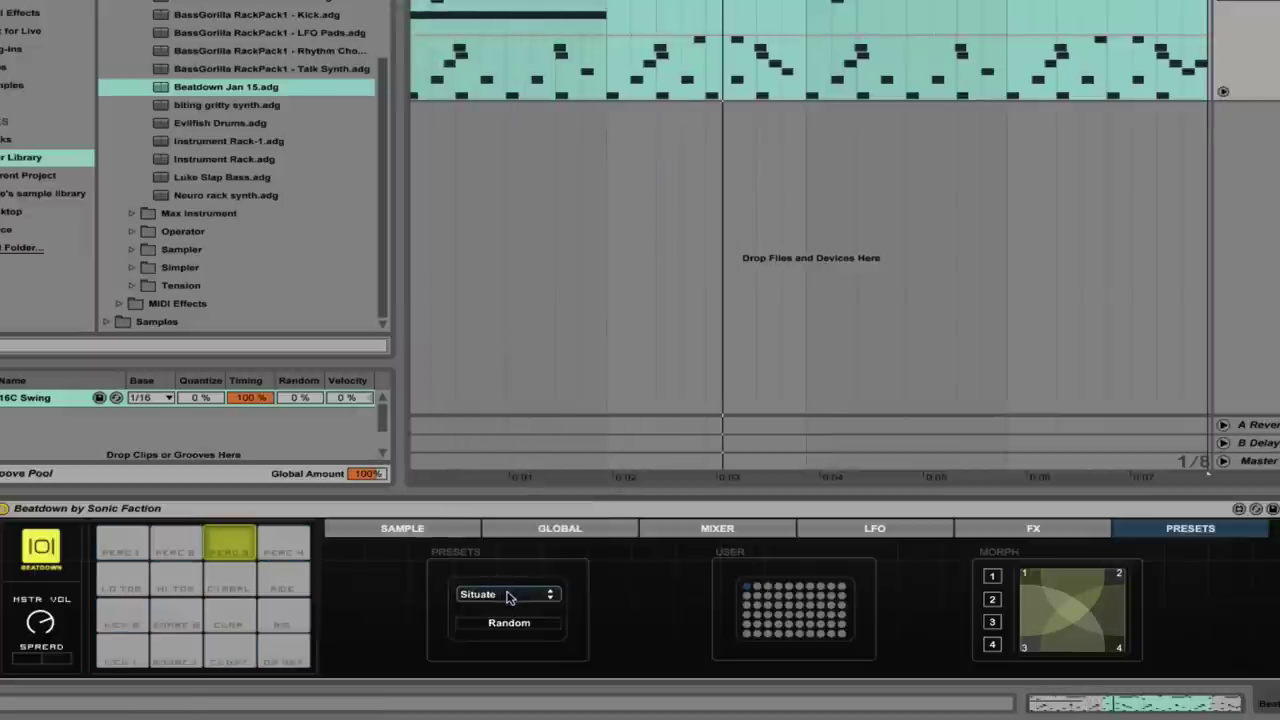
left_click(508, 596)
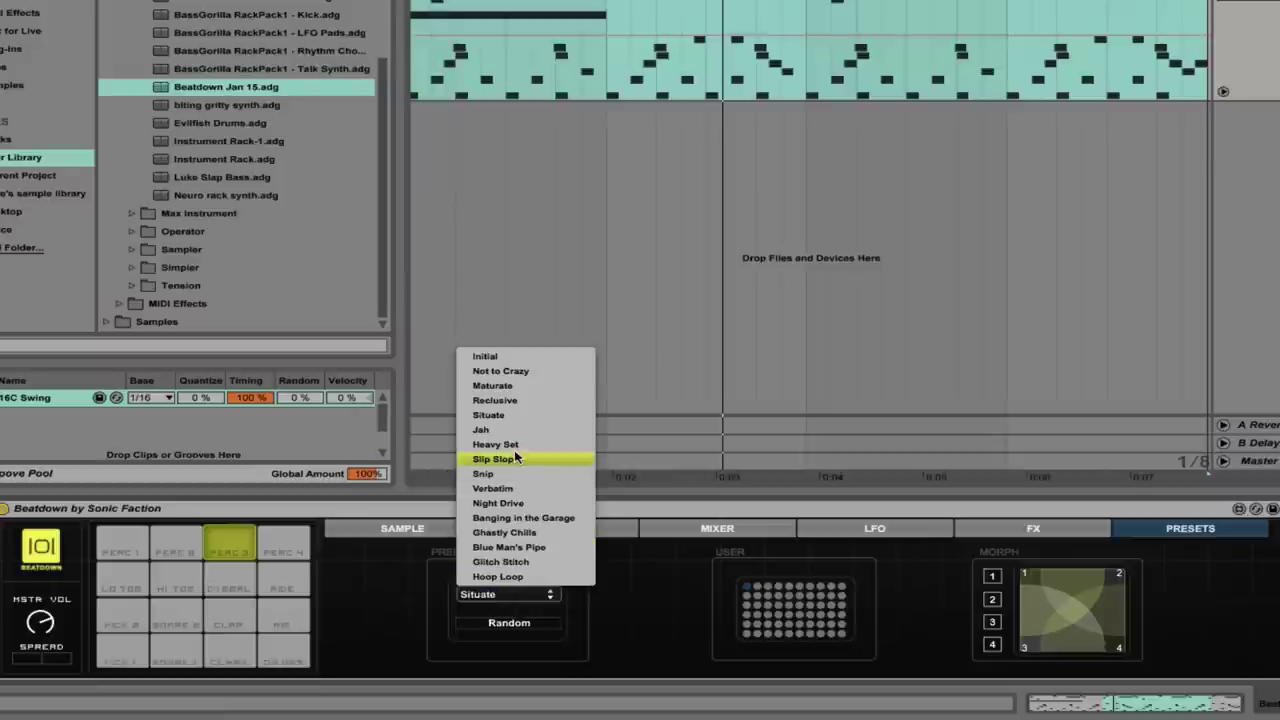
left_click(507, 489)
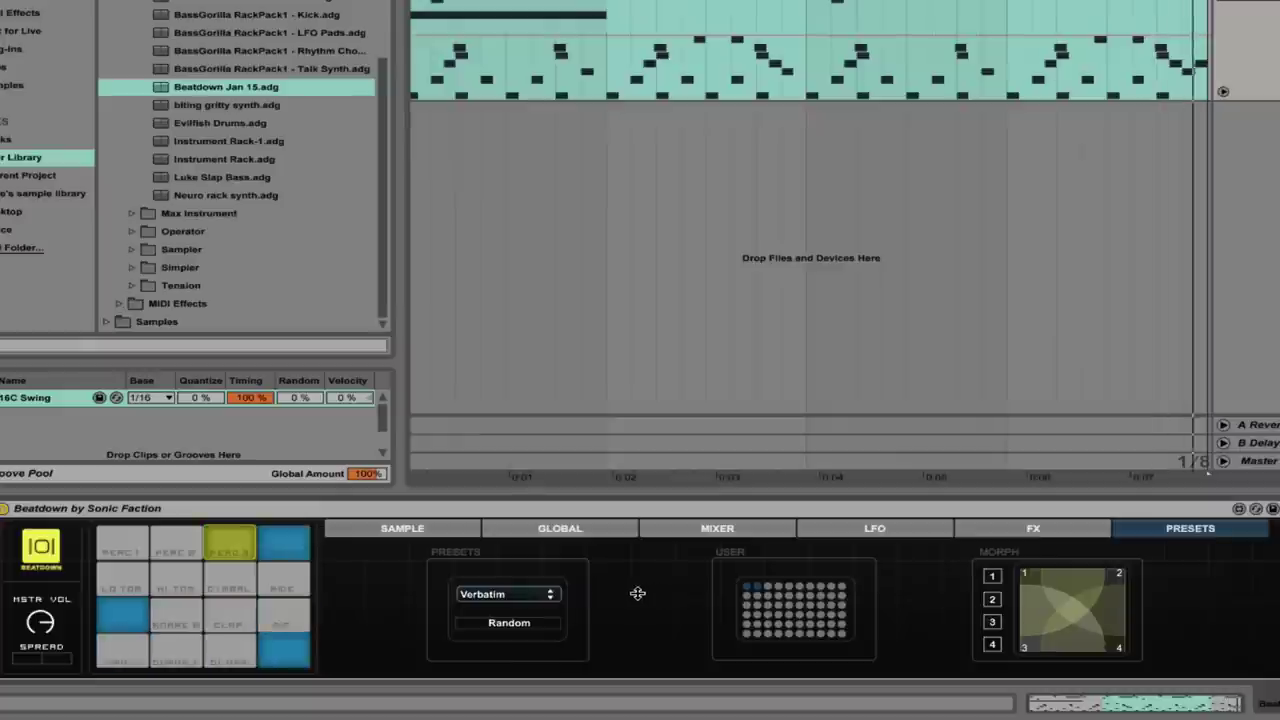
Step: On the global page, try the Acoustic 1 mode, then revert to EDM 1
left_click(565, 537)
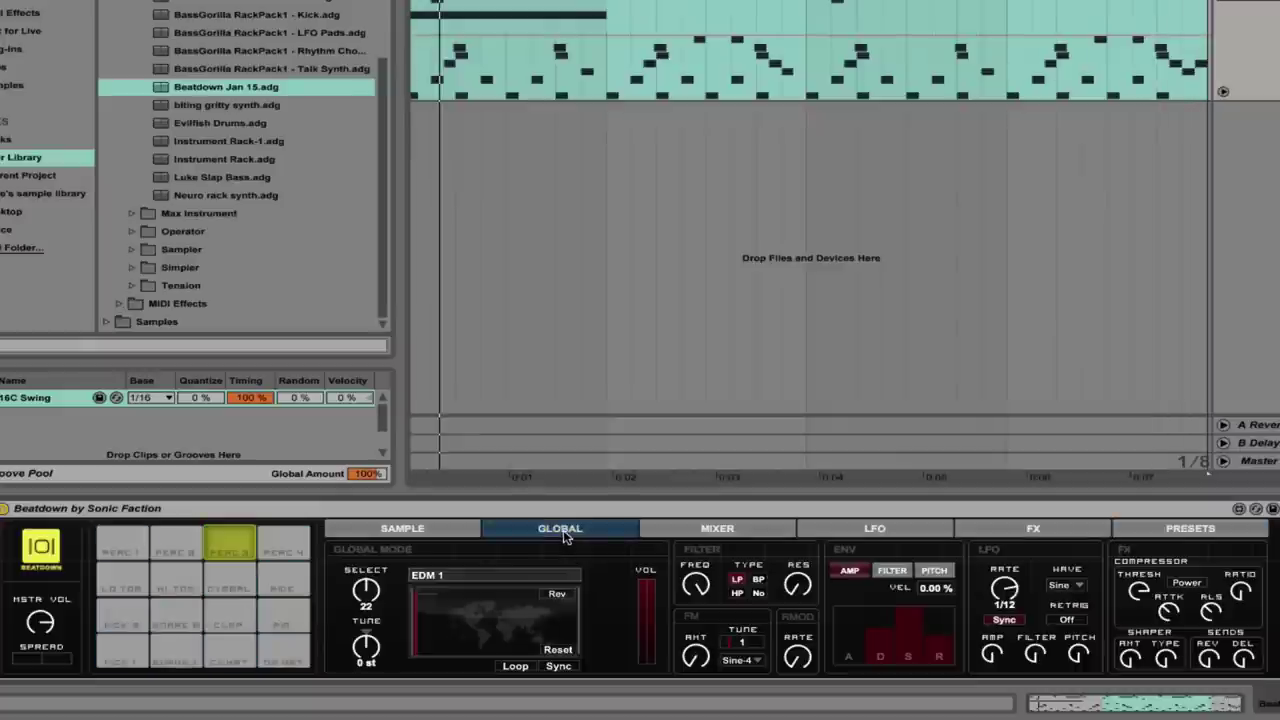
left_click(533, 569)
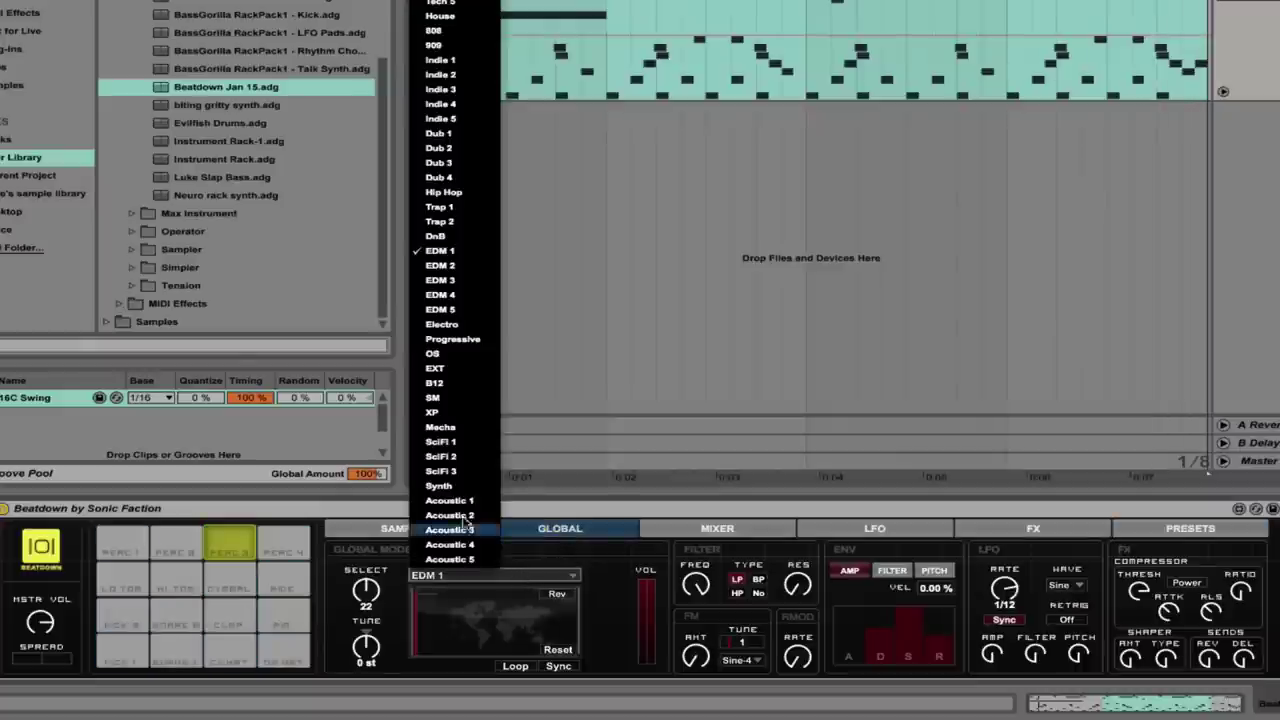
left_click(455, 513)
left_click(487, 576)
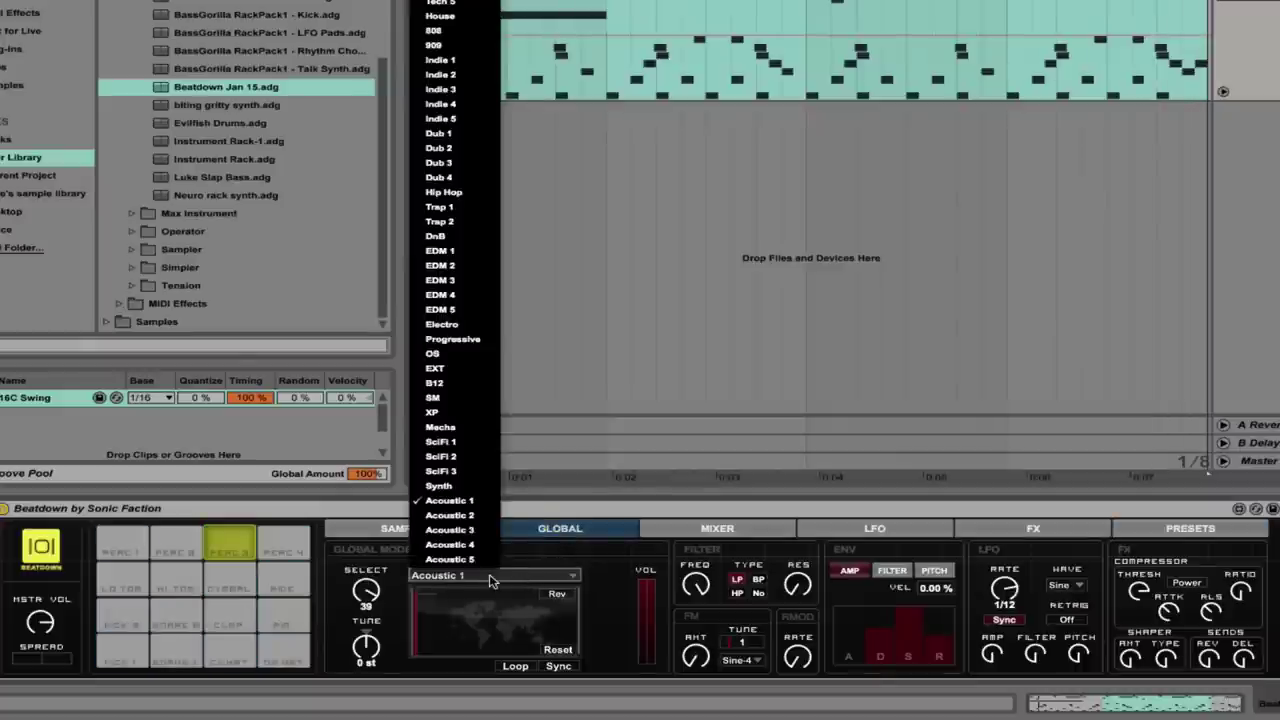
left_click(458, 252)
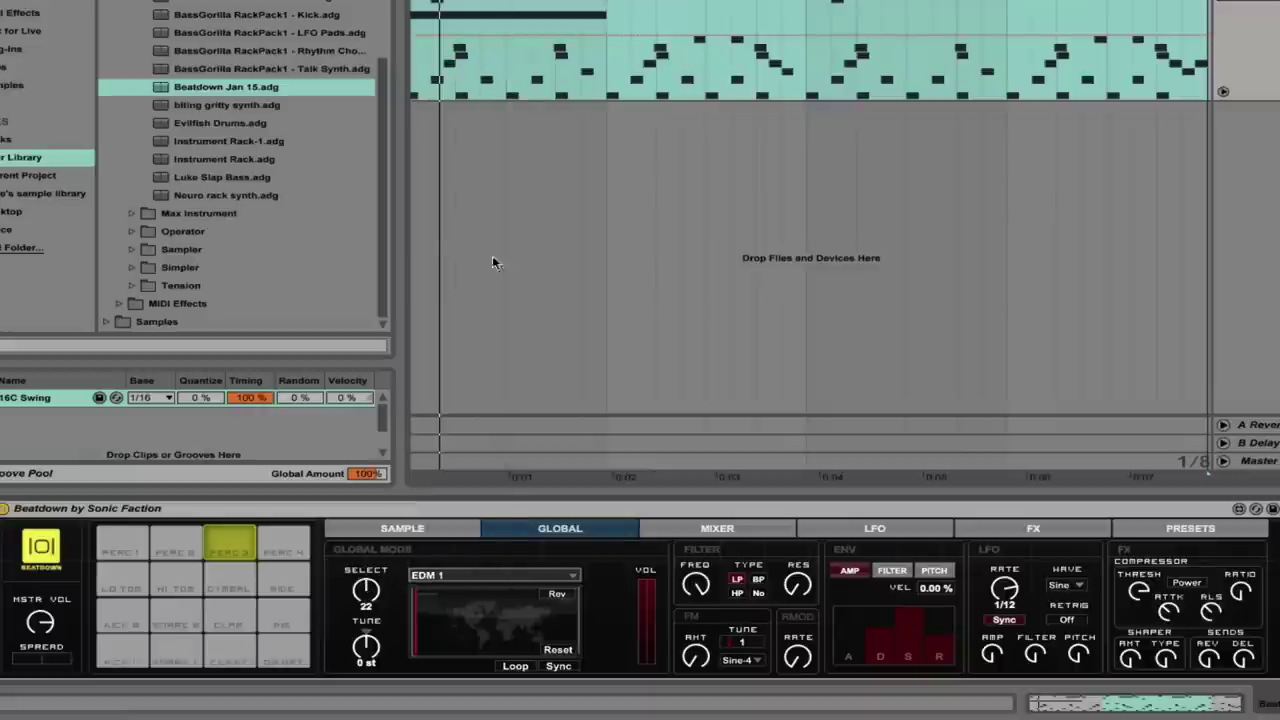
left_click(1174, 532)
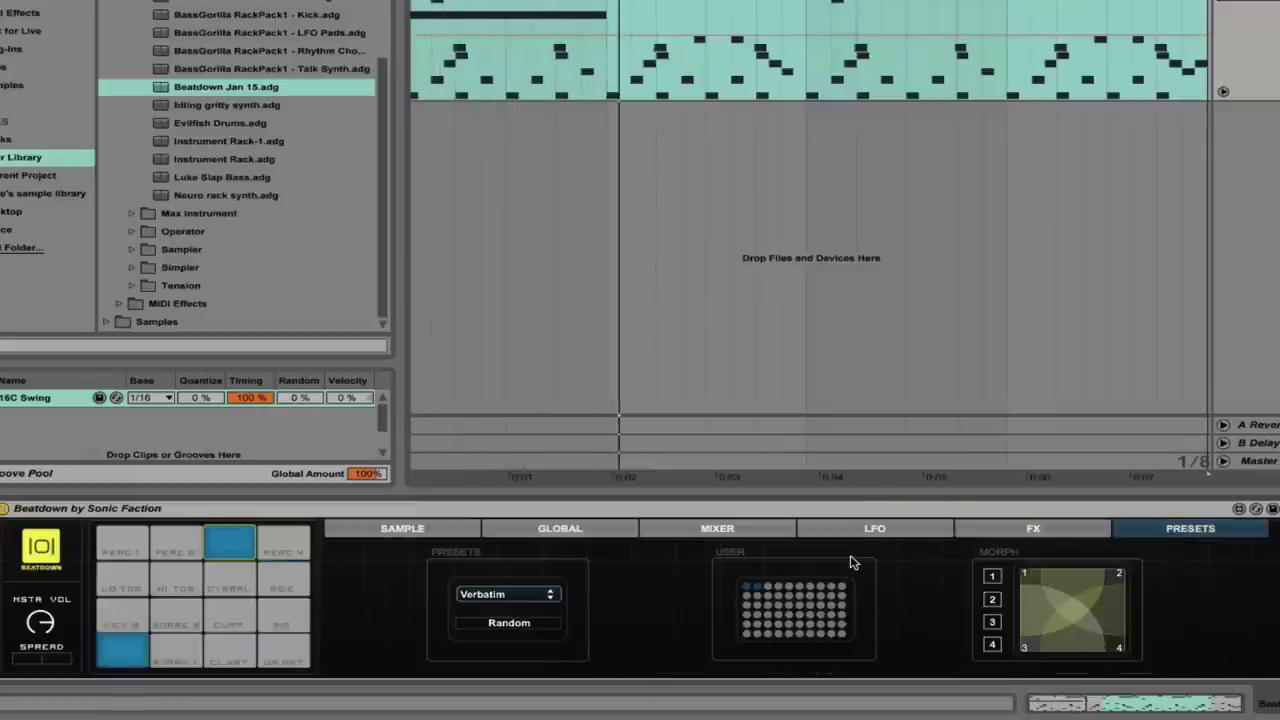
left_click(560, 532)
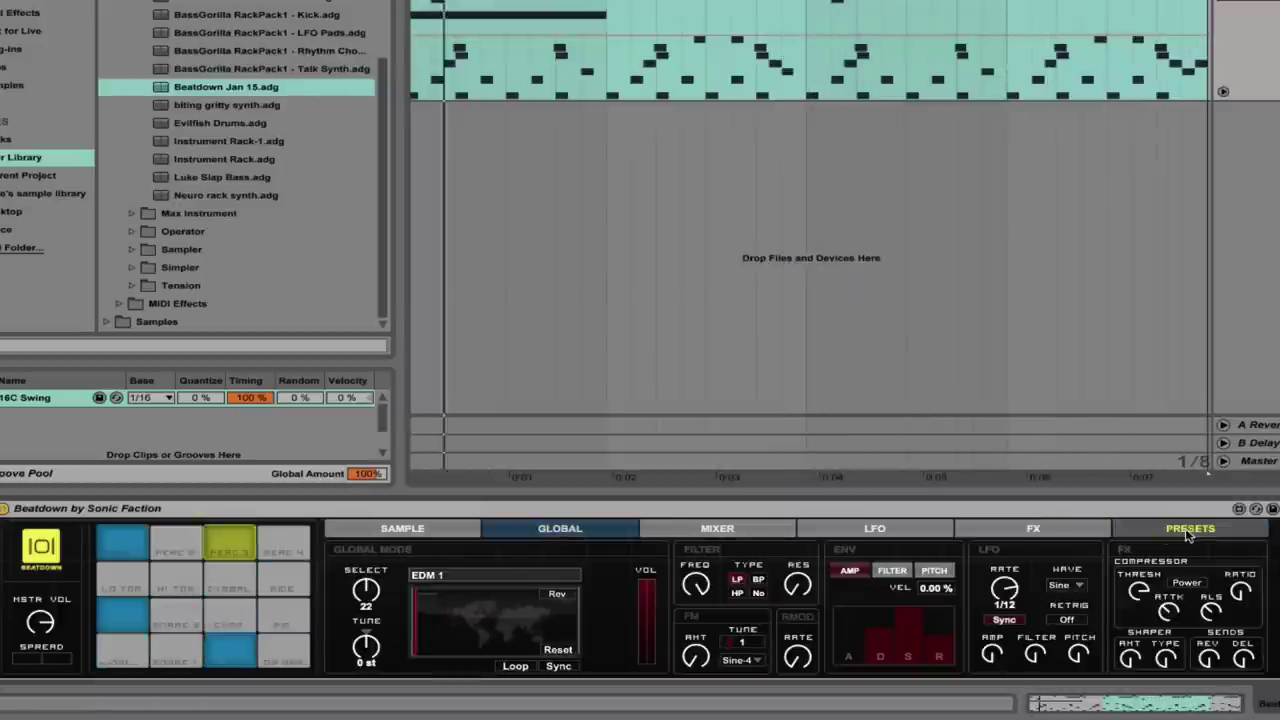
Step: Load the Hoop Loop preset, then store Glitch Stitch in morph slot 3
left_click(1140, 528)
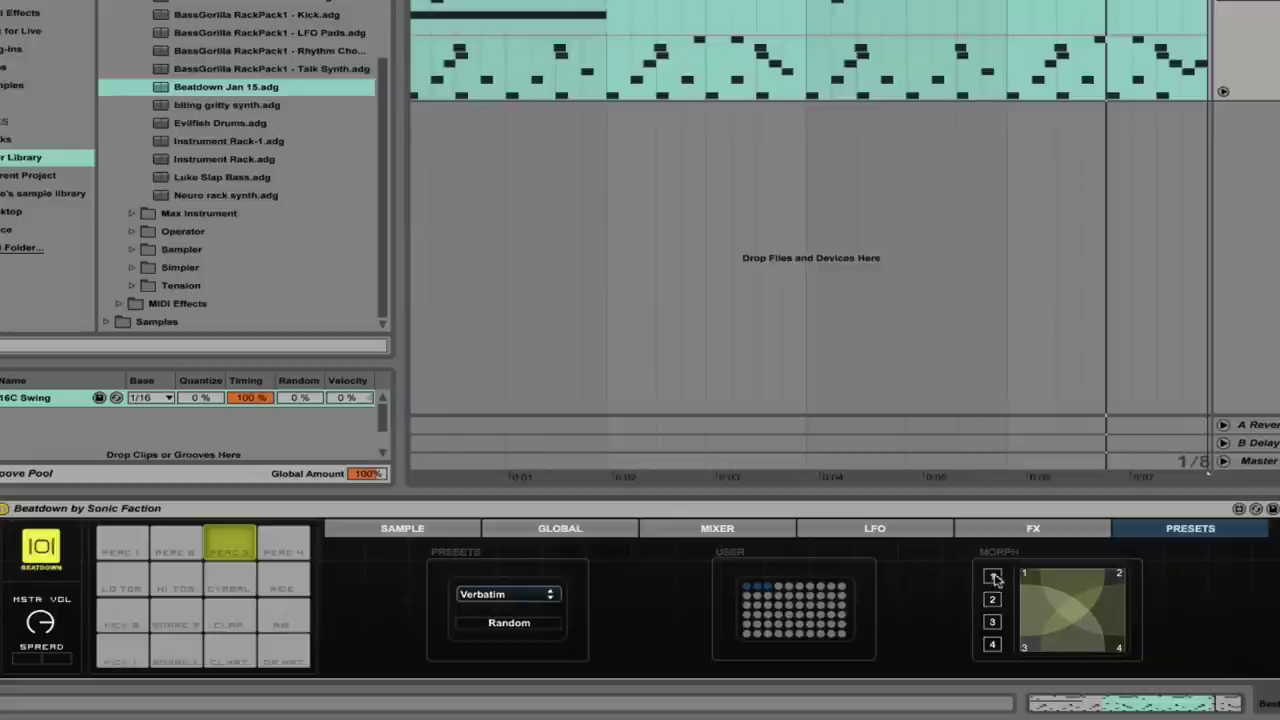
left_click(519, 597)
left_click(506, 579)
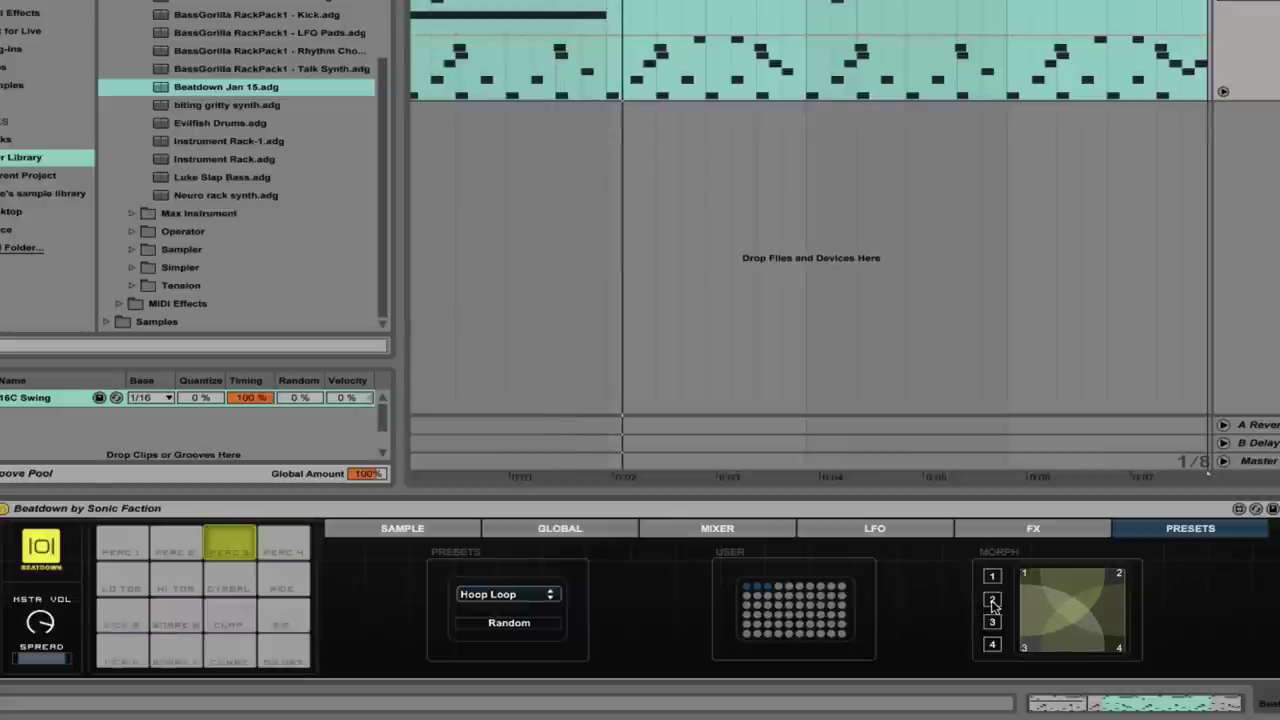
left_click(518, 594)
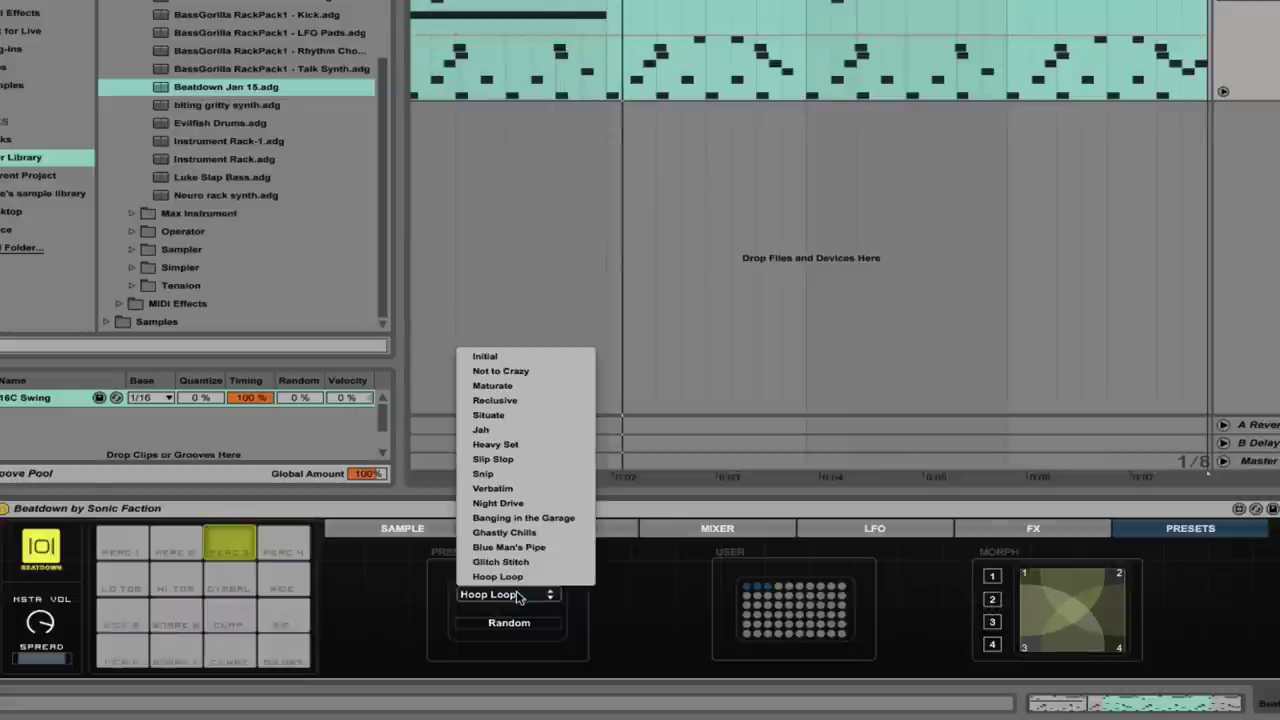
left_click(501, 564)
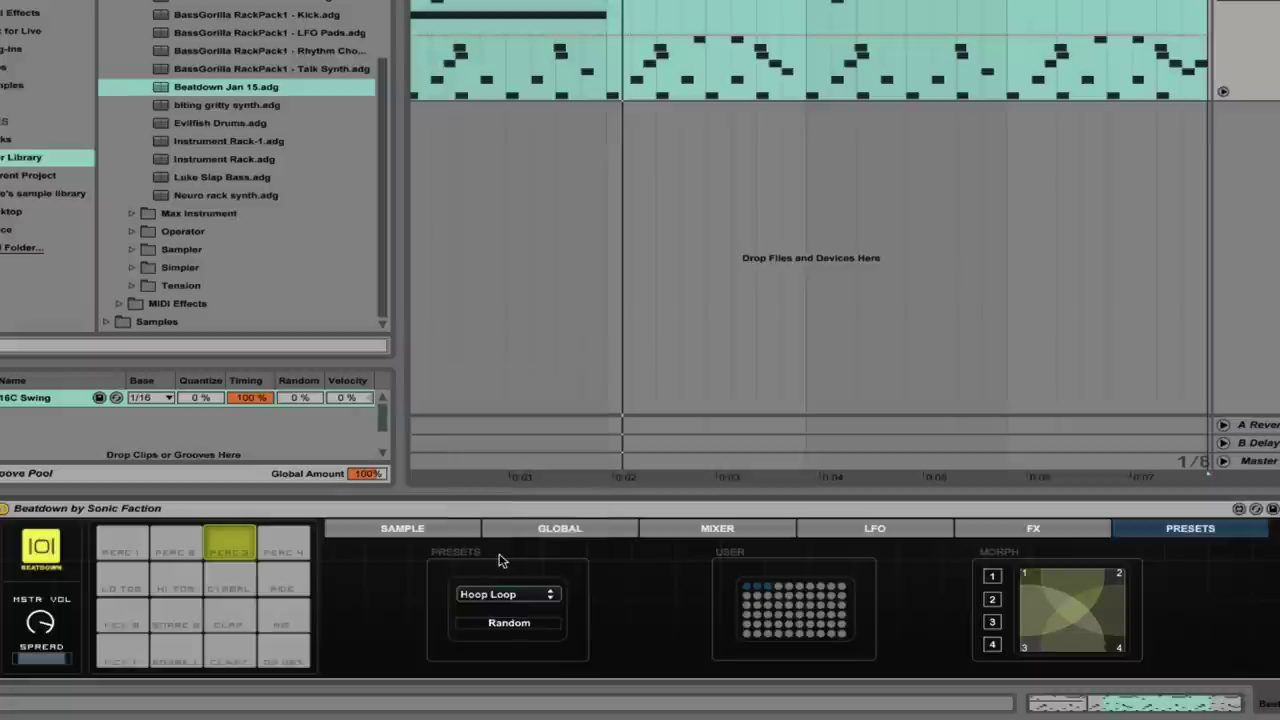
left_click(992, 624)
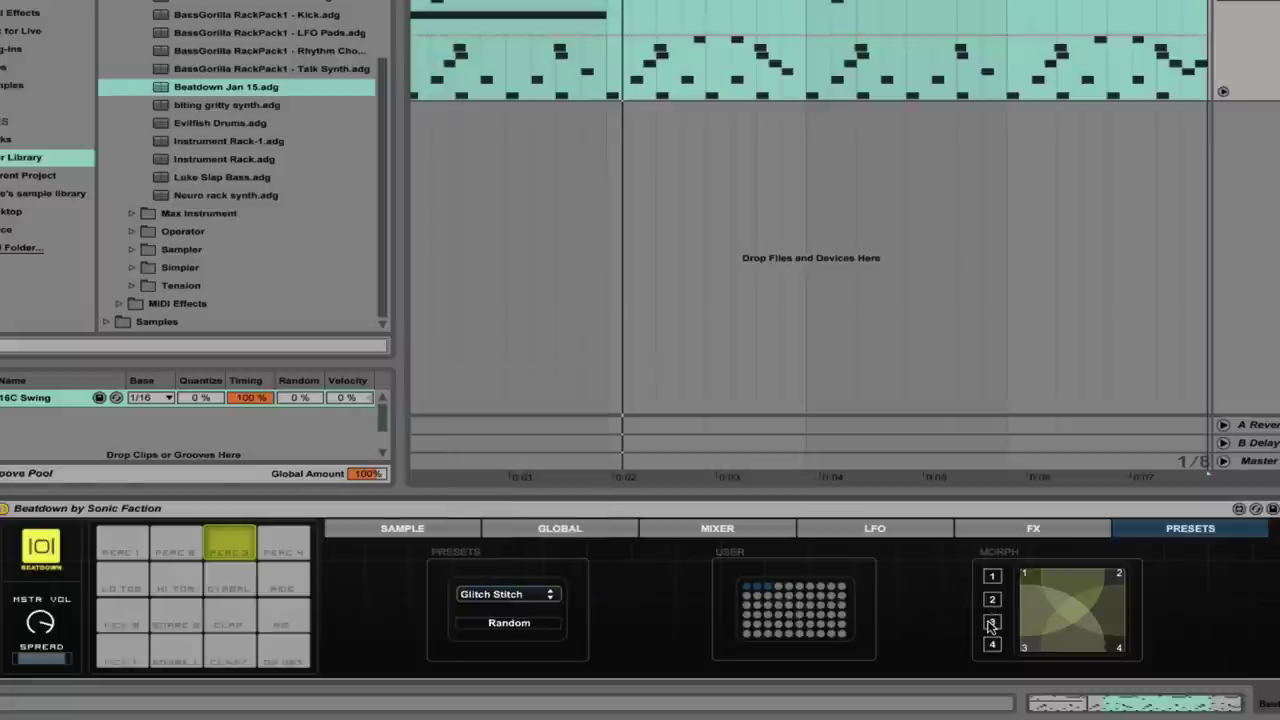
Step: Store Blue Man's Pipe in morph slot 4, then load Night Drive
left_click(511, 597)
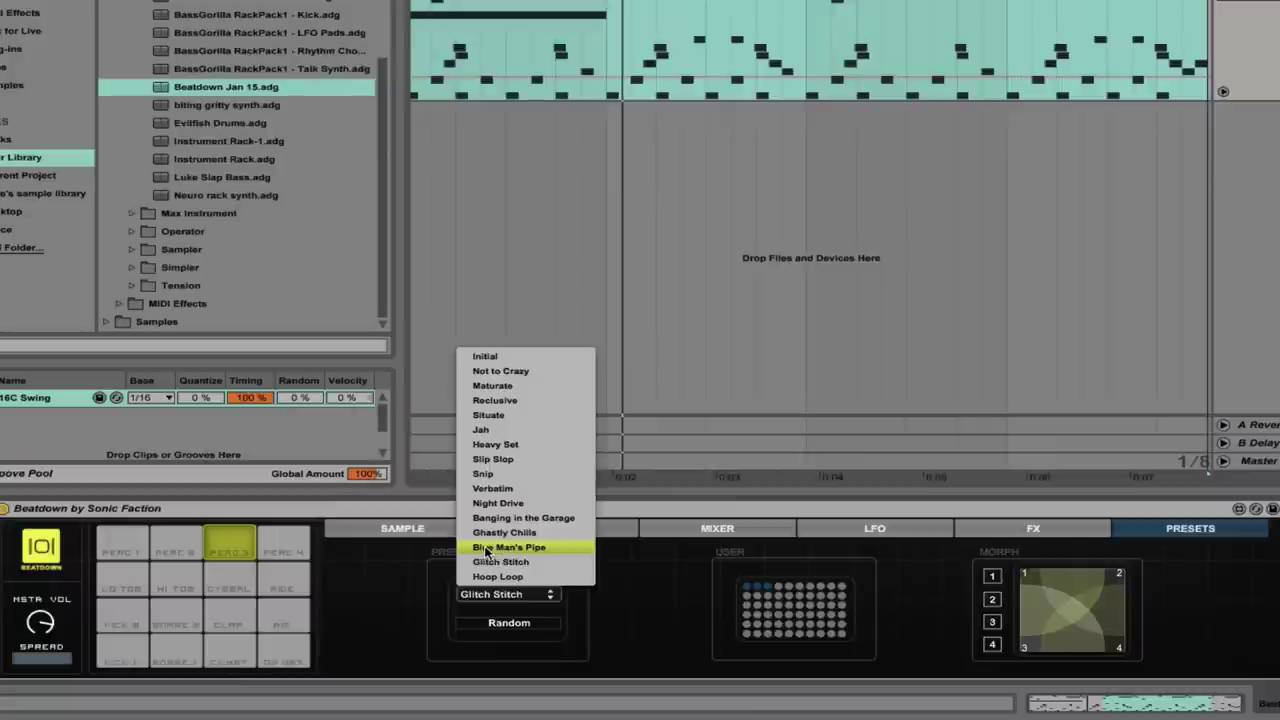
left_click(487, 553)
left_click(991, 645)
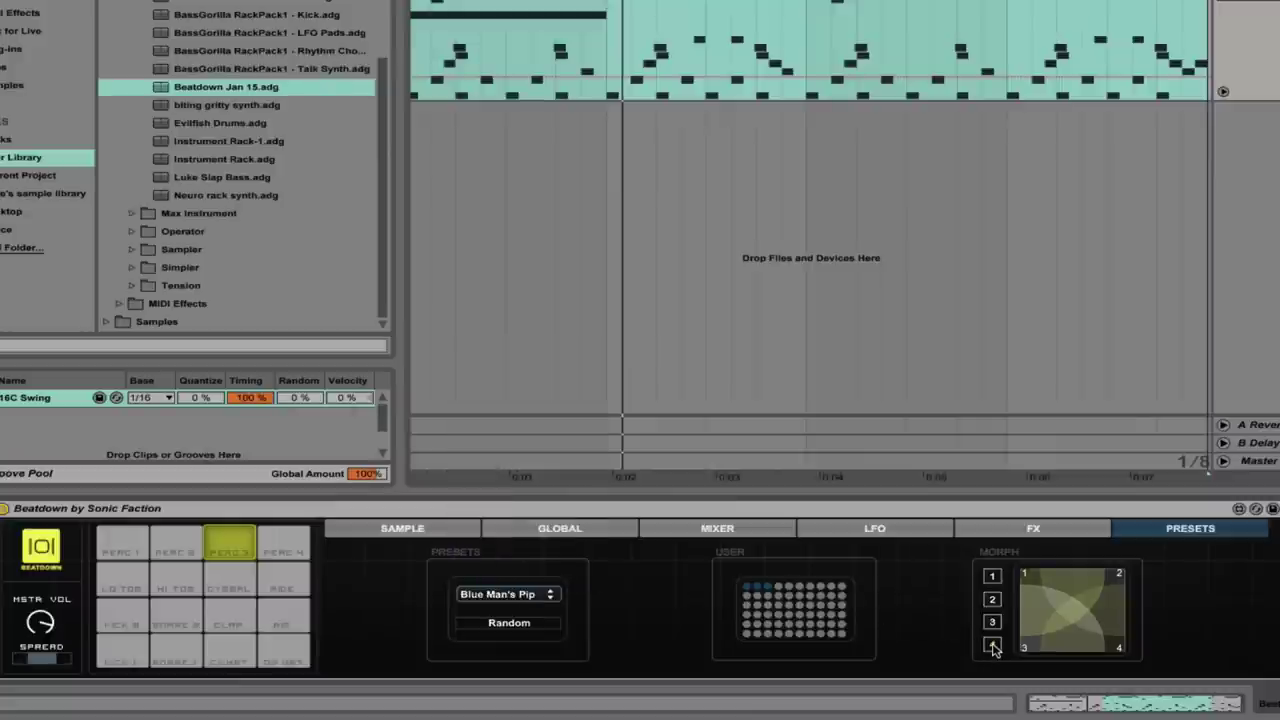
left_click(992, 647)
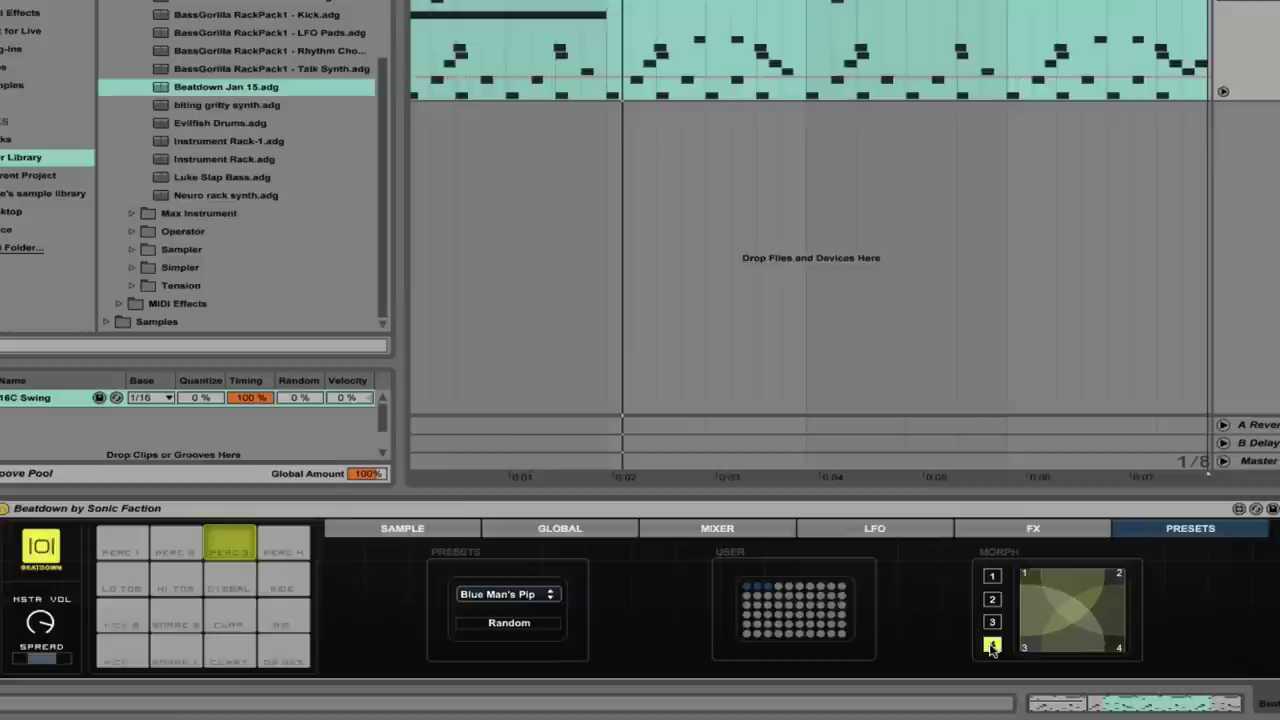
left_click(511, 595)
left_click(505, 512)
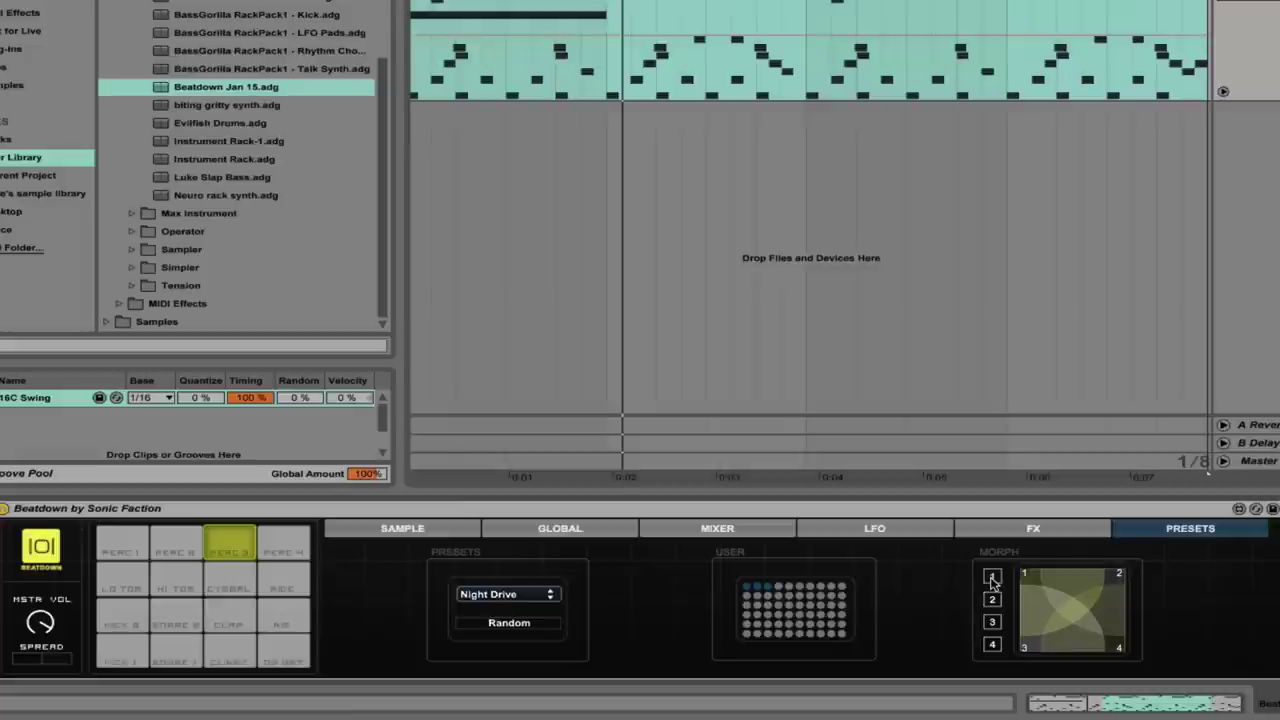
Step: Position the Morph pad crosshair near corner 1 to blend the stored presets
left_click(1040, 604)
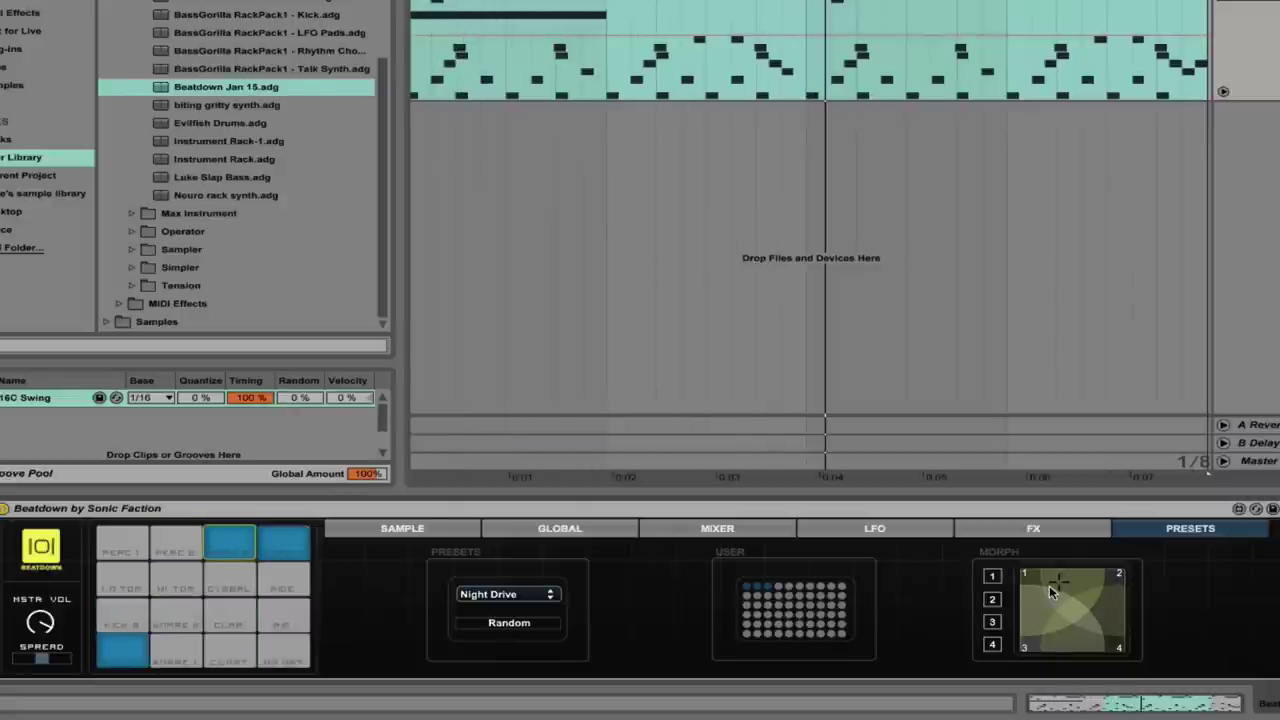
left_click_drag(1049, 590, 1033, 595)
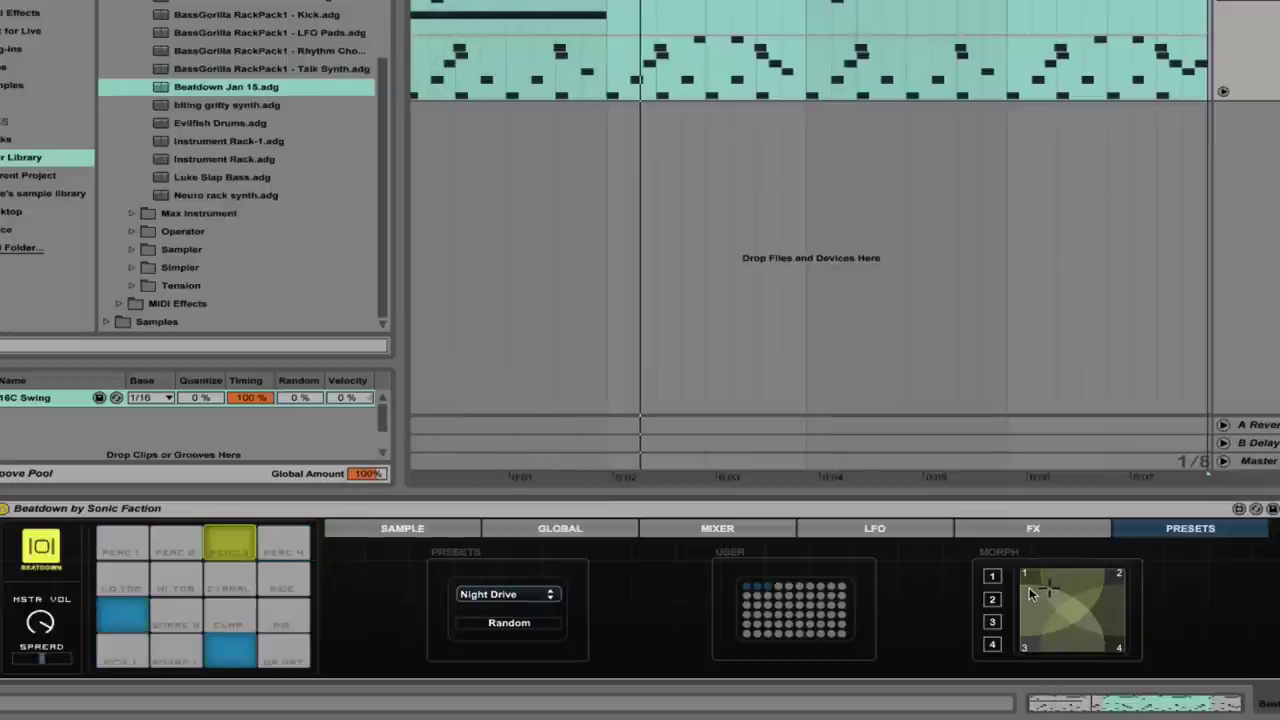
left_click(1029, 587)
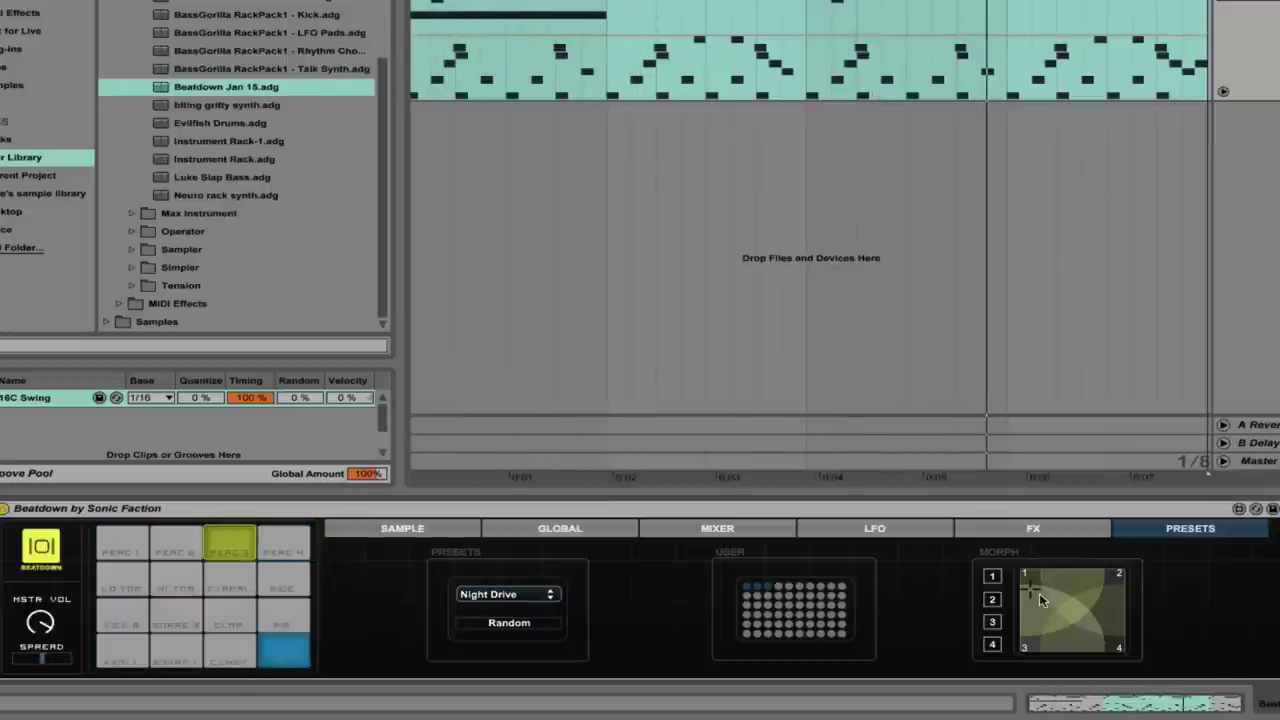
left_click(1040, 595)
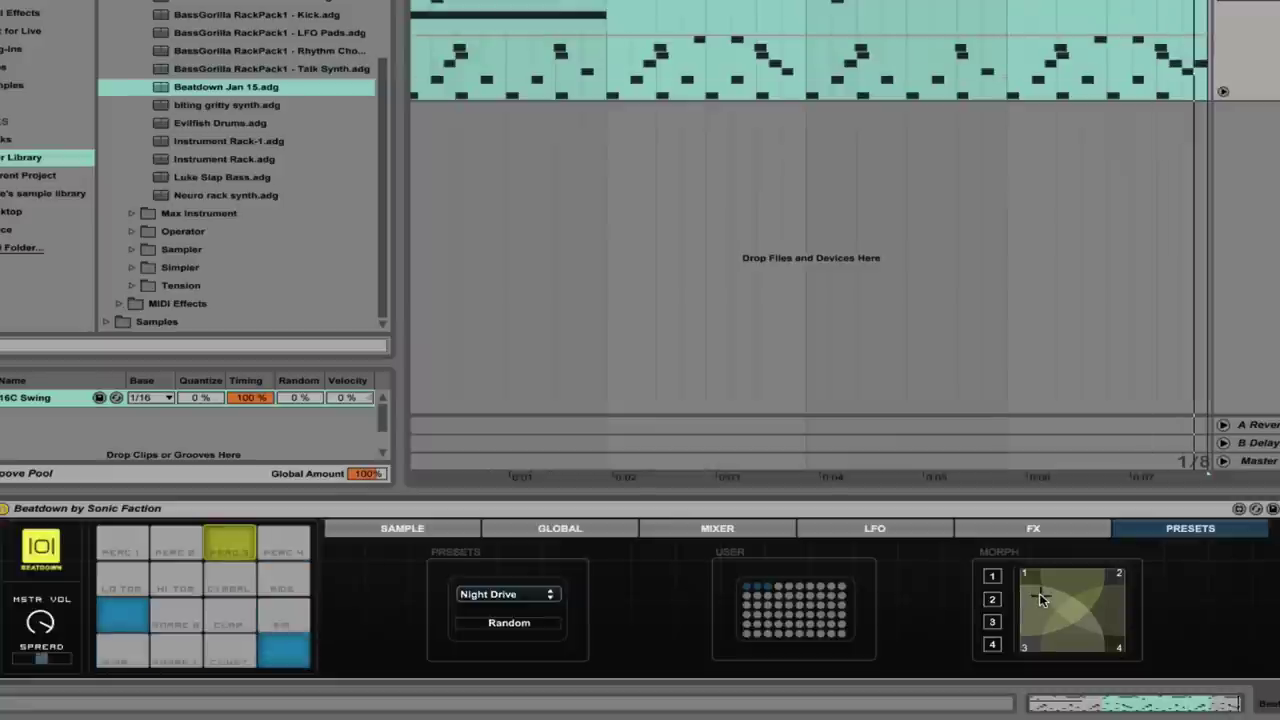